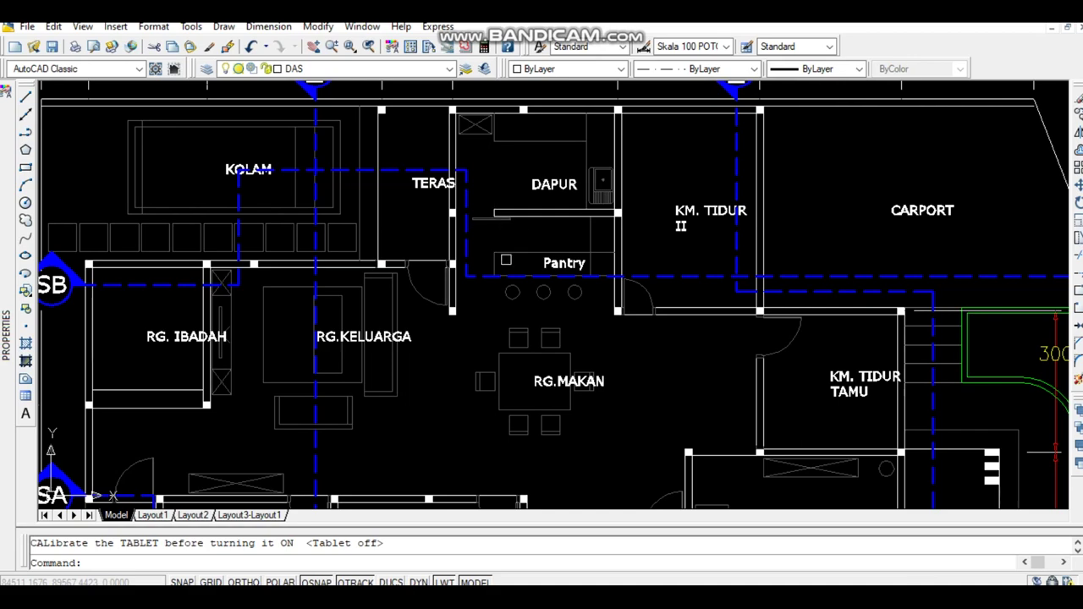
- Pan and zoom across the AutoCAD drawing to review both house sections and the floor plan
scroll(507, 330, "down", 4)
scroll(508, 330, "up", 1)
scroll(508, 330, "up", 1)
scroll(507, 329, "up", 1)
scroll(507, 330, "down", 1)
scroll(490, 328, "down", 2)
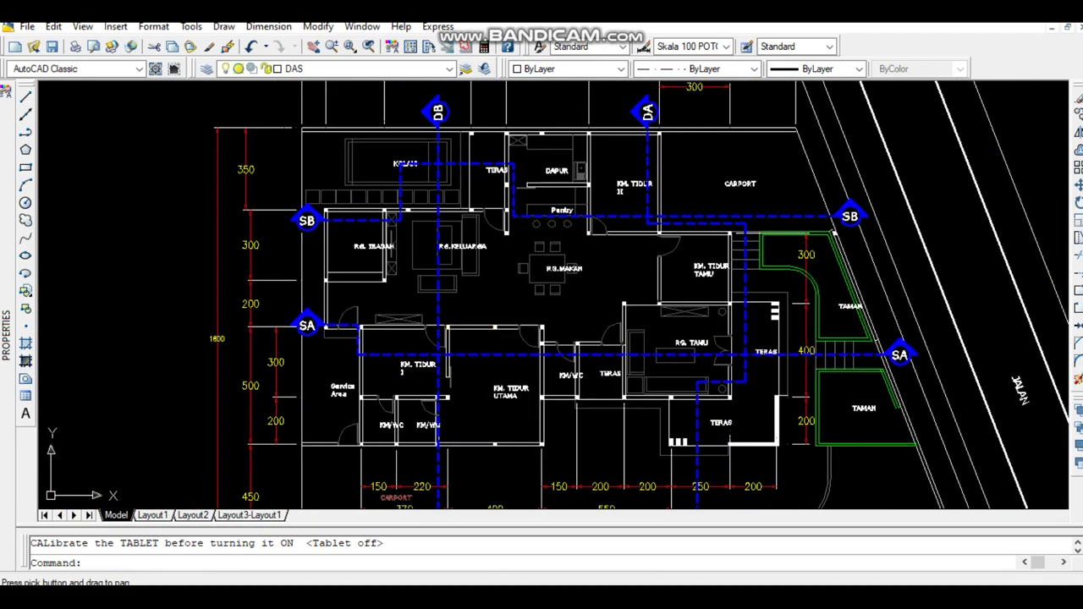
scroll(470, 325, "up", 1)
scroll(631, 406, "down", 4)
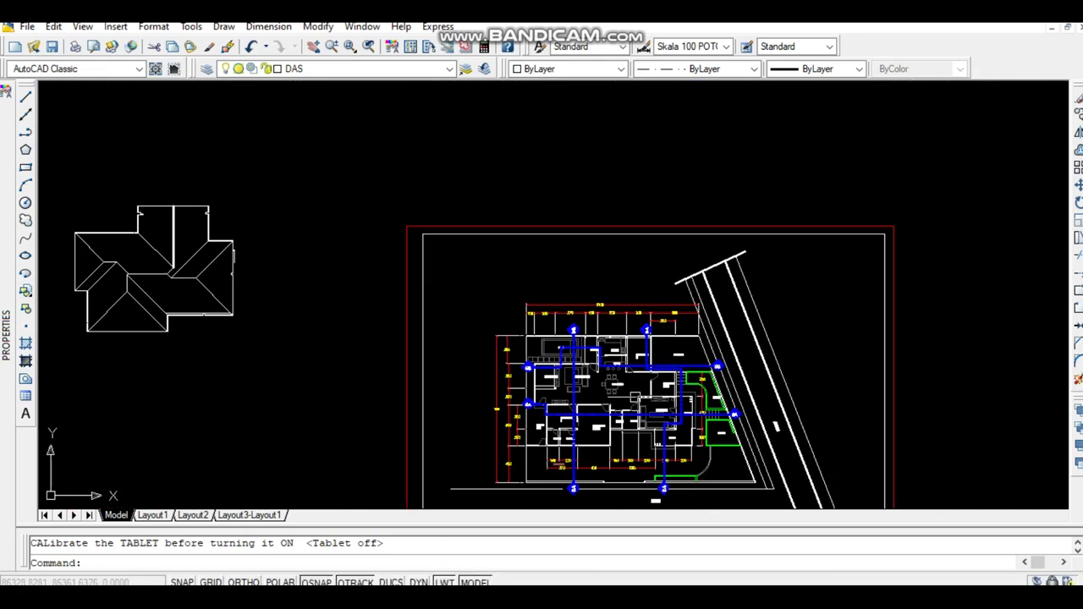
middle_click_drag(483, 298, 491, 508)
scroll(491, 355, "up", 4)
middle_click_drag(491, 356, 651, 354)
scroll(650, 353, "down", 3)
mouse_move(197, 343)
middle_mouse_down()
mouse_move(578, 341)
mouse_move(169, 339)
middle_mouse_up()
scroll(534, 313, "down", 3)
scroll(562, 317, "up", 2)
mouse_move(677, 461)
middle_mouse_down()
mouse_move(562, 317)
mouse_move(546, 331)
middle_mouse_up()
scroll(563, 317, "up", 2)
scroll(563, 317, "up", 2)
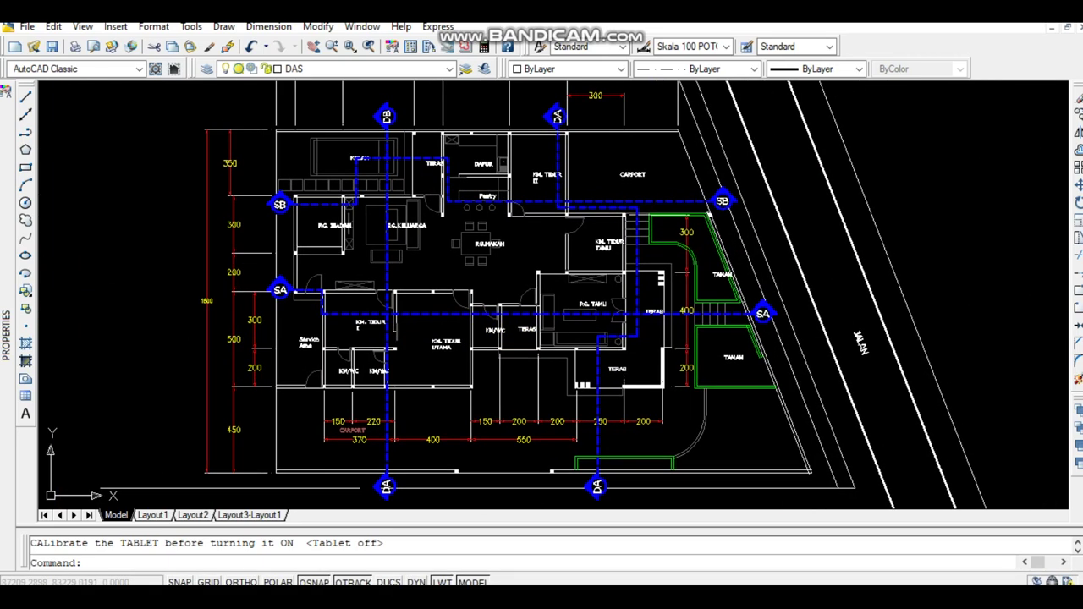
scroll(438, 339, "up", 2)
scroll(424, 328, "down", 3)
scroll(413, 312, "up", 2)
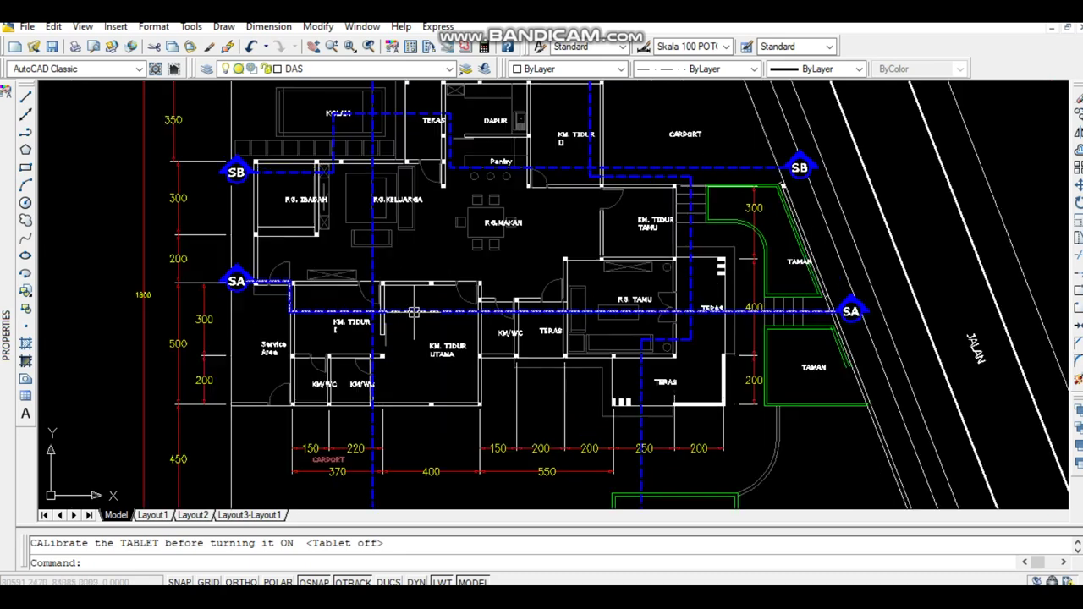
- Inspect the kitchen, dining, pool, CARPORT and KM. TIDUR II areas of the floor plan
middle_click_drag(401, 355, 388, 398)
scroll(387, 398, "up", 2)
scroll(448, 270, "up", 1)
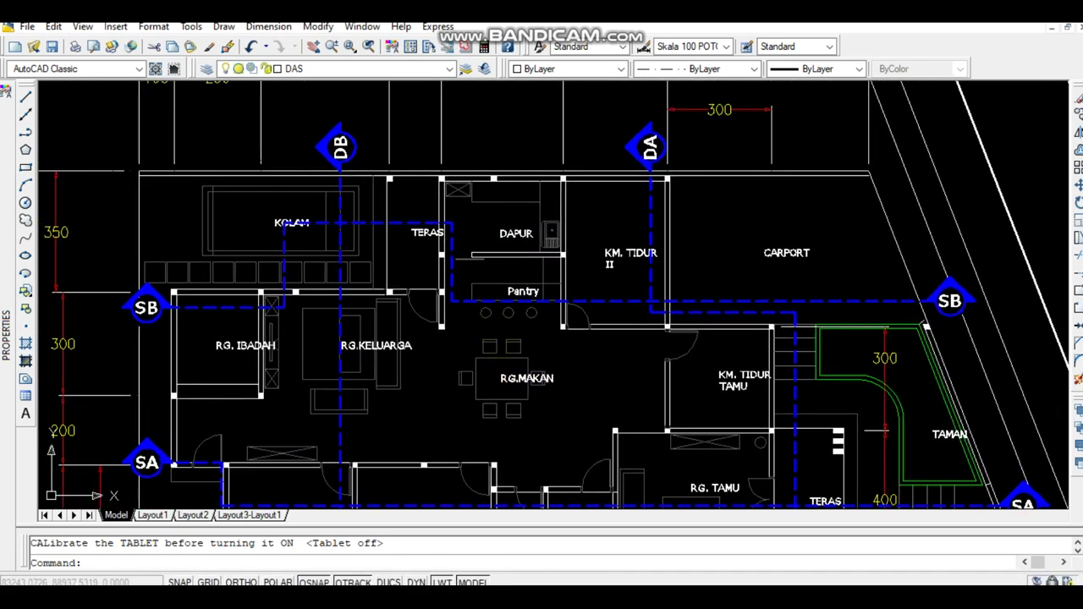
scroll(537, 310, "up", 2)
mouse_move(420, 297)
middle_mouse_down()
mouse_move(490, 292)
mouse_move(456, 354)
mouse_move(470, 222)
mouse_move(459, 302)
middle_mouse_up()
scroll(455, 354, "up", 1)
scroll(455, 353, "down", 2)
scroll(455, 354, "down", 2)
scroll(470, 222, "up", 3)
scroll(459, 304, "down", 1)
scroll(457, 309, "down", 2)
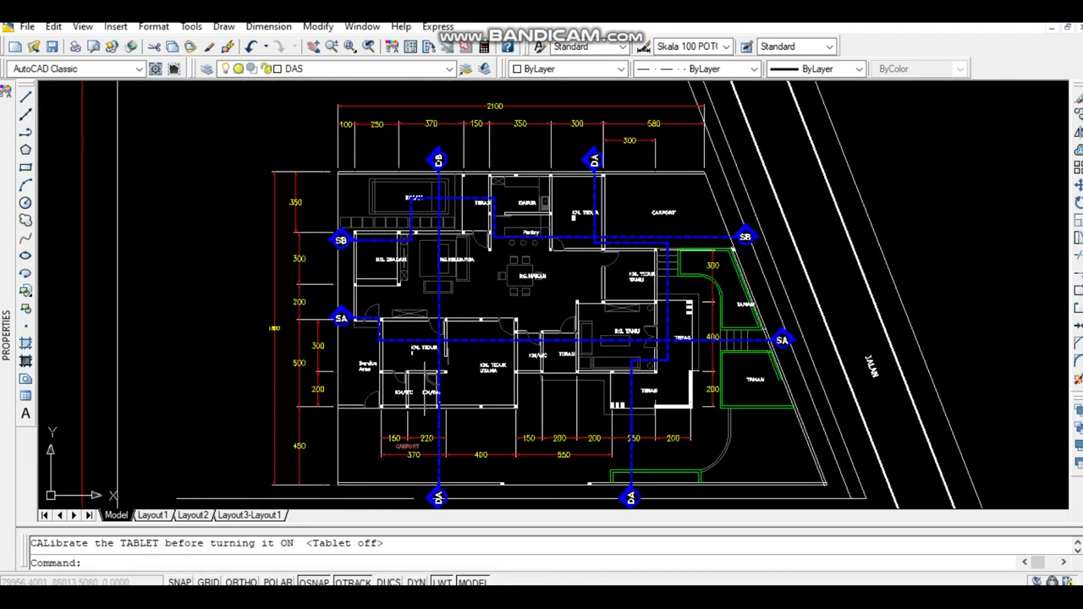
scroll(431, 403, "up", 4)
scroll(455, 414, "up", 2)
scroll(457, 245, "down", 4)
scroll(492, 236, "up", 3)
scroll(492, 235, "up", 3)
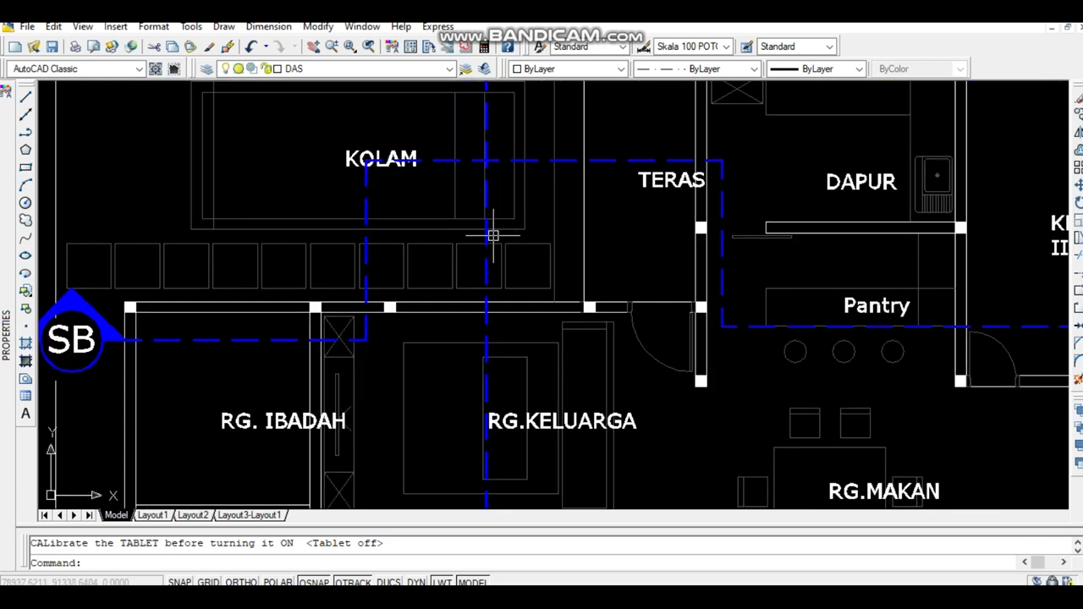
scroll(482, 234, "down", 2)
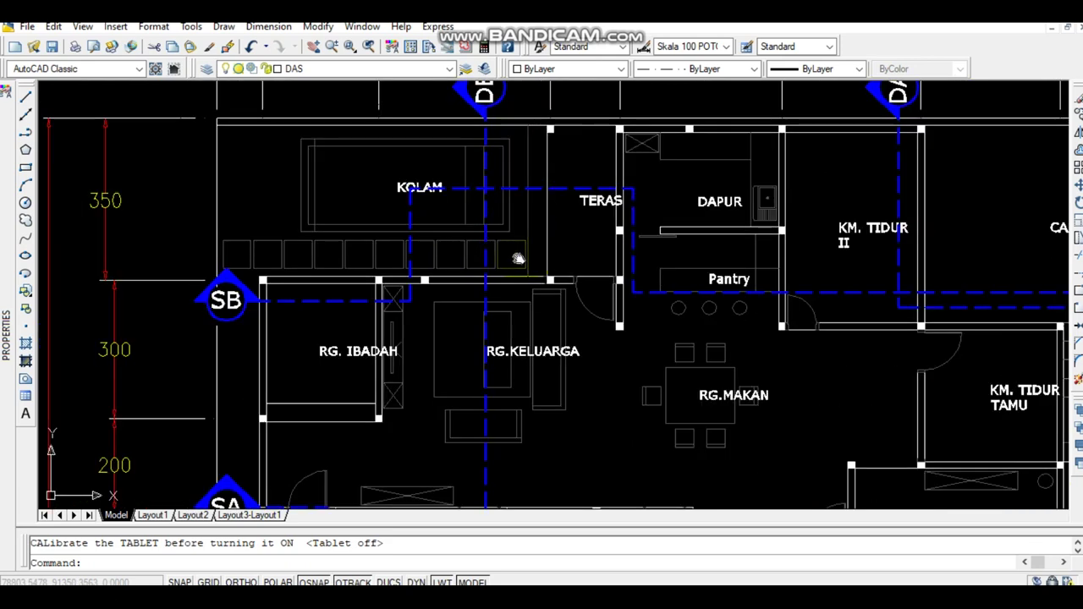
middle_click_drag(514, 256, 413, 276)
mouse_move(571, 337)
middle_mouse_down()
mouse_move(452, 314)
mouse_move(498, 310)
middle_mouse_up()
scroll(452, 314, "down", 2)
scroll(455, 316, "down", 1)
scroll(499, 309, "up", 3)
scroll(495, 306, "down", 6)
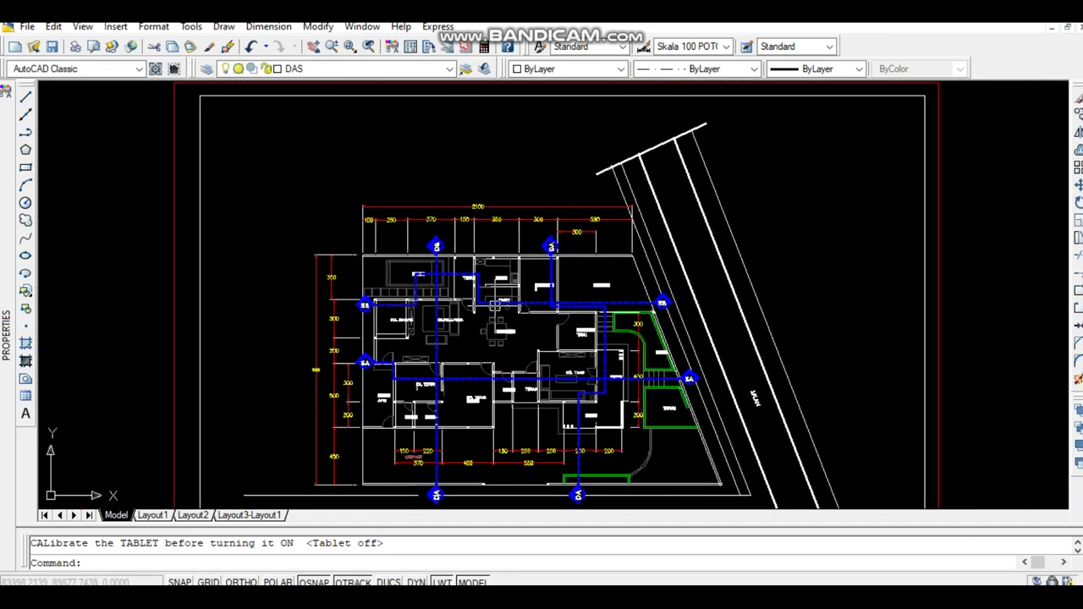
scroll(476, 327, "up", 3)
scroll(468, 266, "up", 2)
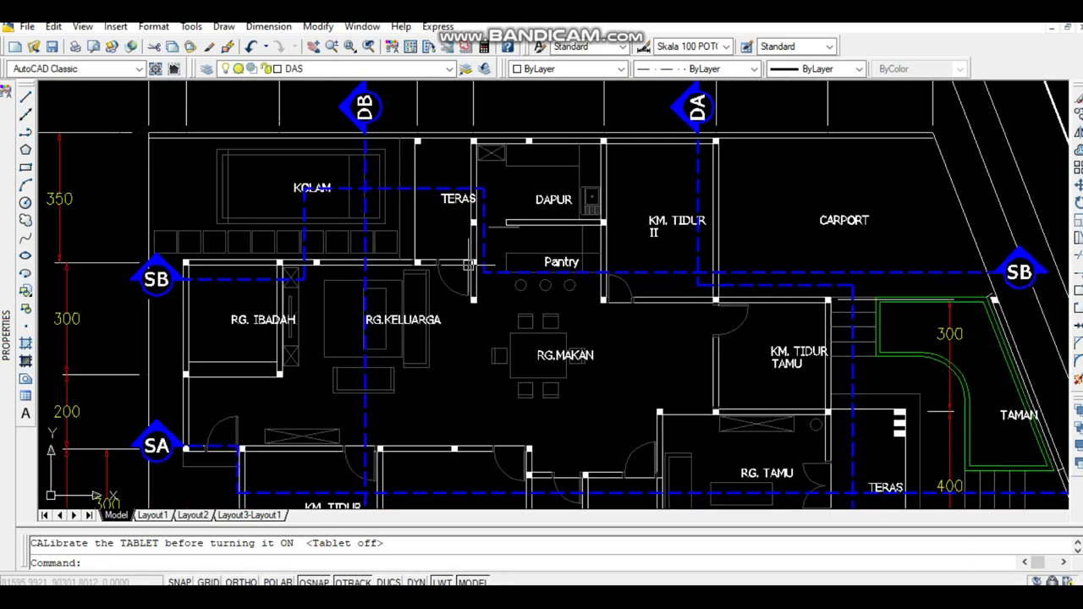
scroll(468, 264, "down", 2)
scroll(467, 265, "up", 2)
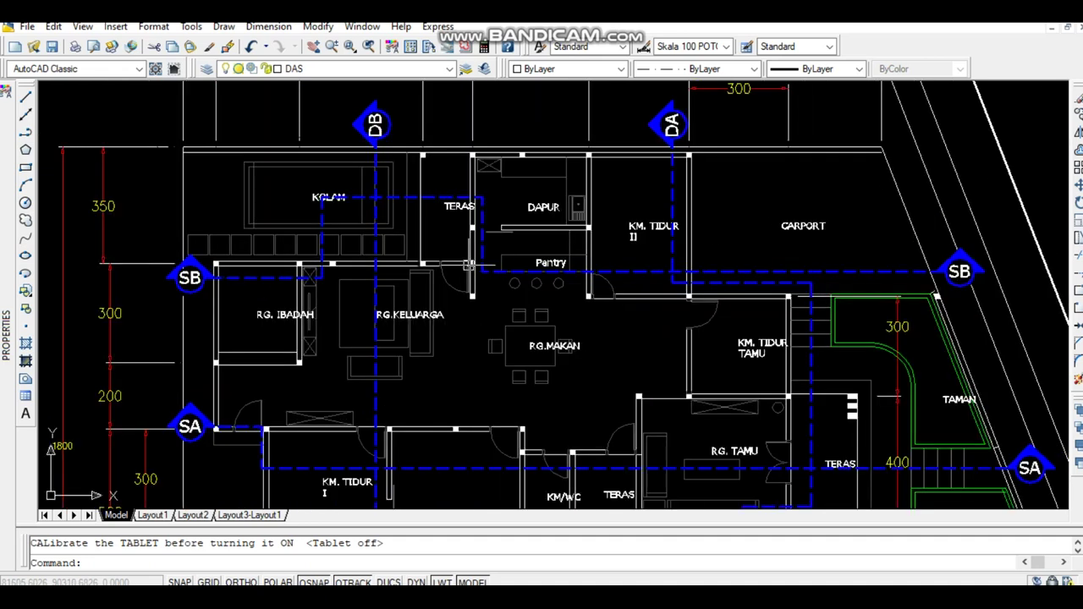
scroll(778, 265, "up", 2)
middle_click_drag(778, 265, 652, 291)
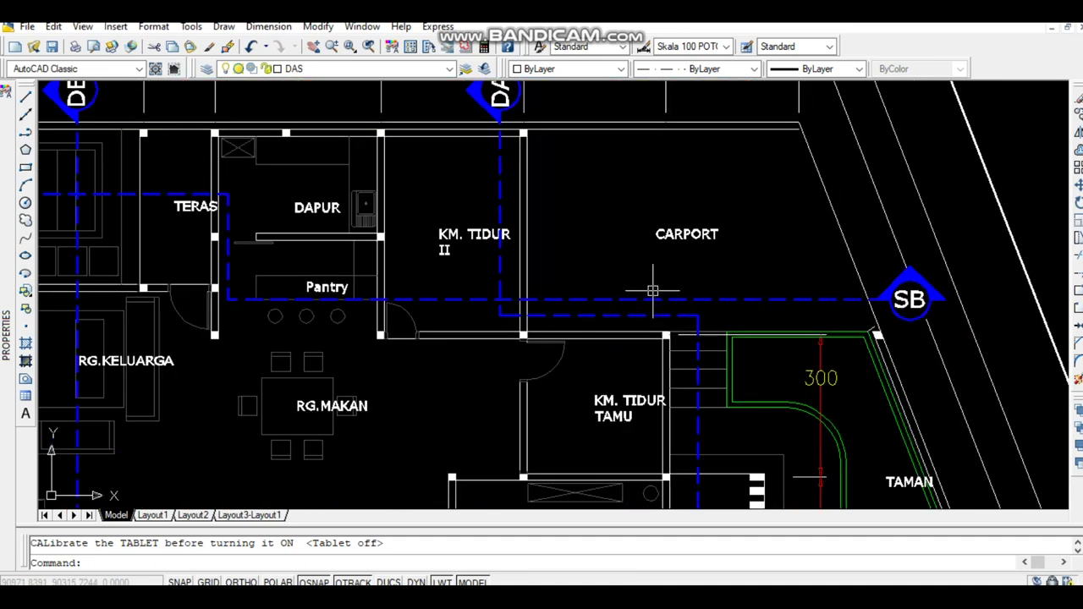
scroll(747, 300, "up", 2)
scroll(757, 302, "up", 2)
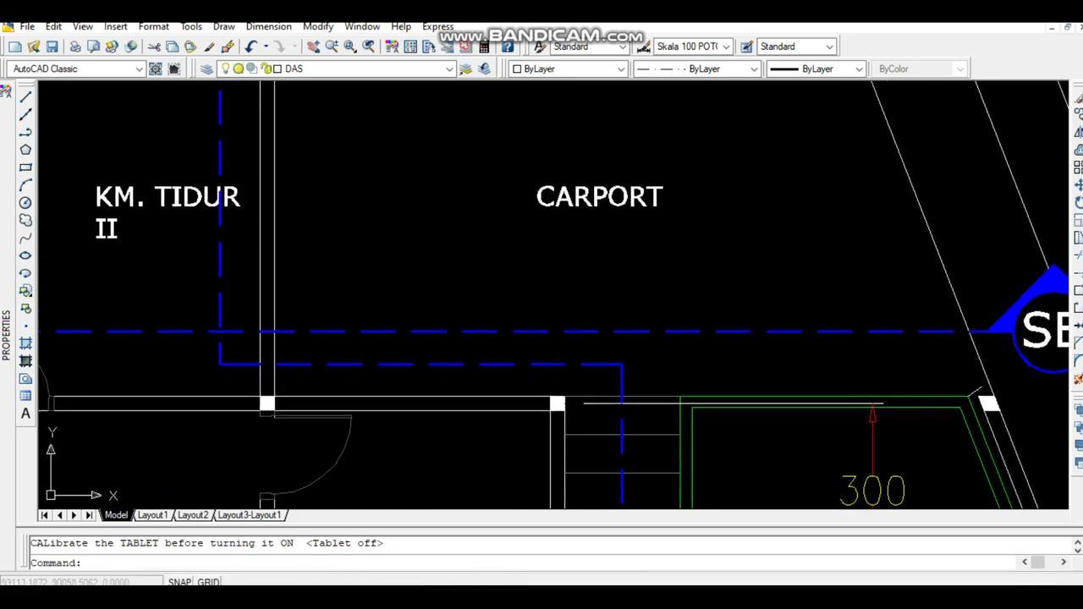
middle_click_drag(571, 257, 631, 272)
scroll(629, 278, "down", 3)
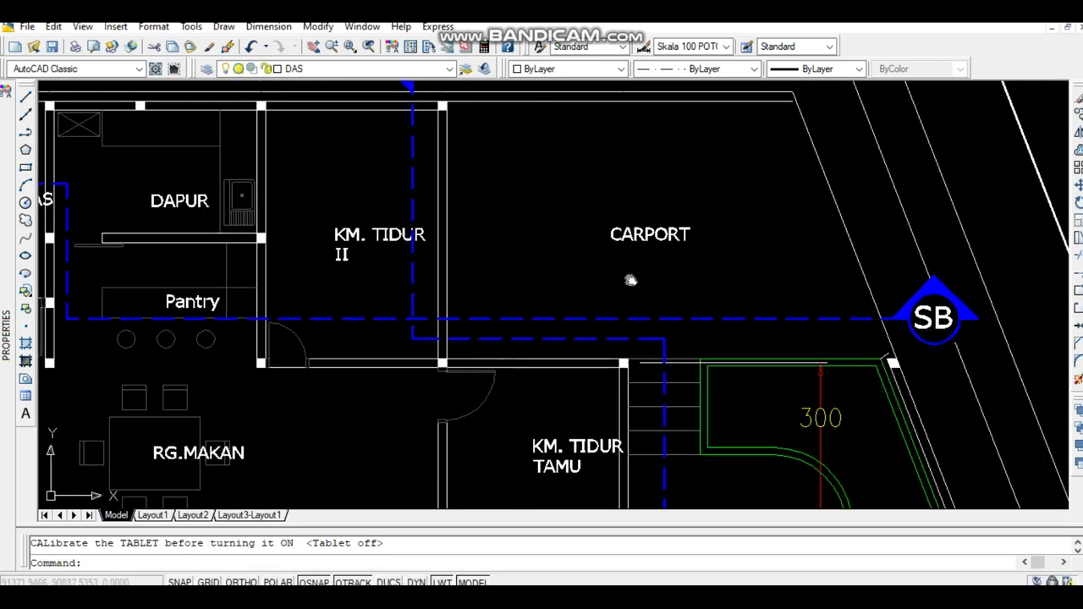
scroll(432, 248, "up", 3)
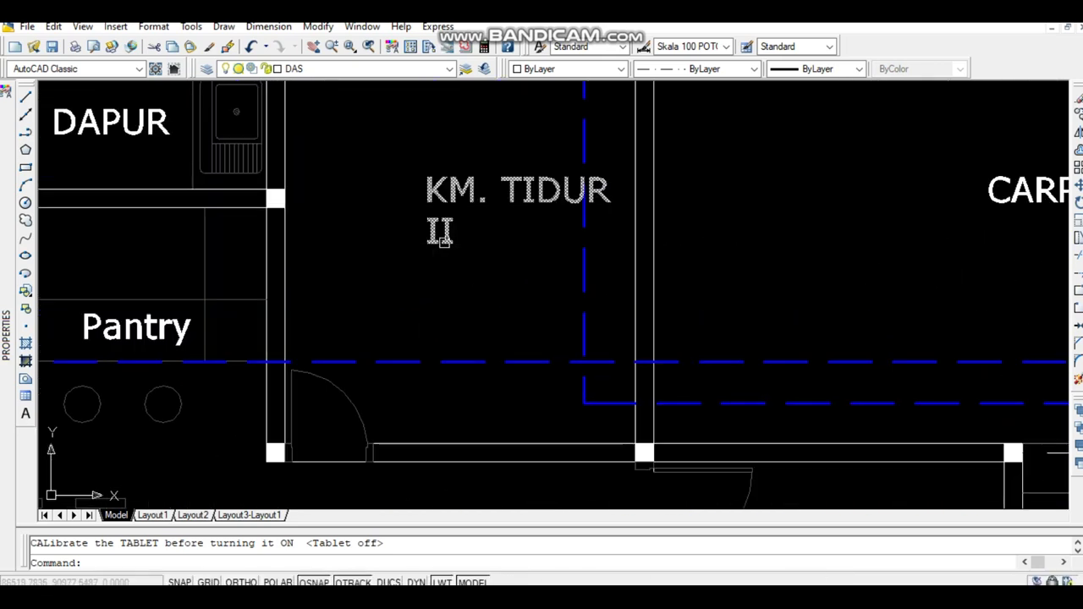
scroll(446, 241, "down", 3)
- Review the Pantry, TERAS, DAPUR, KOLAM pool, carport and guest bedroom on the plan
mouse_move(460, 257)
middle_mouse_down()
mouse_move(551, 309)
mouse_move(617, 288)
mouse_move(713, 291)
mouse_move(770, 257)
middle_mouse_up()
scroll(521, 300, "up", 3)
scroll(626, 292, "down", 2)
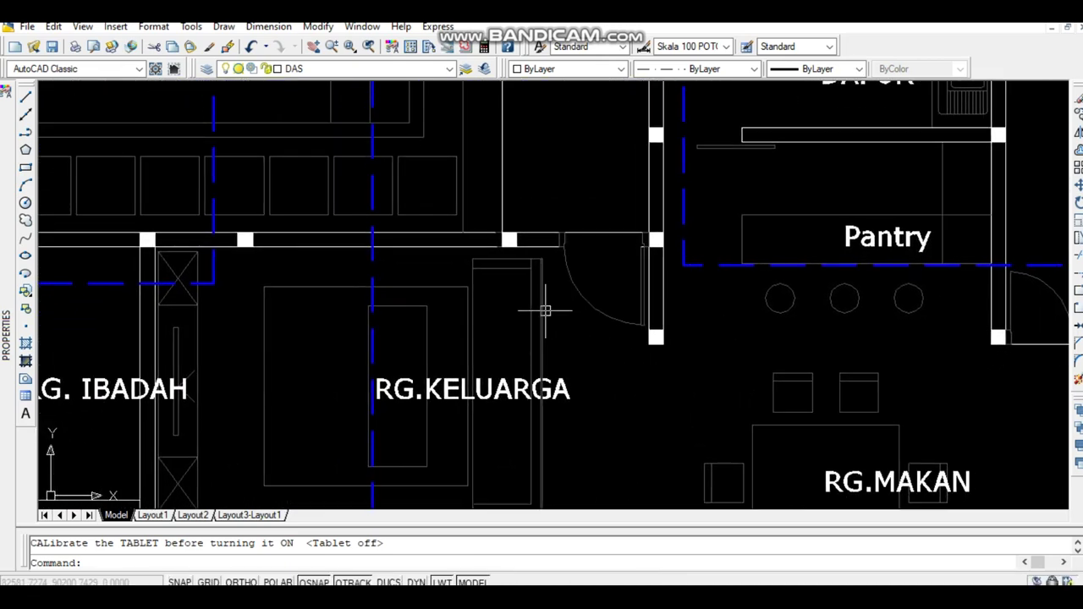
middle_click_drag(630, 275, 502, 291)
scroll(546, 267, "down", 3)
scroll(554, 264, "up", 2)
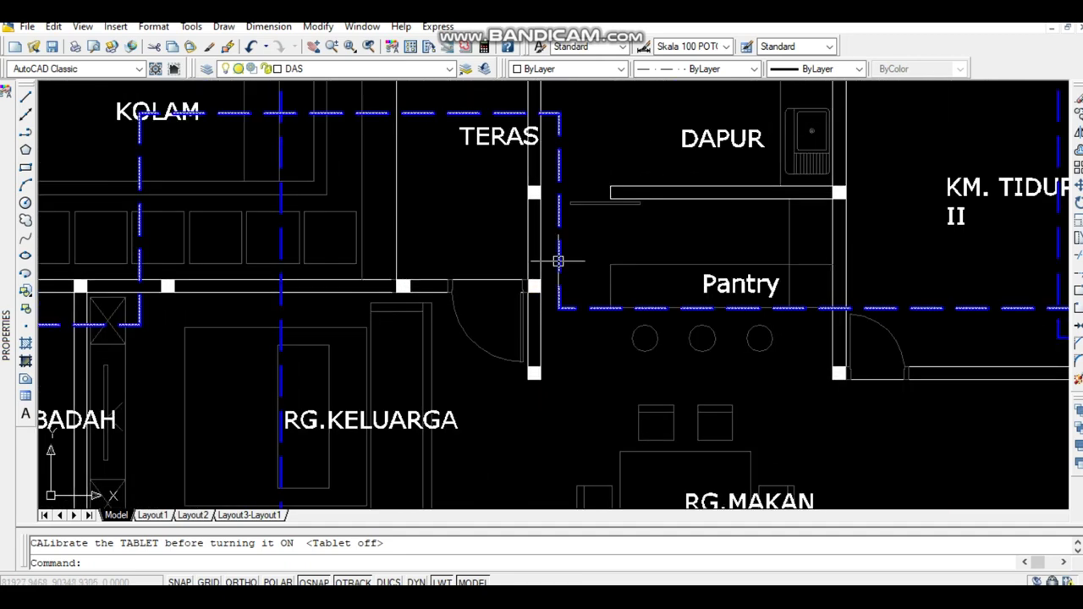
scroll(559, 261, "down", 2)
middle_click_drag(509, 251, 531, 272)
scroll(533, 230, "up", 3)
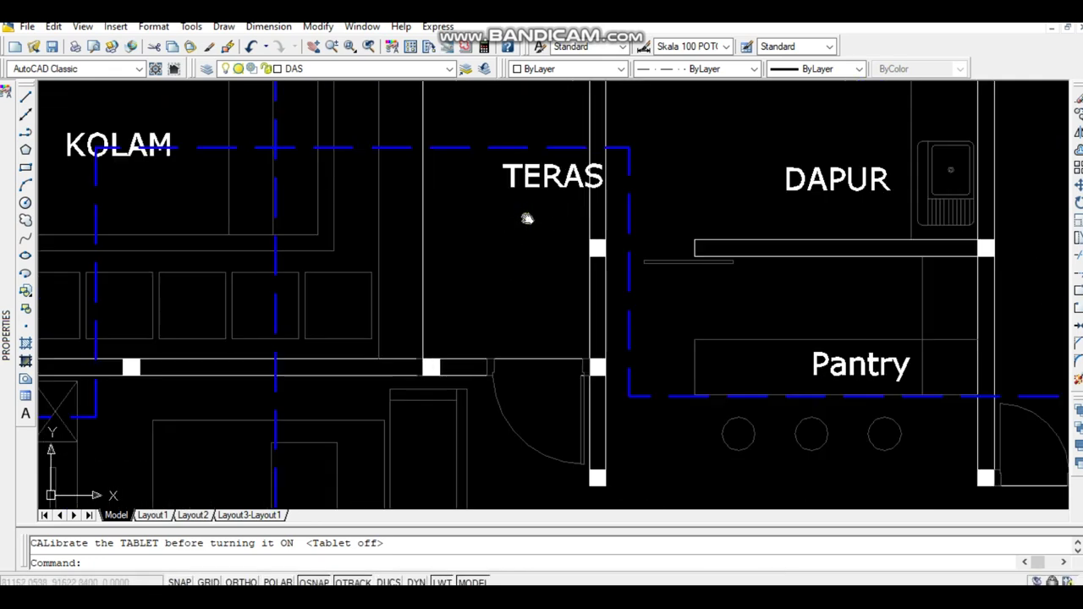
middle_click_drag(525, 215, 664, 266)
scroll(665, 266, "down", 3)
scroll(512, 203, "up", 2)
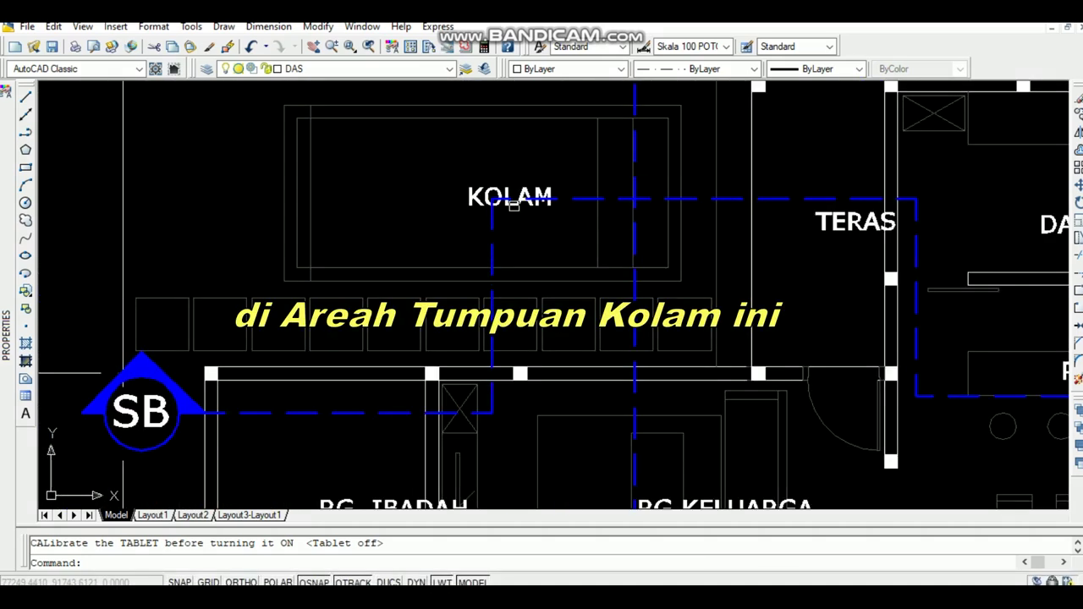
scroll(512, 205, "up", 3)
scroll(487, 194, "down", 3)
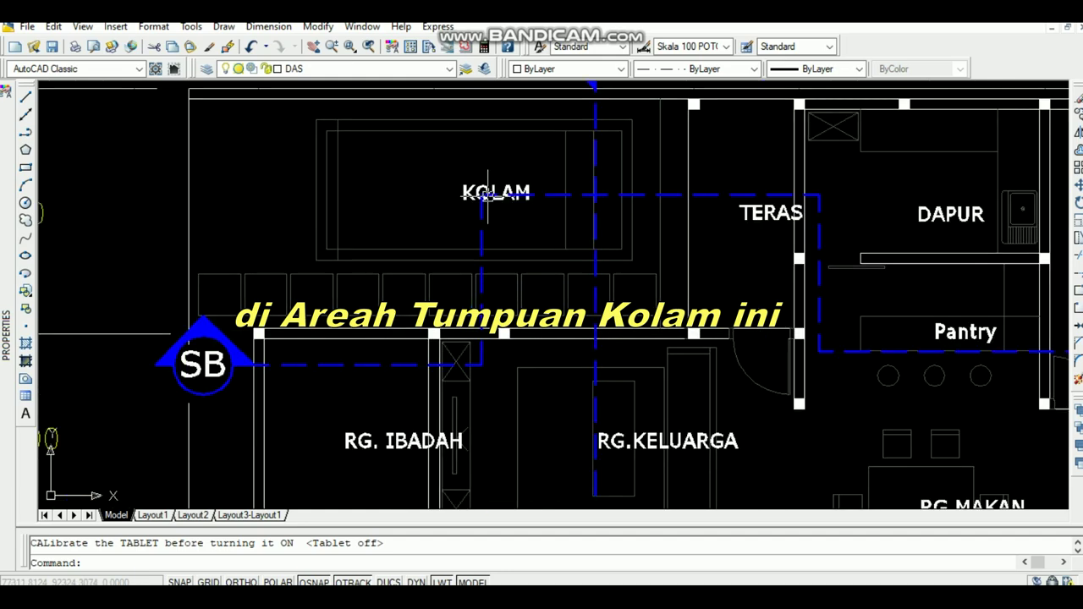
scroll(485, 183, "down", 2)
scroll(487, 179, "up", 1)
scroll(493, 323, "up", 2)
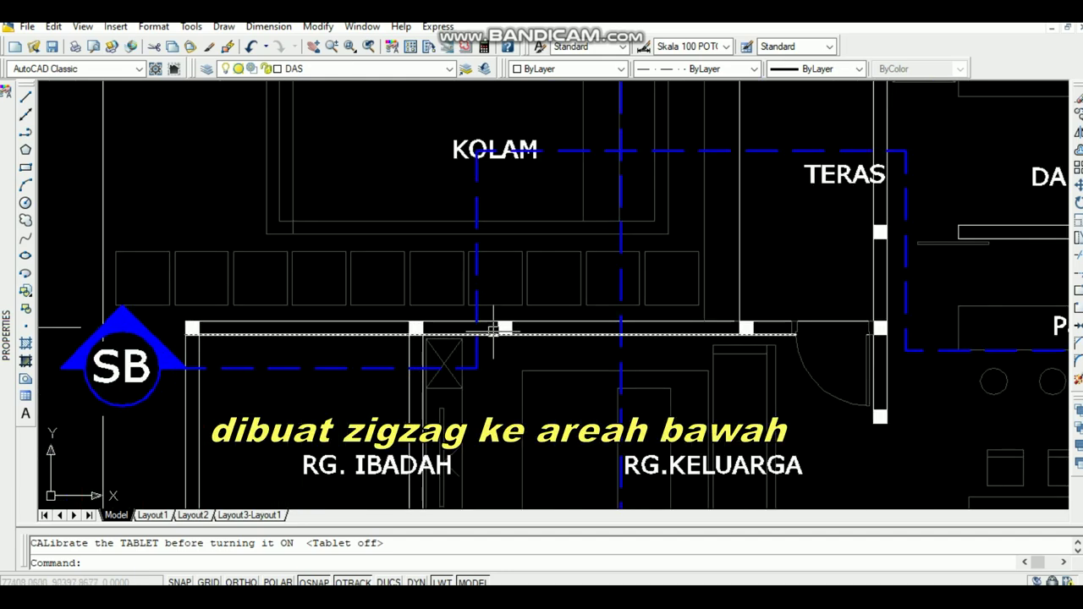
mouse_move(500, 346)
middle_mouse_down()
mouse_move(563, 295)
mouse_move(692, 269)
mouse_move(44, 105)
middle_mouse_up()
scroll(408, 269, "down", 5)
scroll(408, 269, "down", 2)
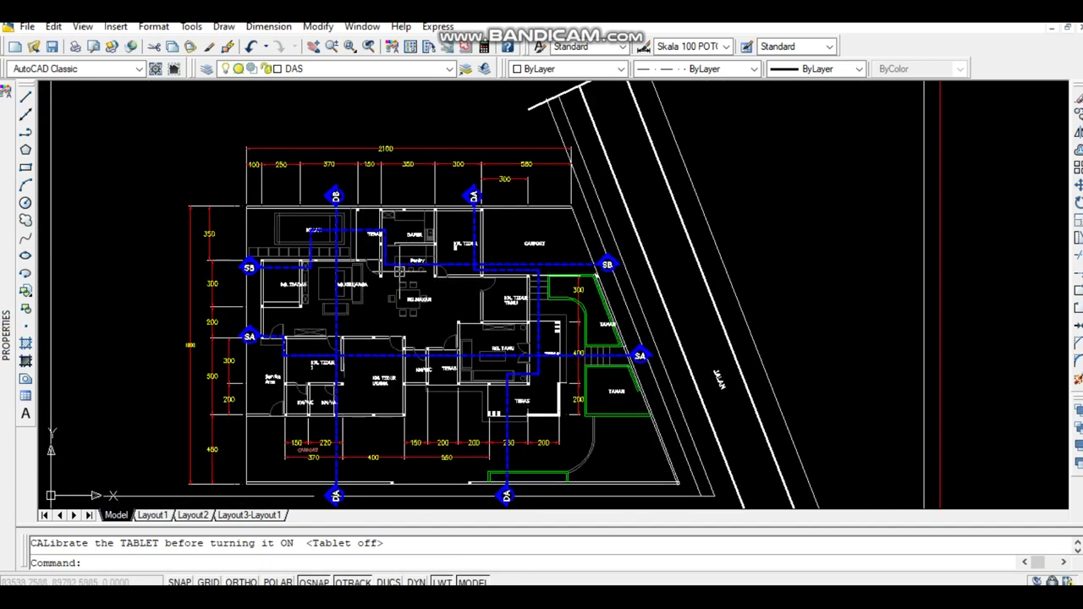
scroll(438, 282, "up", 1)
scroll(438, 280, "up", 4)
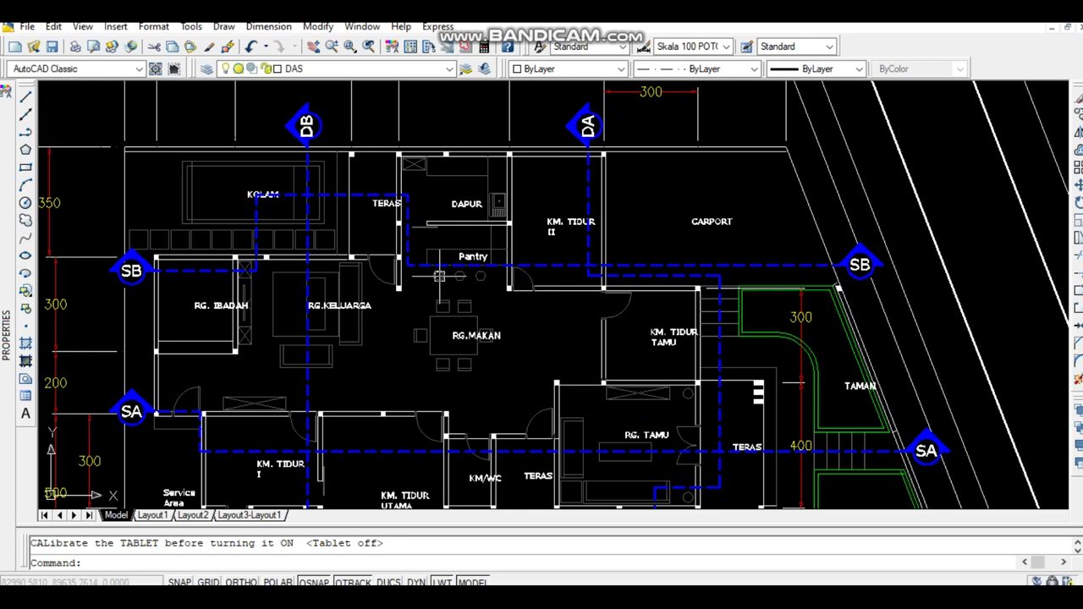
middle_click_drag(410, 276, 476, 278)
scroll(479, 279, "up", 1)
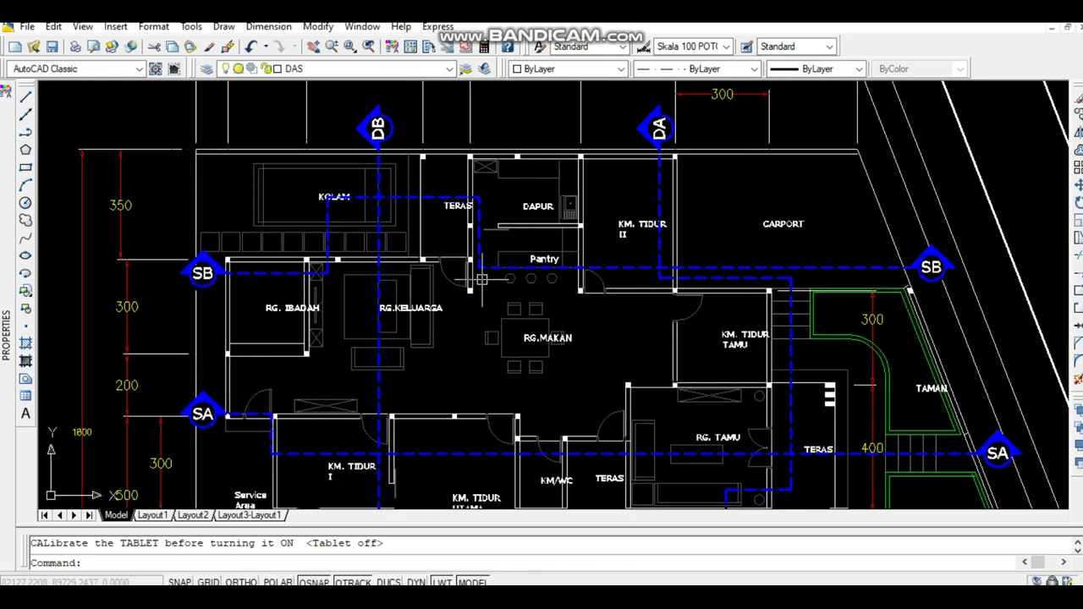
scroll(482, 279, "up", 3)
scroll(482, 279, "down", 2)
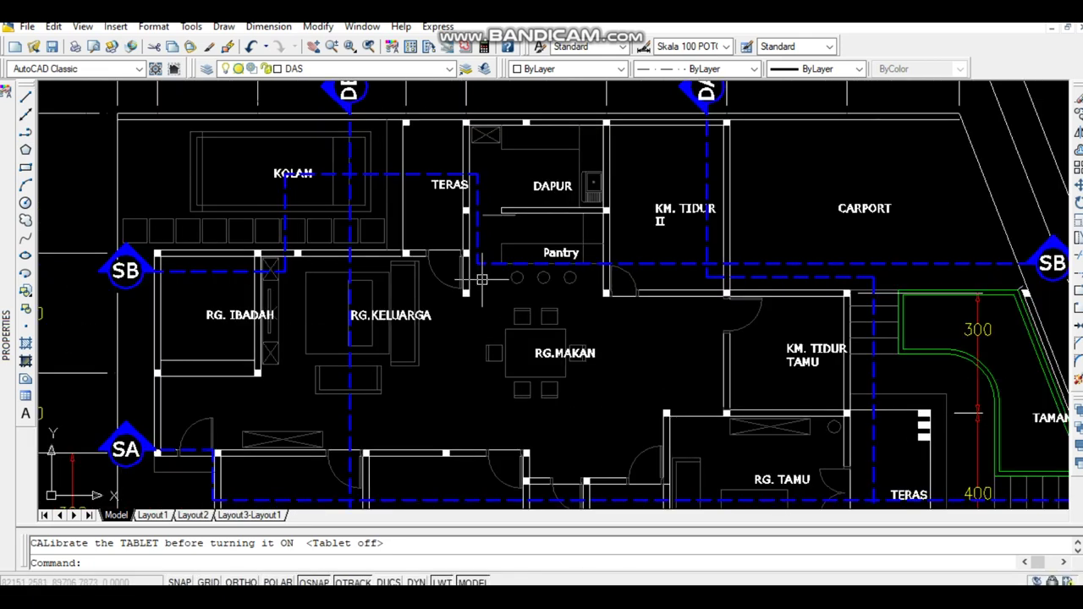
scroll(481, 279, "down", 3)
middle_click_drag(683, 308, 533, 302)
scroll(533, 302, "up", 2)
scroll(533, 302, "up", 2)
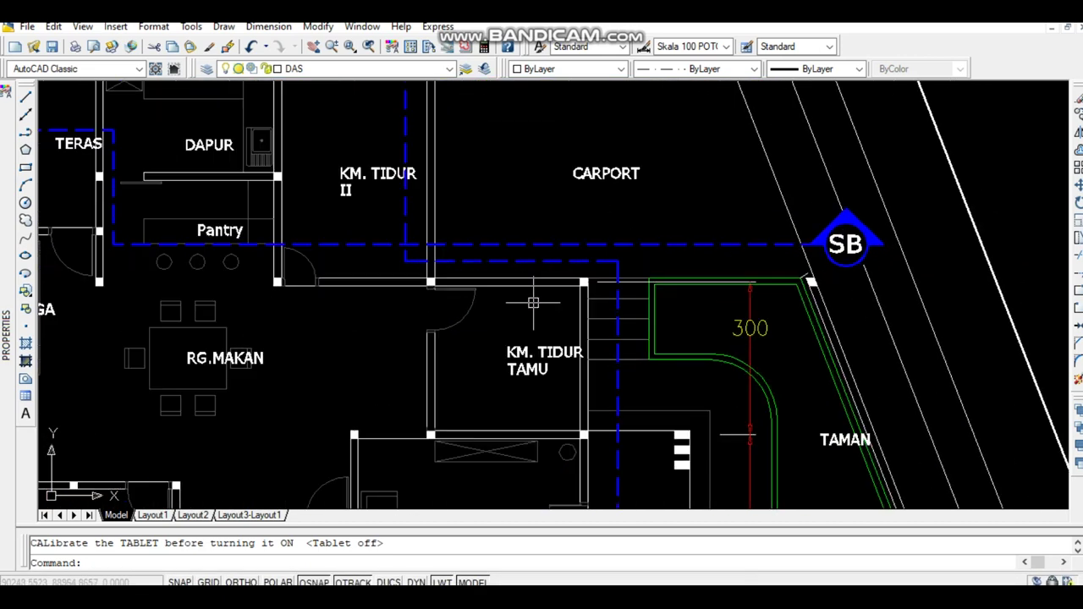
scroll(533, 301, "down", 5)
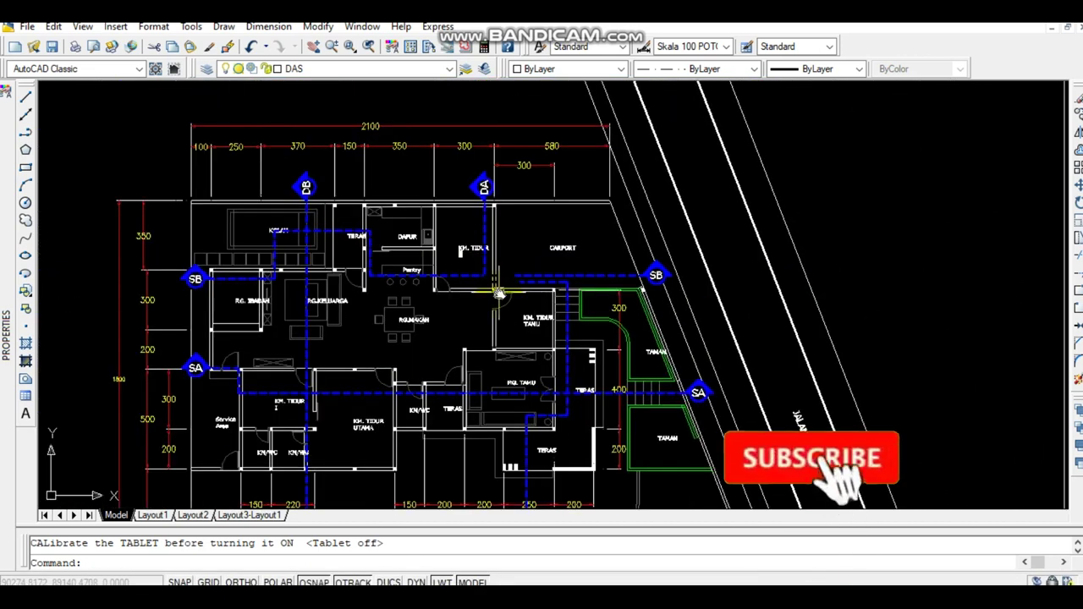
scroll(586, 275, "up", 1)
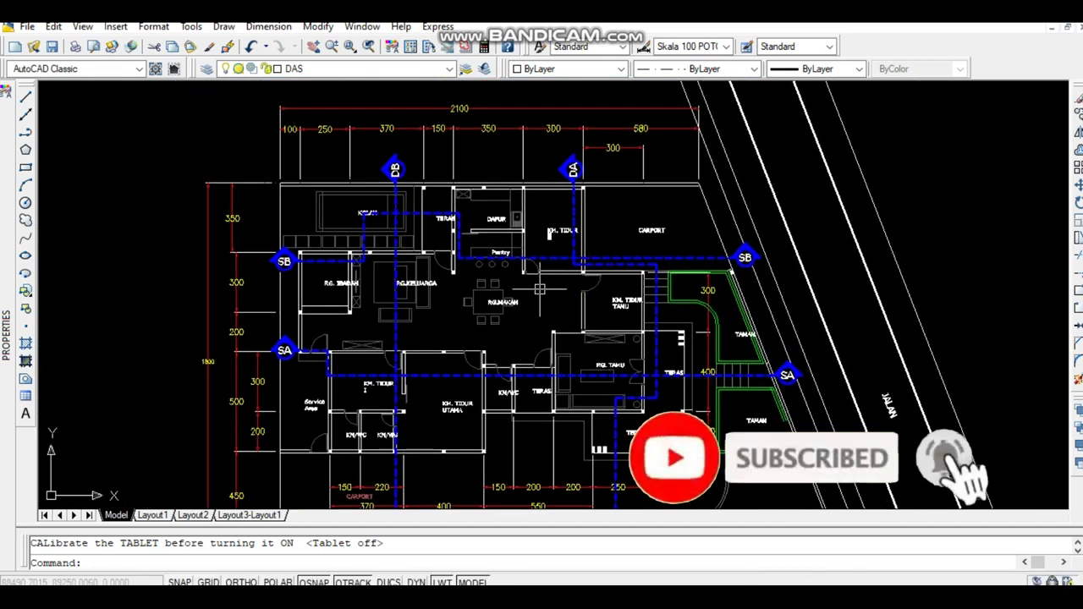
- Zoom out in AutoCAD and launch SketchUp 2015 from the desktop icon
scroll(533, 286, "up", 1)
scroll(528, 292, "up", 2)
scroll(525, 296, "down", 4)
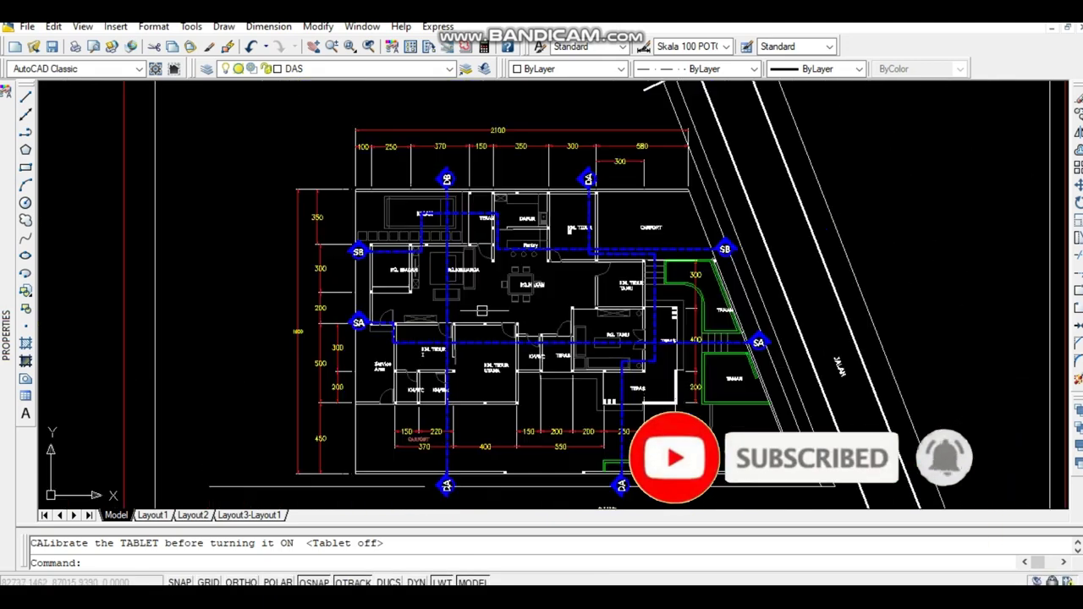
scroll(519, 305, "down", 1)
scroll(548, 294, "up", 2)
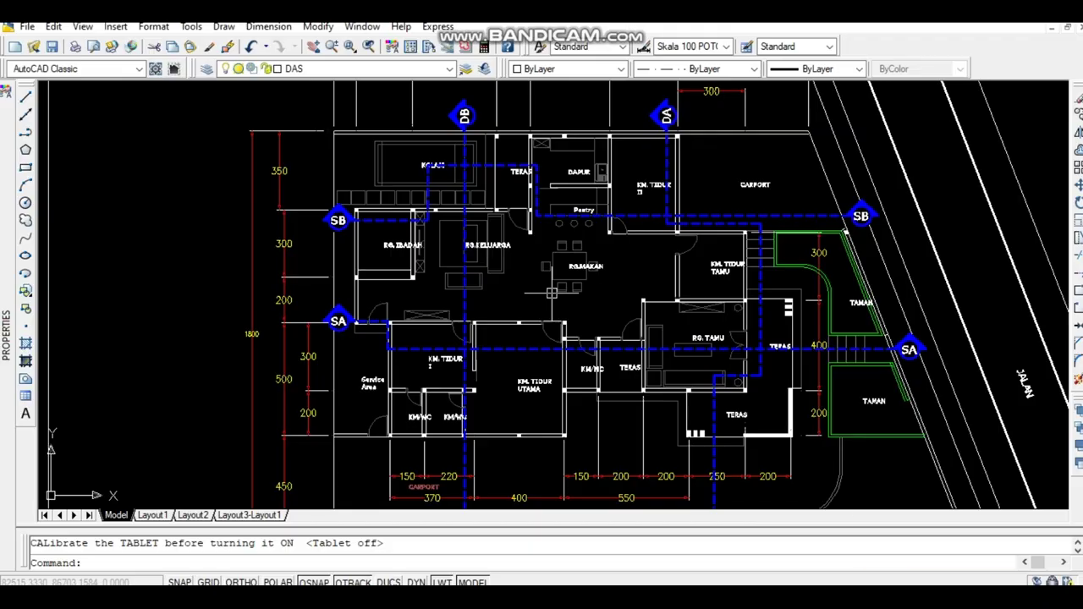
scroll(551, 292, "down", 4)
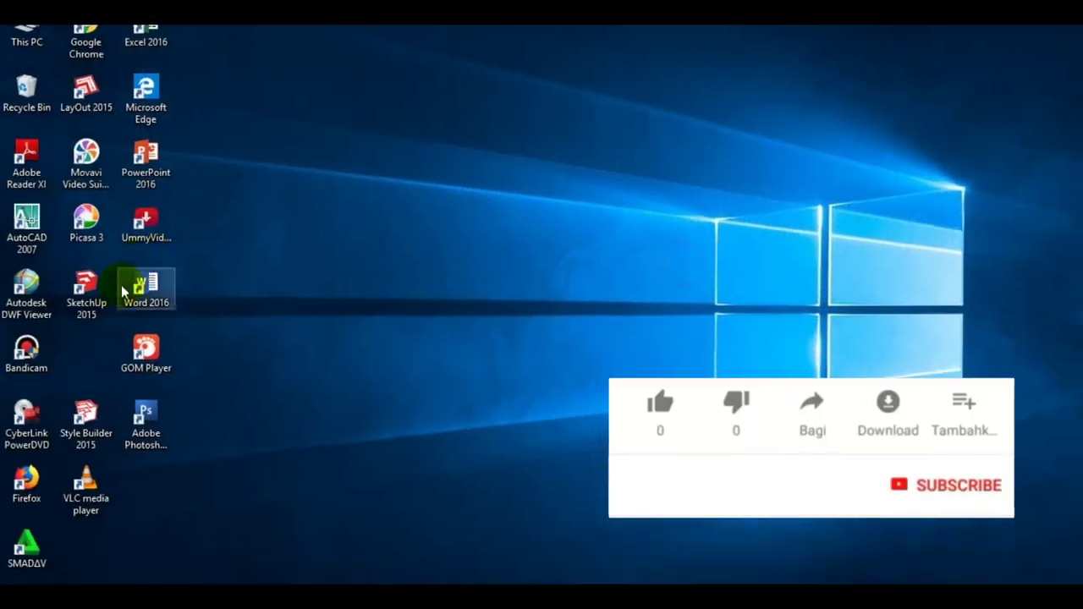
double_click(99, 299)
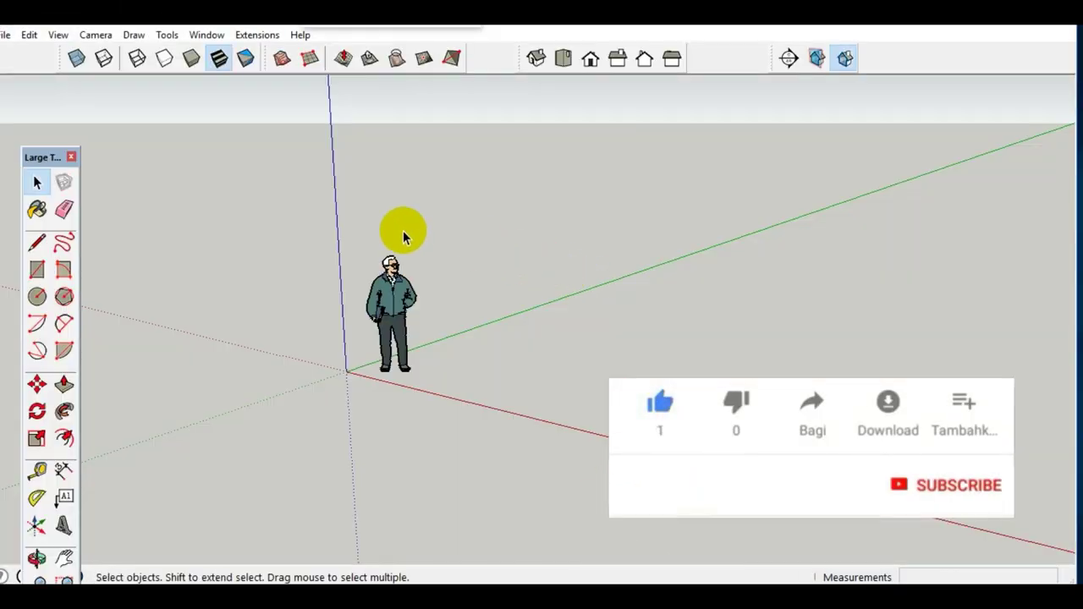
- Apply the Simple Style from the Styles panel, then collapse the panel
left_click(210, 34)
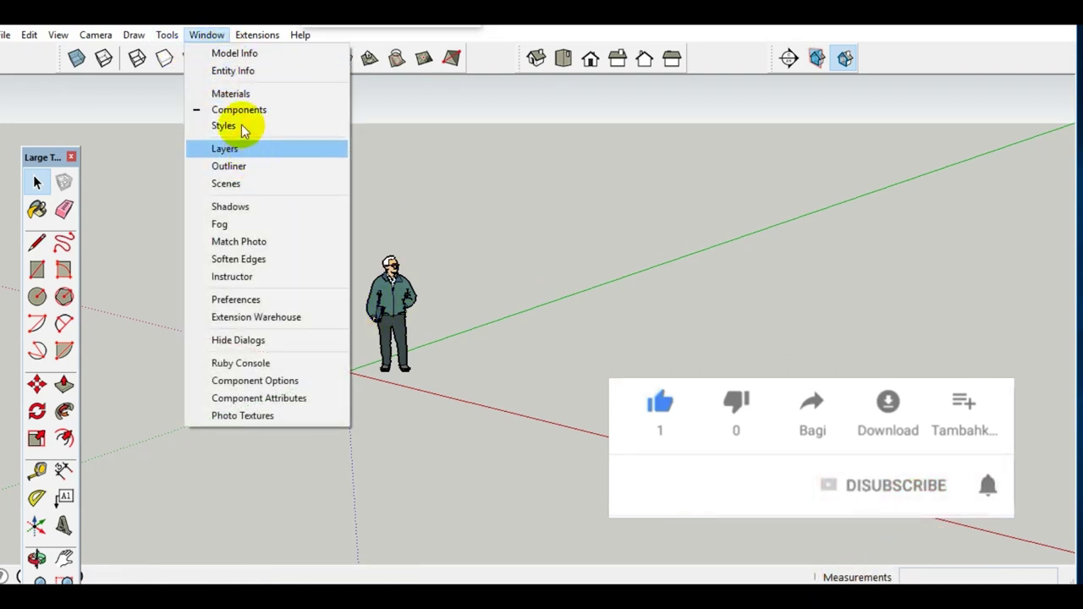
left_click(272, 125)
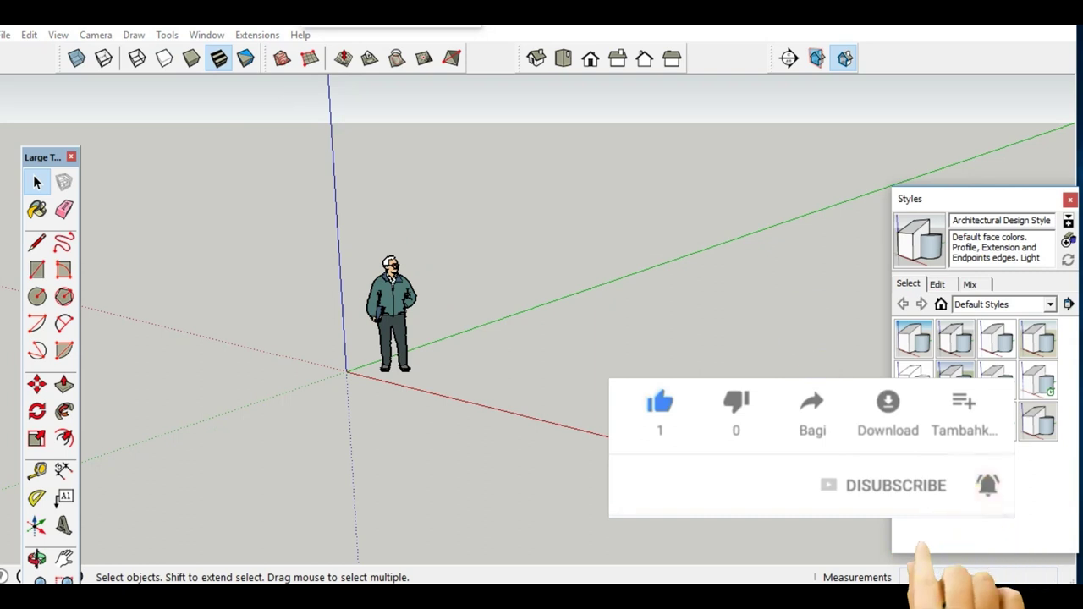
left_click(914, 336)
left_click(937, 285)
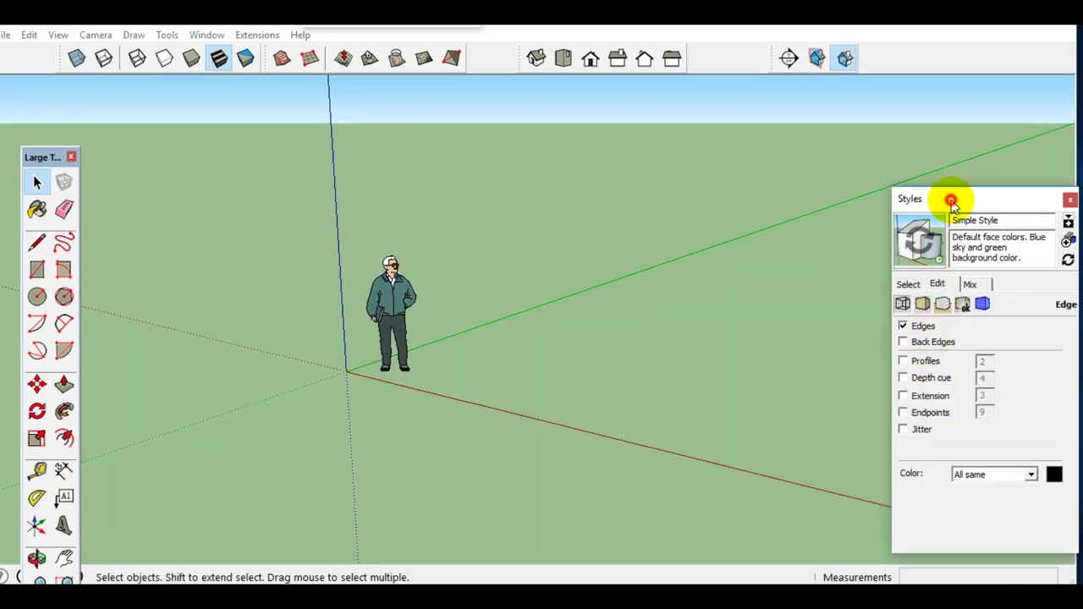
left_click(952, 202)
- Draw a large rectangular face from the origin and make it a group
key("r")
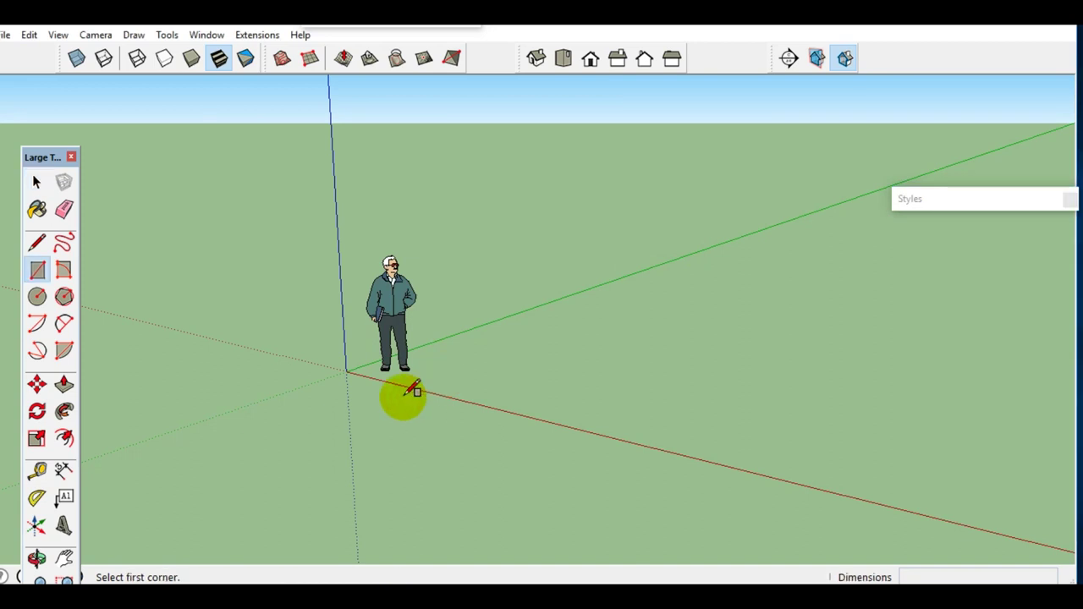
left_click(1068, 230)
key("space")
double_click(710, 343)
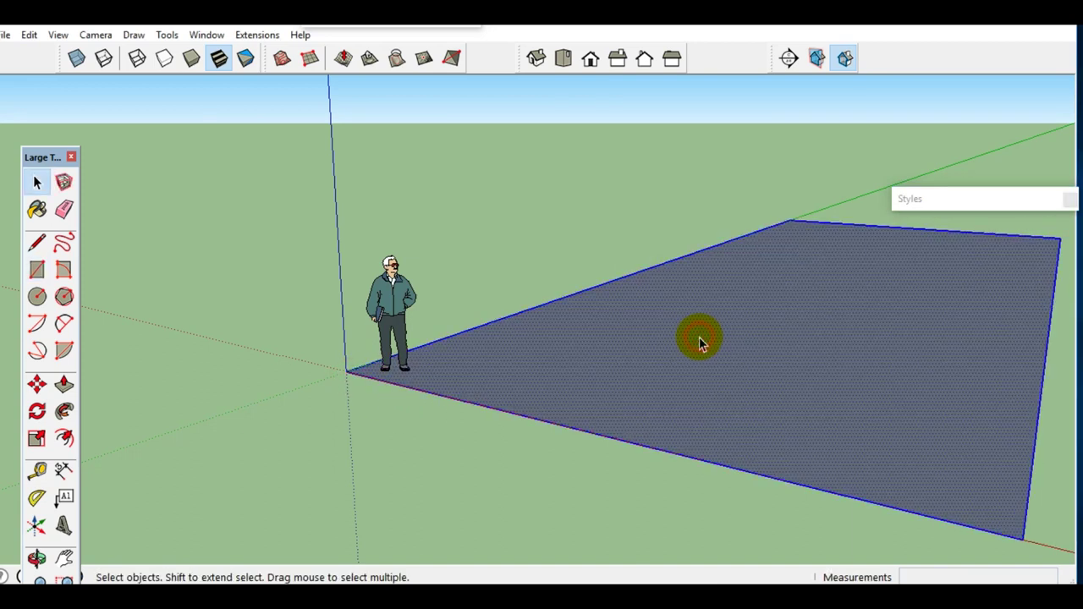
right_click(711, 345)
left_click(745, 474)
- Select the human scale figure and view the model from Top
left_click(398, 324)
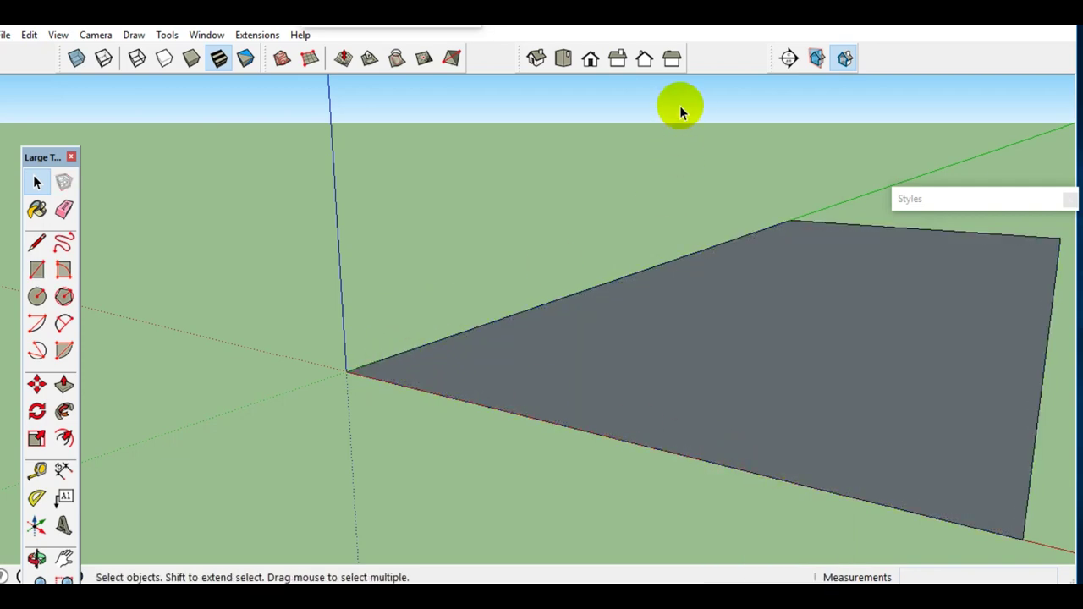
left_click(563, 59)
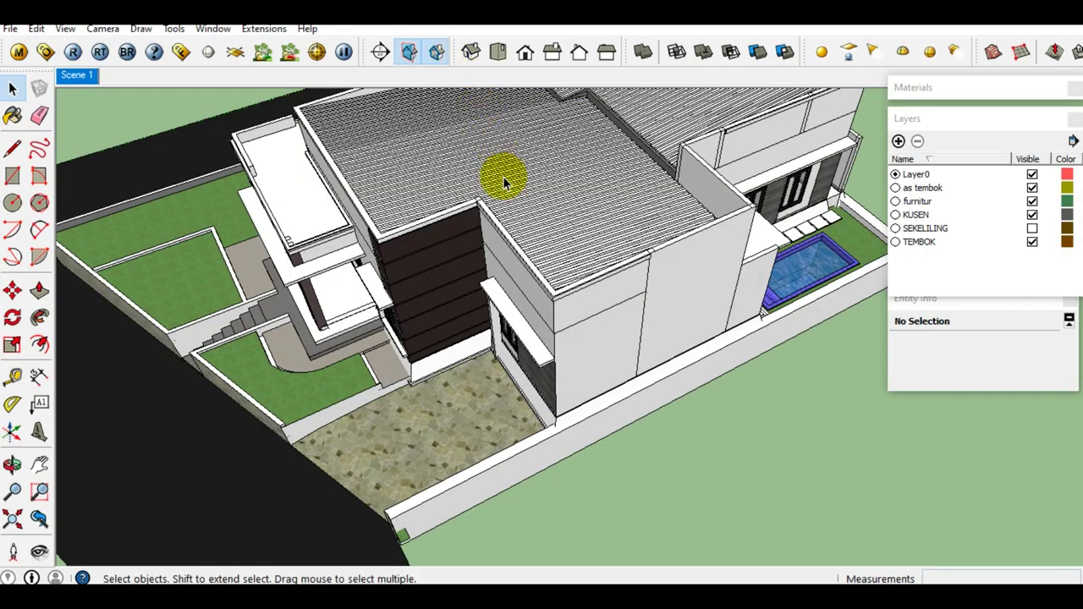
middle_click_drag(503, 176, 656, 178)
- Orbit and zoom around the house to view the pool, front facade and stairs
scroll(585, 289, "up", 2)
scroll(585, 290, "up", 1)
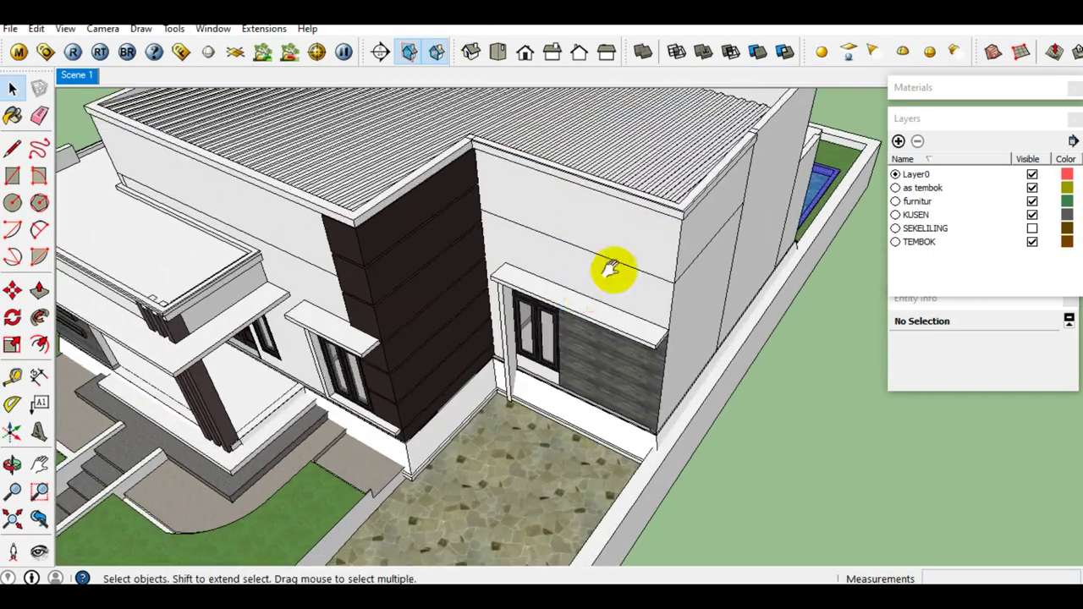
scroll(596, 285, "down", 3)
scroll(622, 246, "down", 2)
scroll(622, 245, "up", 4)
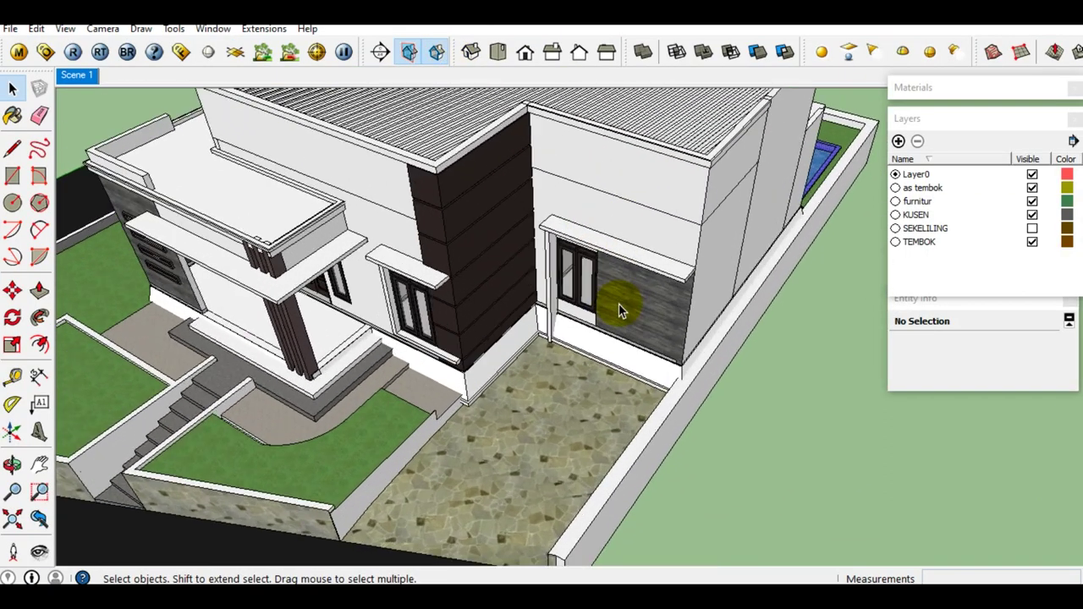
scroll(593, 321, "down", 2)
mouse_move(561, 331)
middle_mouse_down()
mouse_move(515, 310)
mouse_move(648, 287)
middle_mouse_up()
scroll(518, 315, "down", 1)
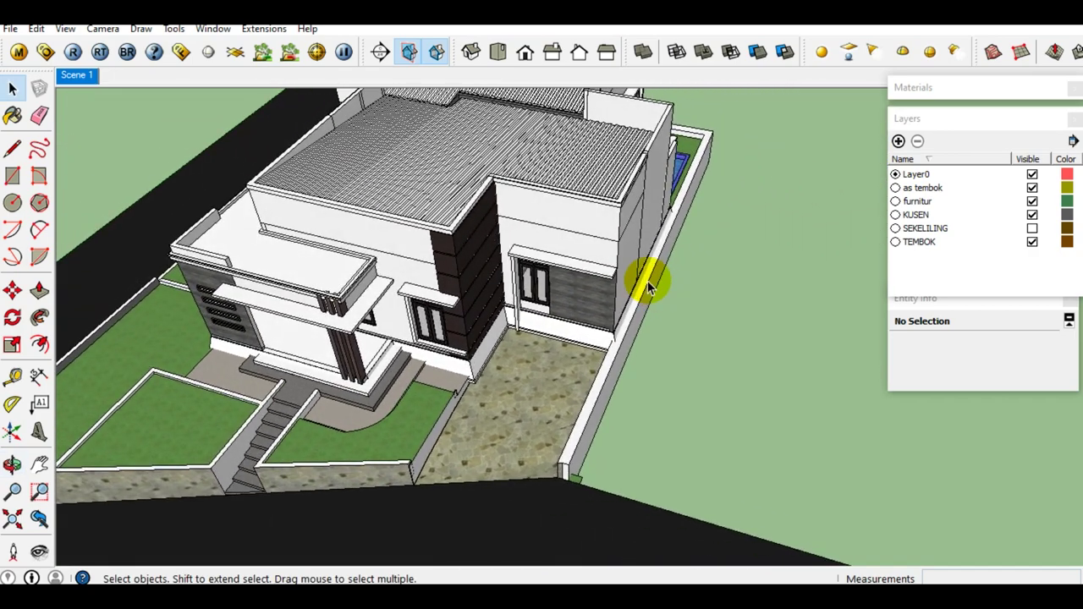
scroll(648, 288, "down", 2)
mouse_move(567, 290)
middle_mouse_down()
mouse_move(662, 266)
mouse_move(490, 294)
mouse_move(482, 314)
mouse_move(551, 314)
mouse_move(430, 302)
middle_mouse_up()
scroll(483, 314, "up", 2)
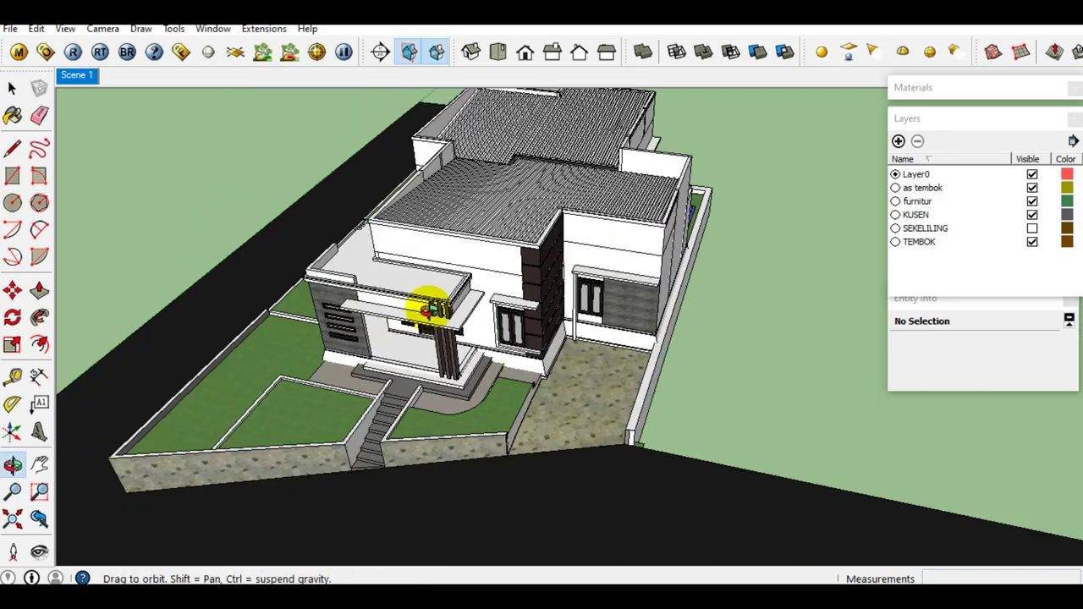
scroll(508, 310, "up", 2)
scroll(508, 309, "down", 2)
mouse_move(495, 302)
middle_mouse_down()
mouse_move(598, 254)
mouse_move(592, 309)
mouse_move(607, 297)
mouse_move(575, 278)
mouse_move(555, 328)
mouse_move(503, 303)
mouse_move(483, 374)
mouse_move(620, 321)
mouse_move(515, 302)
mouse_move(612, 331)
mouse_move(641, 303)
mouse_move(459, 251)
middle_mouse_up()
- Select the OuterShell wall group, orbit to a frontal view, and start a section plane
left_click(597, 254)
scroll(592, 304, "up", 2)
left_click(668, 276)
left_click(585, 295)
scroll(550, 312, "up", 2)
scroll(502, 303, "down", 3)
scroll(508, 295, "down", 1)
scroll(641, 293, "up", 3)
scroll(554, 271, "up", 3)
middle_click_drag(555, 270, 518, 304, "shift")
scroll(517, 305, "down", 2)
mouse_move(425, 346)
middle_mouse_down()
mouse_move(496, 278)
mouse_move(588, 274)
mouse_move(527, 313)
mouse_move(516, 336)
mouse_move(553, 316)
mouse_move(570, 368)
mouse_move(506, 305)
middle_mouse_up()
scroll(500, 270, "up", 2)
scroll(499, 286, "down", 2)
scroll(570, 299, "down", 2)
scroll(577, 306, "up", 2)
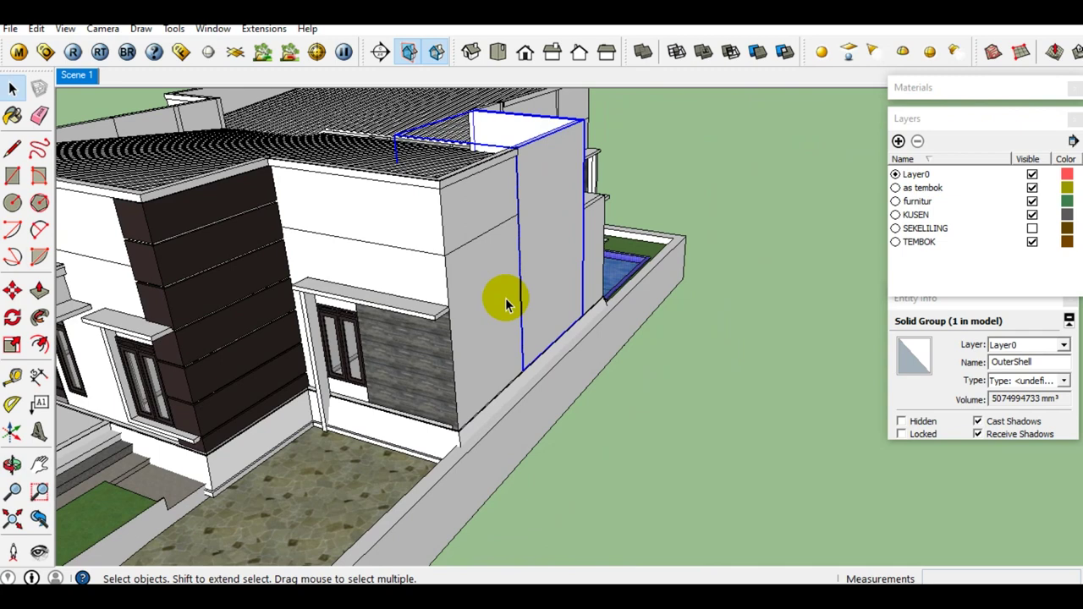
left_click(380, 53)
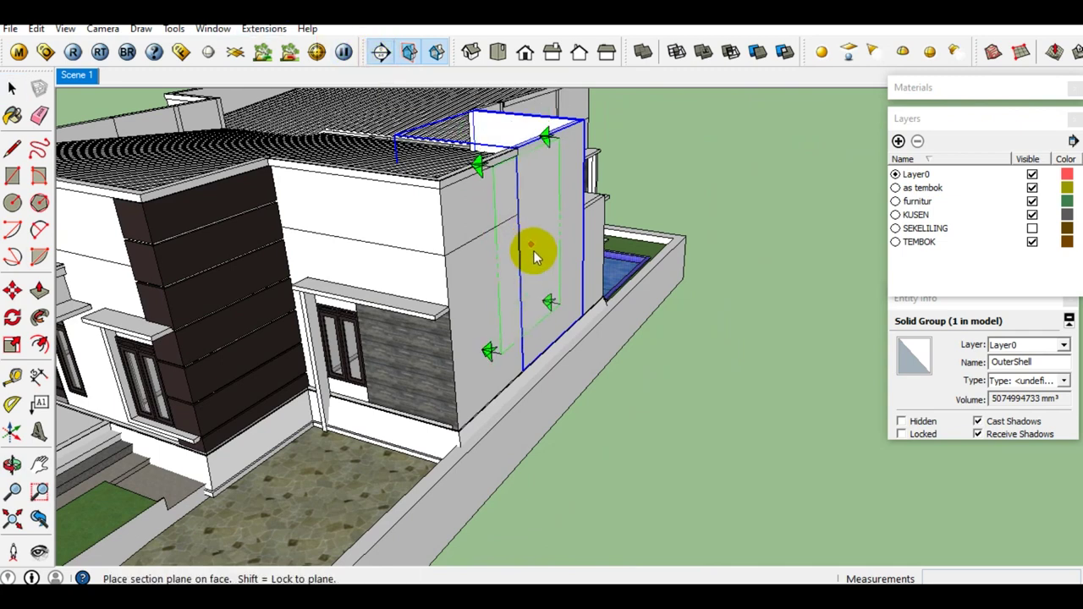
- Place a section plane on the house's side wall
mouse_move(534, 253)
middle_mouse_down()
mouse_move(428, 261)
mouse_move(452, 263)
middle_mouse_up()
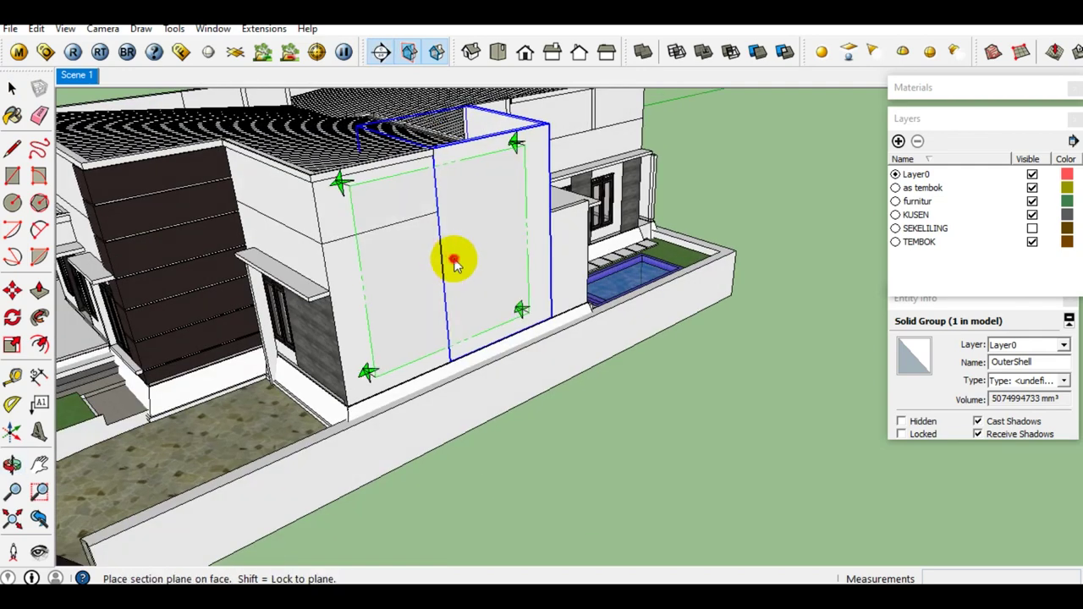
left_click(453, 261)
scroll(454, 258, "down", 3)
scroll(499, 306, "down", 3)
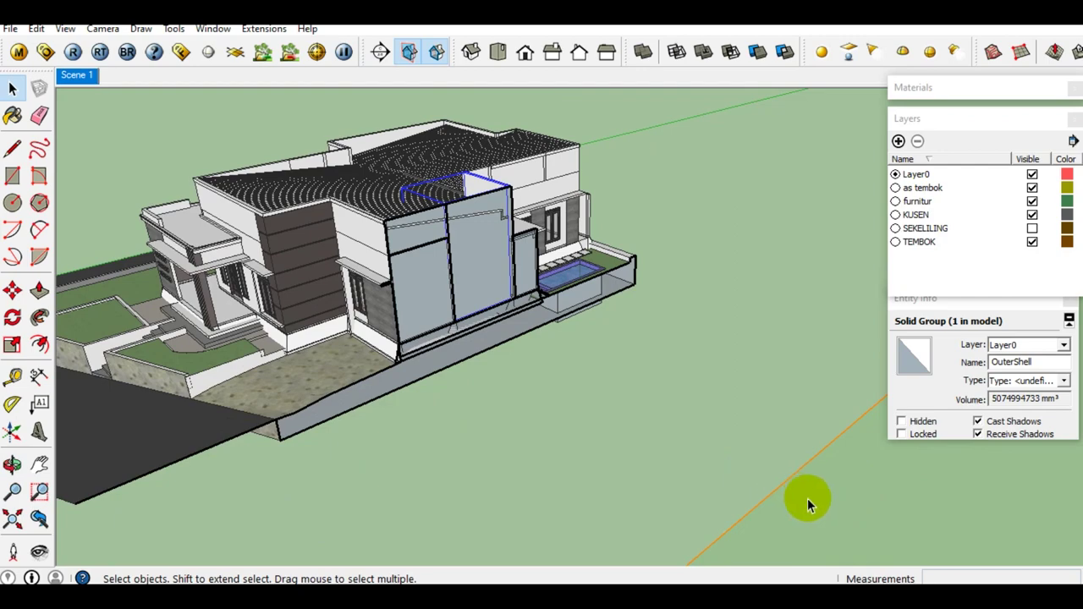
- Move the section plane deeper so the cut passes through the porch and carport
key("m")
left_click(694, 457)
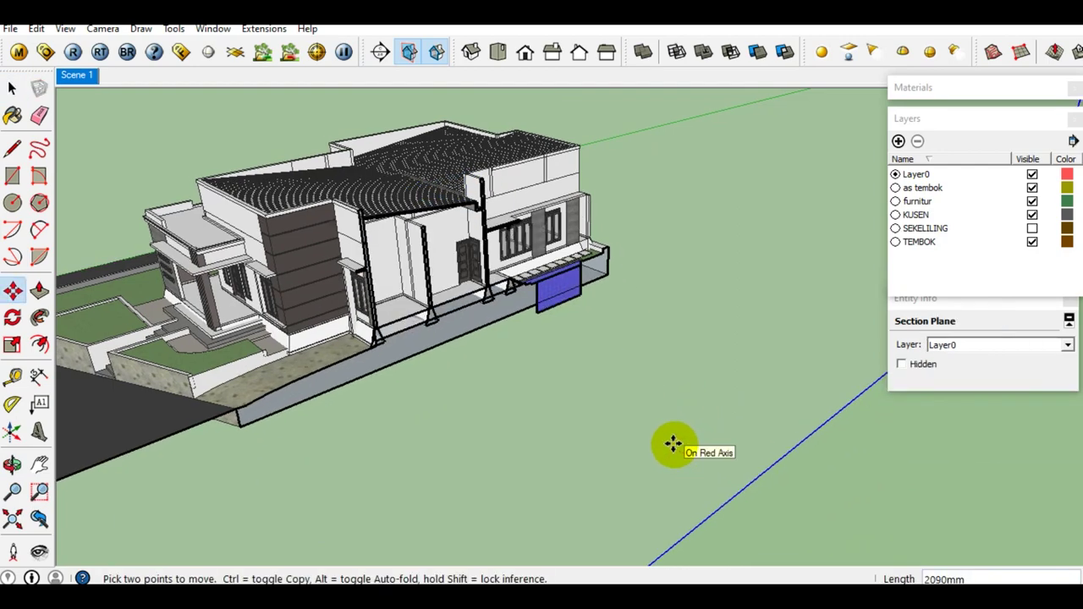
scroll(375, 273, "up", 3)
scroll(532, 307, "up", 3)
- Orbit closer to inspect the section cut through the carport and porch
mouse_move(532, 307)
middle_mouse_down()
mouse_move(527, 346)
mouse_move(314, 310)
mouse_move(430, 290)
middle_mouse_up()
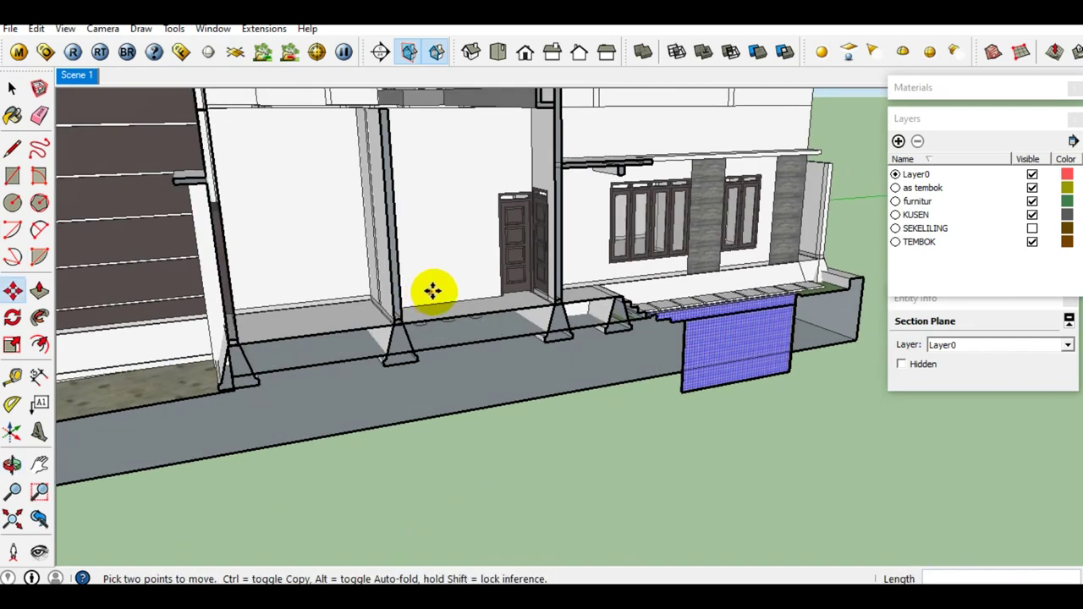
scroll(448, 296, "down", 2)
key("space")
scroll(478, 306, "up", 2)
scroll(324, 289, "up", 3)
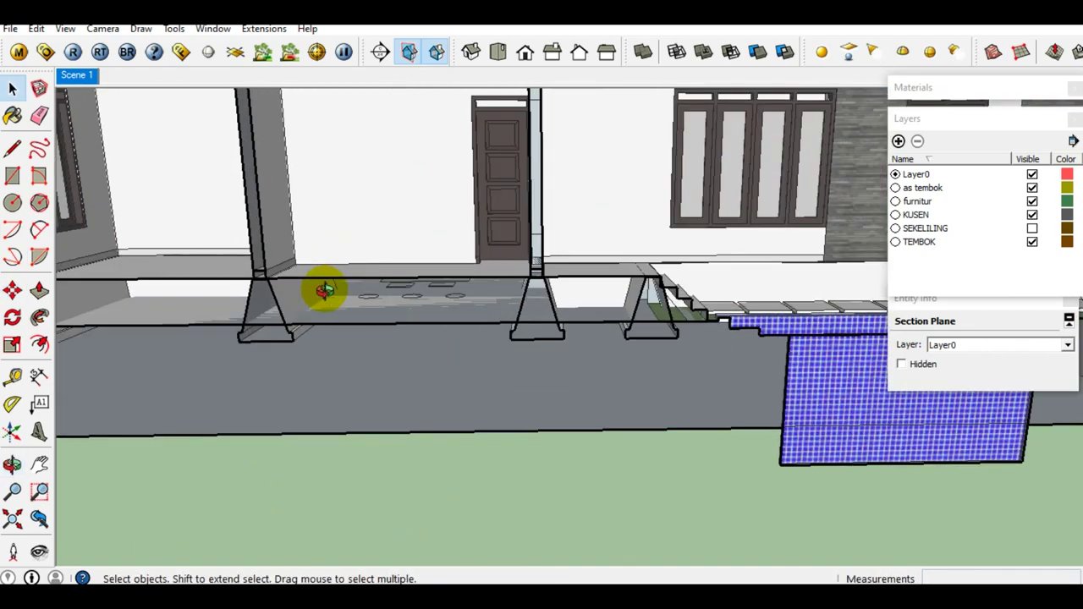
scroll(560, 302, "up", 2)
scroll(296, 306, "down", 2)
scroll(516, 286, "down", 2)
mouse_move(516, 286)
middle_mouse_down()
mouse_move(398, 285)
mouse_move(460, 279)
mouse_move(506, 288)
mouse_move(121, 314)
mouse_move(520, 321)
mouse_move(370, 341)
mouse_move(490, 335)
mouse_move(455, 317)
mouse_move(483, 302)
mouse_move(258, 338)
middle_mouse_up()
scroll(443, 316, "down", 2)
scroll(466, 350, "up", 1)
scroll(461, 353, "up", 3)
scroll(454, 316, "down", 2)
scroll(483, 302, "up", 1)
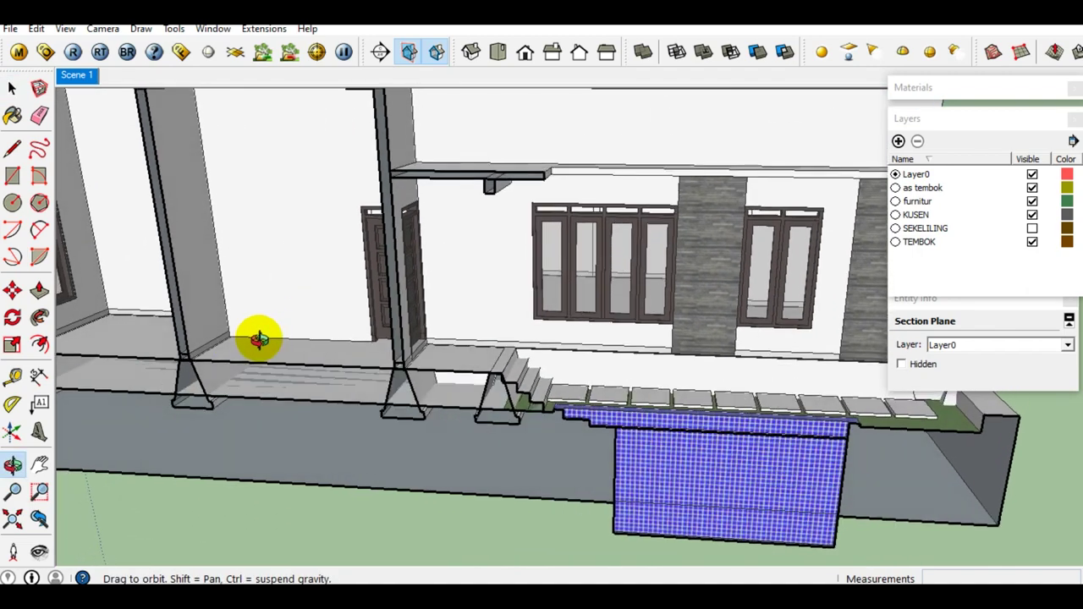
key("space")
scroll(258, 338, "down", 3)
scroll(423, 343, "up", 2)
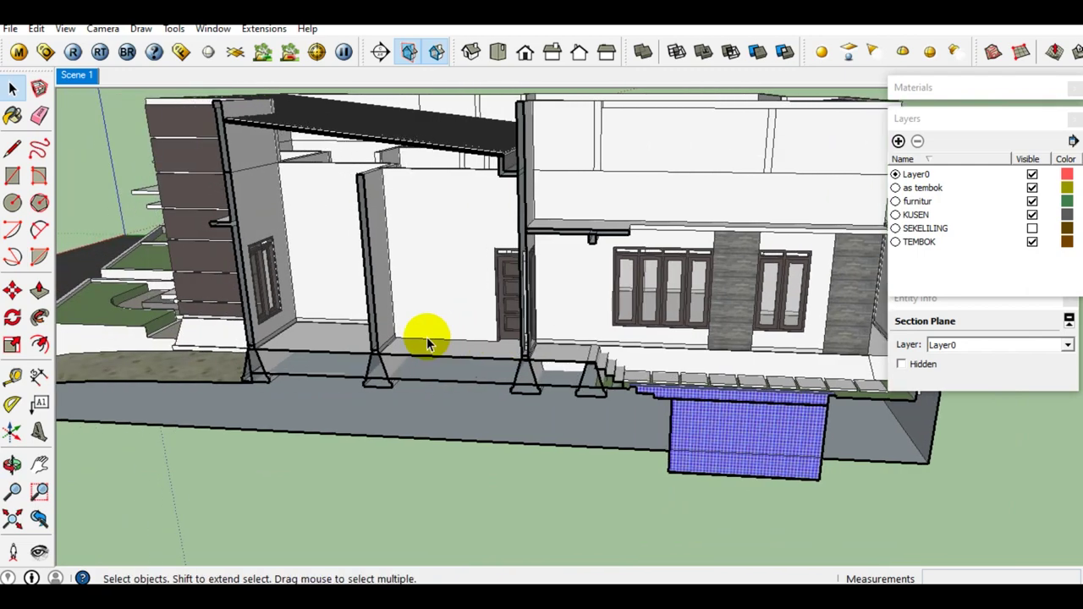
scroll(426, 337, "up", 2)
- Orbit up to look down on the roof and reframe the whole house
middle_click_drag(427, 337, 321, 347)
scroll(325, 341, "down", 1)
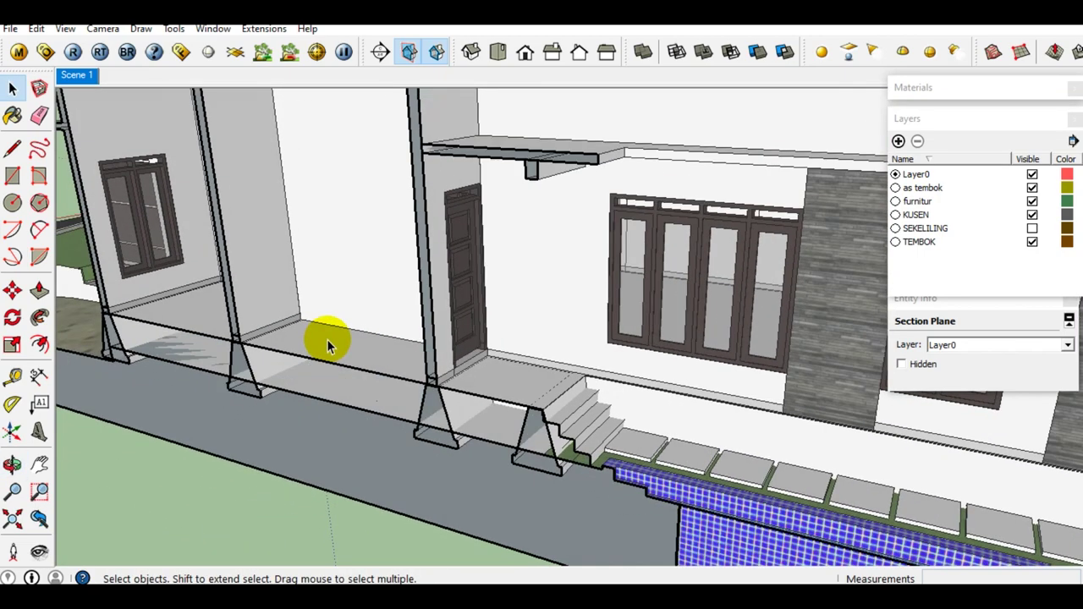
scroll(327, 339, "down", 2)
scroll(329, 338, "down", 3)
mouse_move(458, 331)
middle_mouse_down()
mouse_move(411, 314)
mouse_move(568, 447)
middle_mouse_up()
scroll(479, 426, "up", 3)
mouse_move(438, 410)
middle_mouse_down()
mouse_move(363, 330)
mouse_move(358, 370)
mouse_move(442, 322)
mouse_move(587, 360)
mouse_move(527, 387)
mouse_move(534, 413)
mouse_move(542, 408)
middle_mouse_up()
scroll(496, 278, "up", 2)
scroll(472, 307, "down", 3)
scroll(574, 365, "up", 3)
scroll(542, 409, "up", 1)
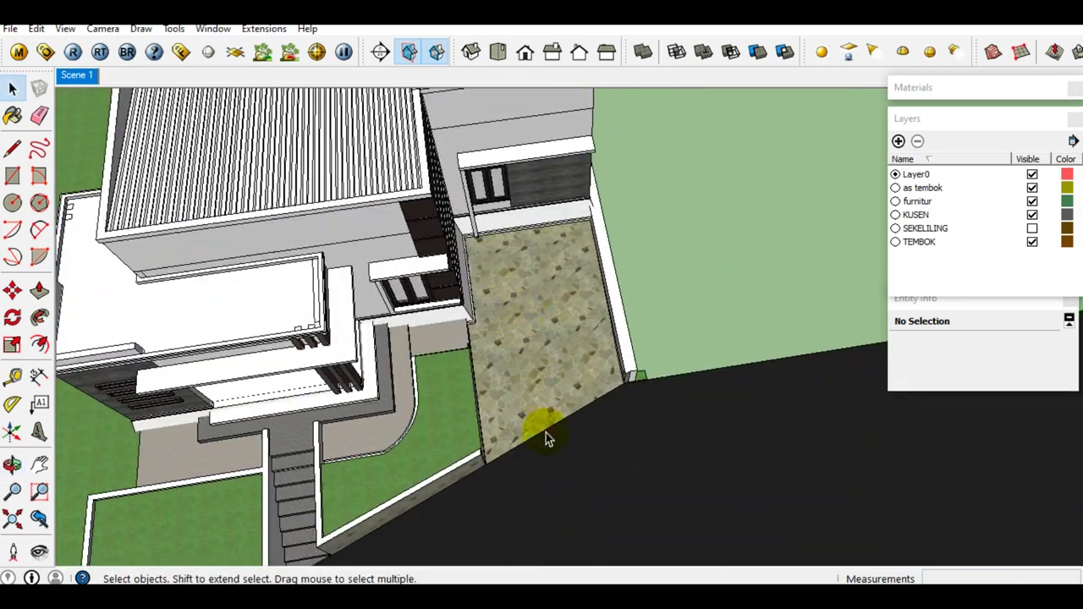
- Select both roof components and hide them
scroll(536, 297, "down", 2)
middle_click_drag(530, 304, 547, 452)
scroll(512, 296, "up", 1)
mouse_move(513, 295)
middle_mouse_down()
mouse_move(533, 373)
mouse_move(515, 346)
middle_mouse_up()
left_click(515, 346)
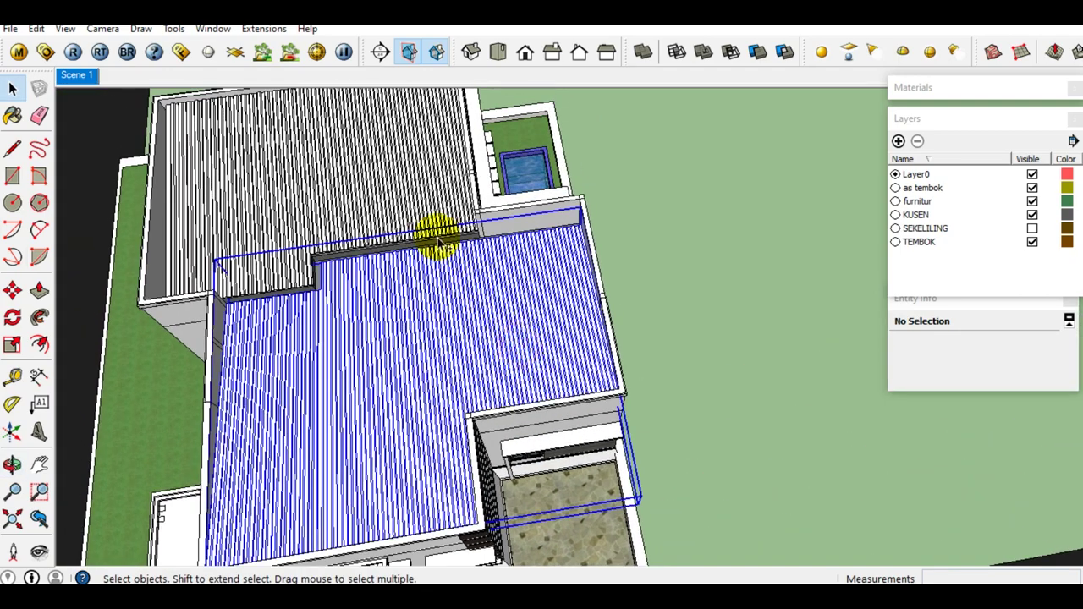
left_click(419, 208, "shift")
right_click(409, 189)
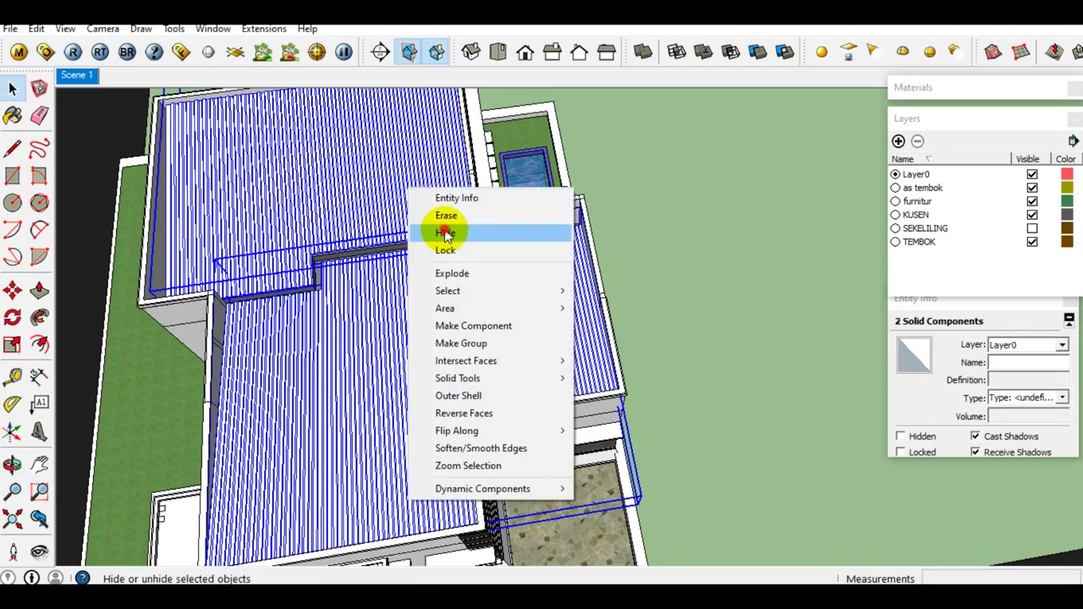
left_click(446, 234)
- Orbit around the roofless house to view the rooms and the pool
mouse_move(522, 343)
middle_mouse_down()
mouse_move(536, 416)
mouse_move(556, 378)
middle_mouse_up()
mouse_move(538, 336)
middle_mouse_down()
mouse_move(668, 363)
mouse_move(604, 300)
mouse_move(640, 430)
mouse_move(567, 300)
mouse_move(629, 456)
middle_mouse_up()
mouse_move(576, 260)
middle_mouse_down()
mouse_move(580, 428)
mouse_move(563, 483)
middle_mouse_up()
mouse_move(567, 429)
middle_mouse_down()
mouse_move(500, 431)
mouse_move(511, 442)
middle_mouse_up()
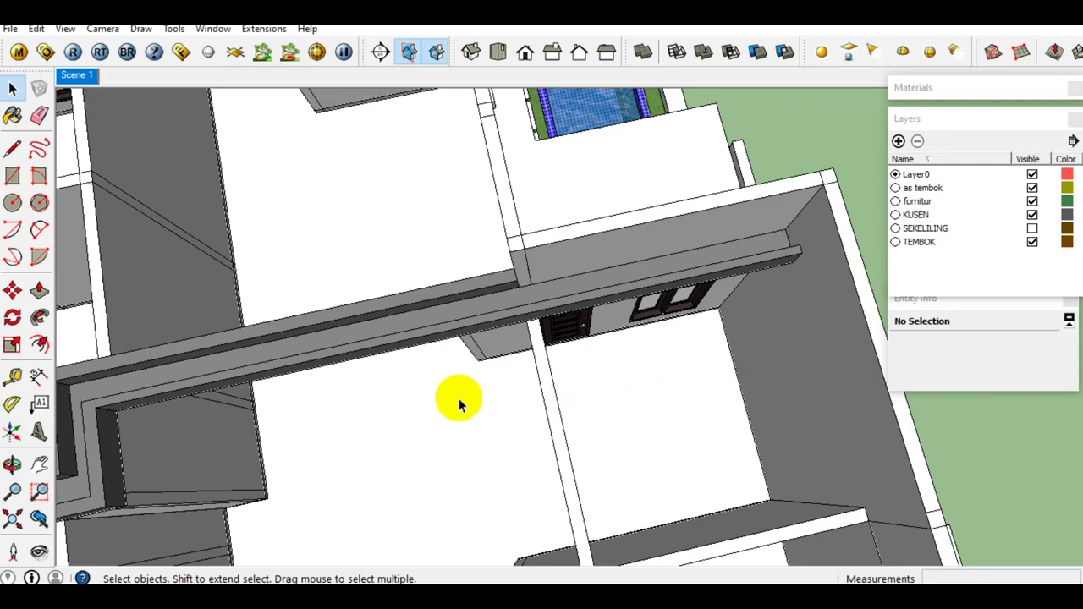
mouse_move(606, 386)
middle_mouse_down()
mouse_move(593, 428)
mouse_move(610, 464)
mouse_move(640, 461)
mouse_move(643, 436)
middle_mouse_up()
mouse_move(630, 372)
middle_mouse_down()
mouse_move(640, 459)
mouse_move(623, 363)
mouse_move(658, 488)
mouse_move(615, 333)
mouse_move(629, 412)
mouse_move(674, 369)
mouse_move(673, 382)
middle_mouse_up()
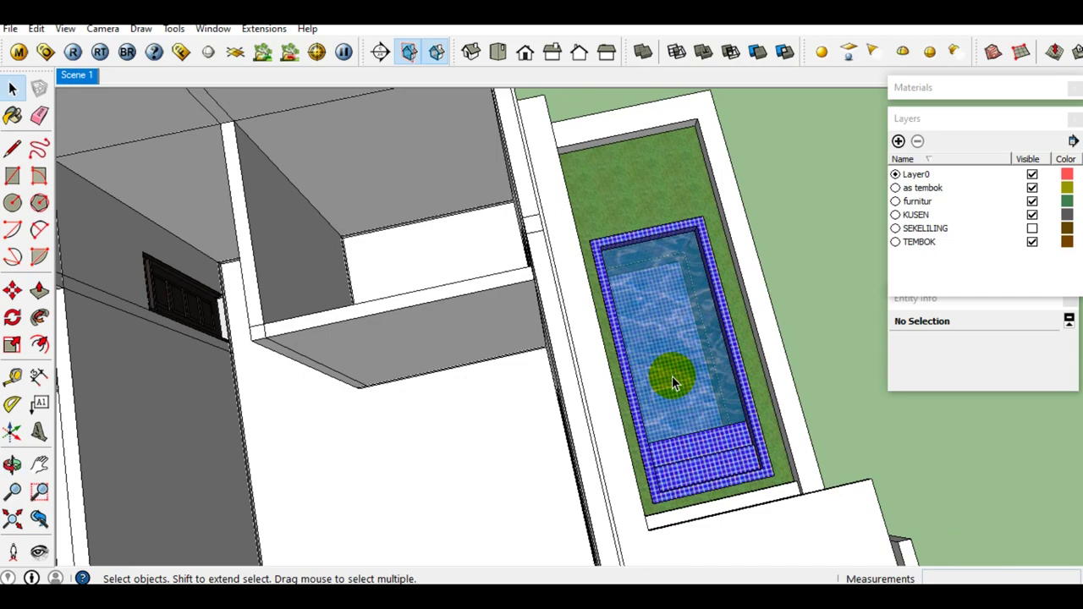
middle_click_drag(673, 382, 688, 387)
mouse_move(609, 399)
middle_mouse_down()
mouse_move(601, 457)
mouse_move(617, 537)
middle_mouse_up()
- Switch to the Top view of the house plan
key("F2")
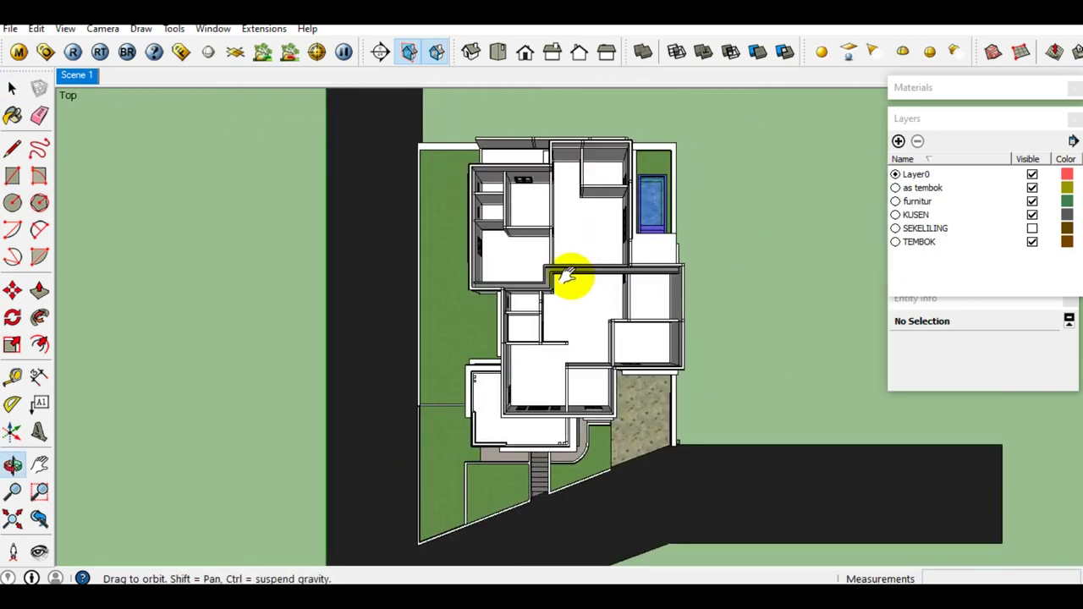
scroll(571, 279, "up", 2)
scroll(550, 282, "up", 2)
mouse_move(507, 283)
middle_mouse_down()
mouse_move(375, 290)
mouse_move(471, 174)
middle_mouse_up()
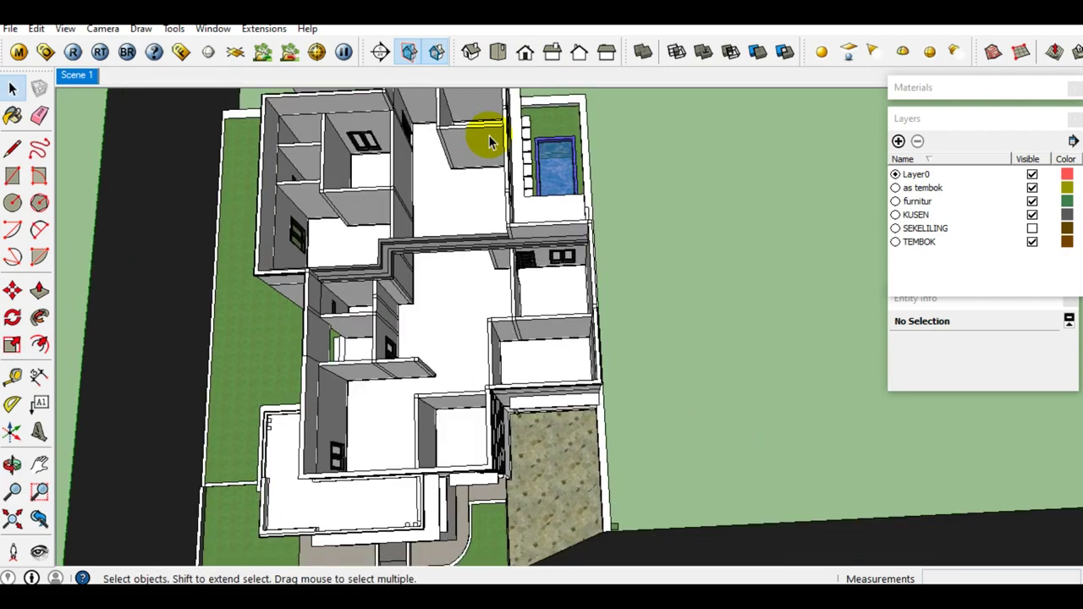
left_click(497, 52)
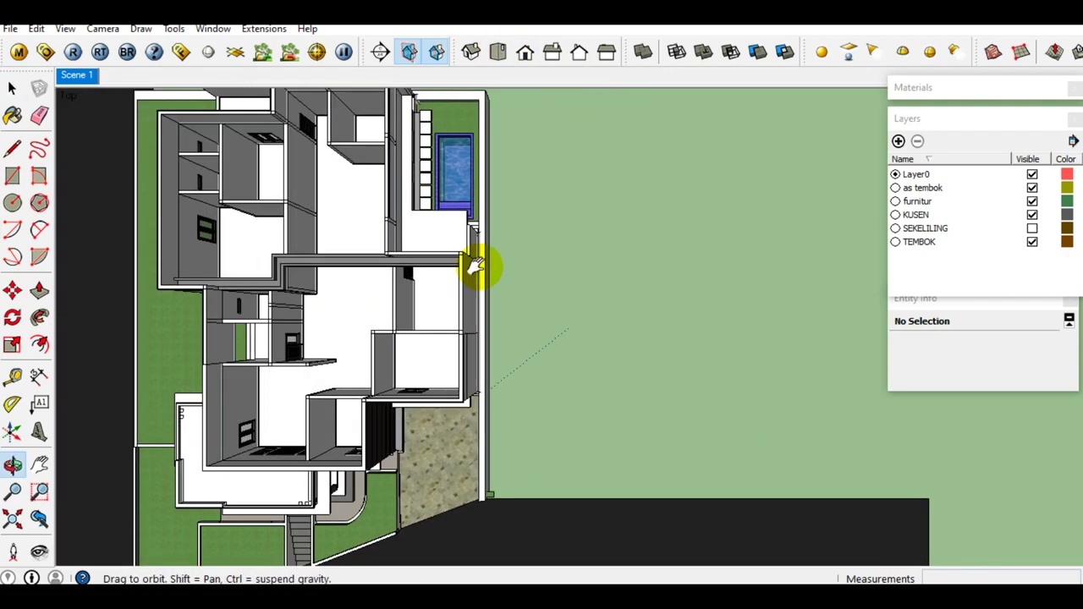
middle_click_drag(477, 266, 433, 268)
- Draw a rectangular face beside the house, select it and apply Make Group
key("r")
left_click(472, 403)
left_click(733, 109)
scroll(733, 109, "down", 2)
key("space")
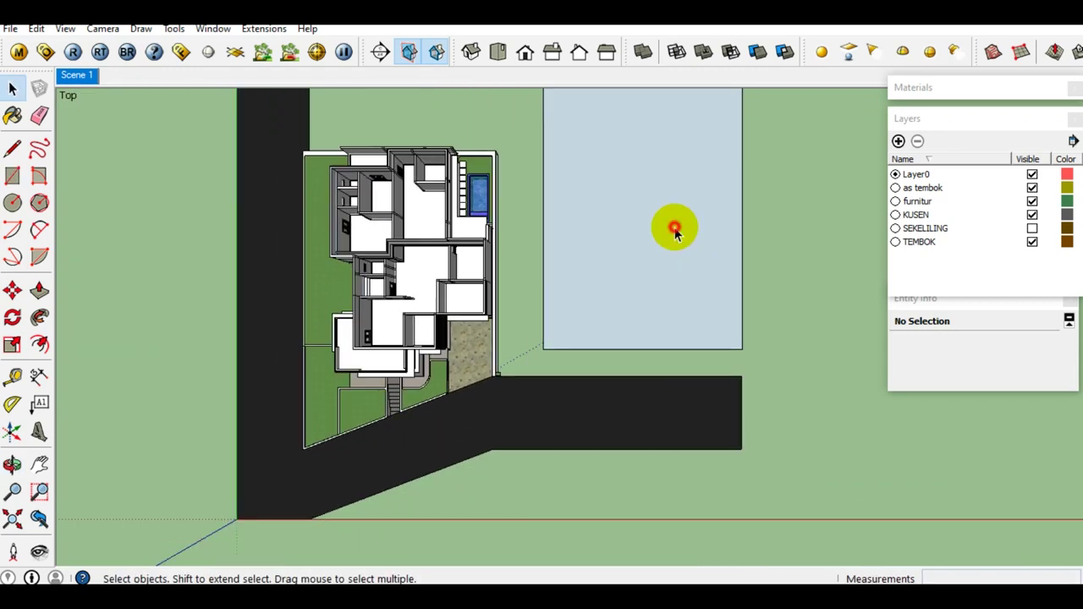
double_click(674, 227)
scroll(674, 227, "up", 1)
right_click(674, 227)
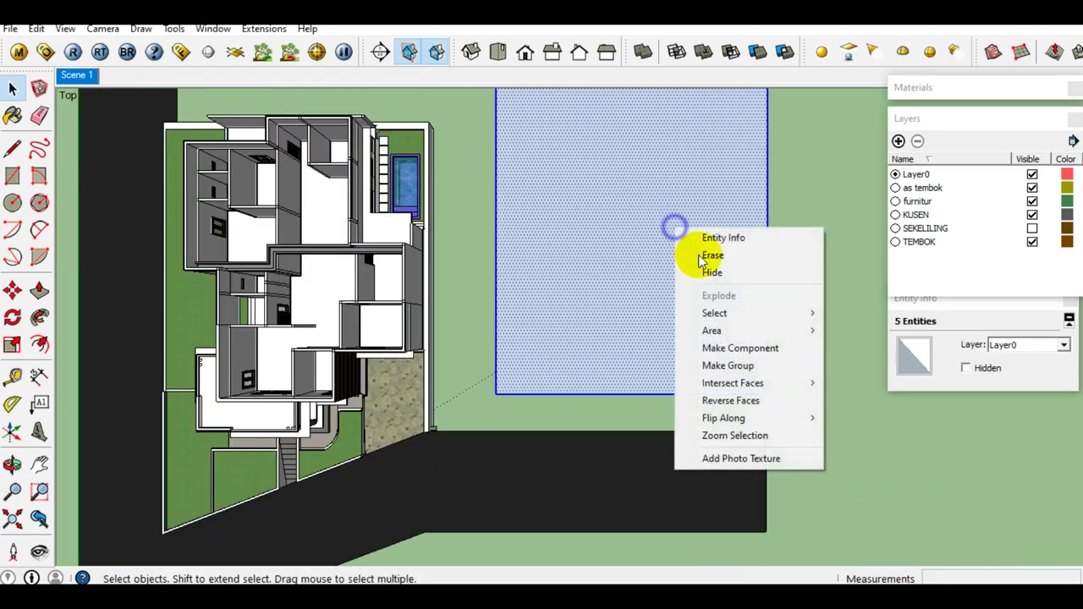
left_click(727, 365)
- Paint the grouped face with the Translucent_Glass_Gray material
key("b")
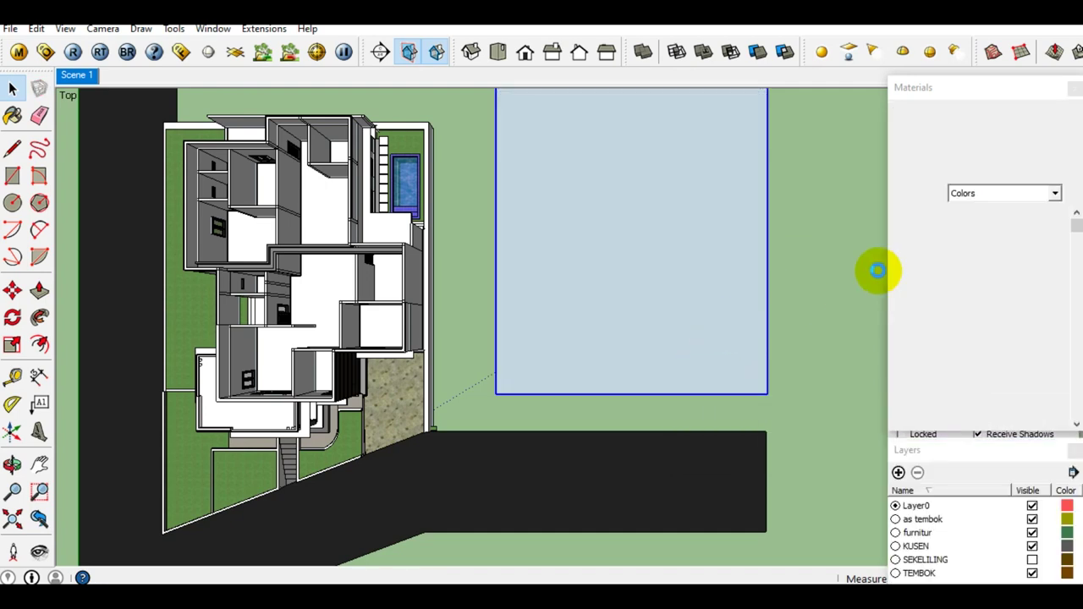
left_click(929, 269)
left_click(716, 273)
middle_click_drag(716, 274, 695, 302)
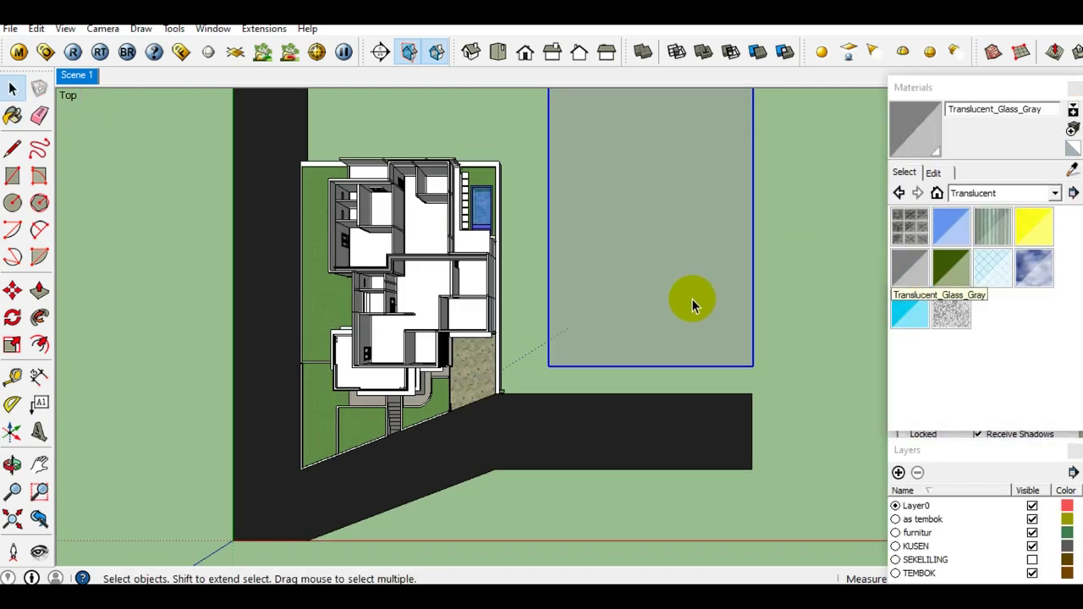
- Move the translucent face so it starts at the house's wall corner
scroll(698, 303, "up", 1)
scroll(702, 306, "up", 2)
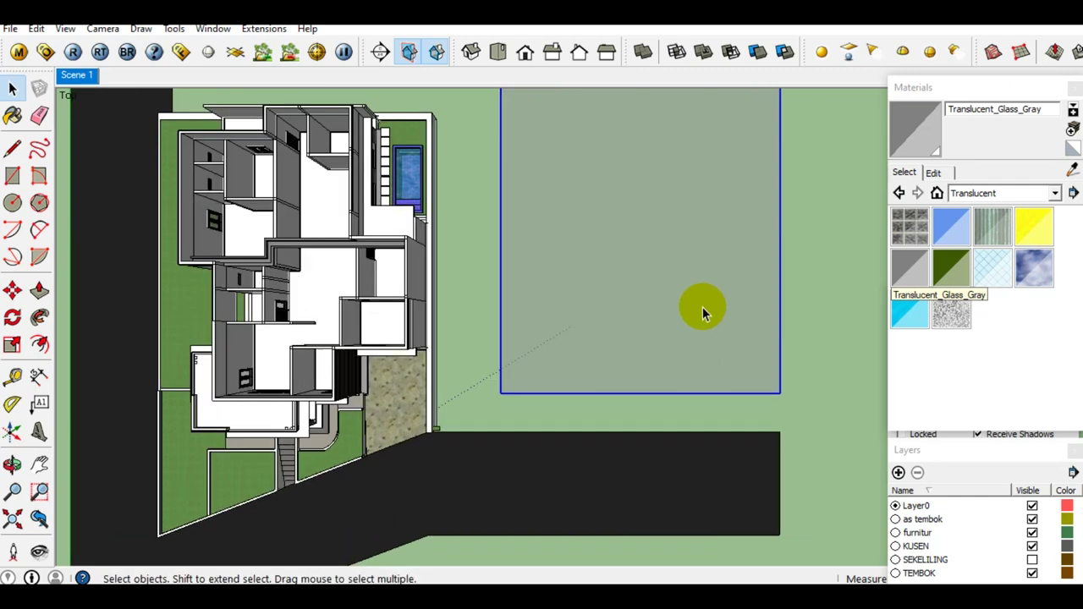
scroll(702, 306, "up", 1)
key("m")
mouse_move(733, 343)
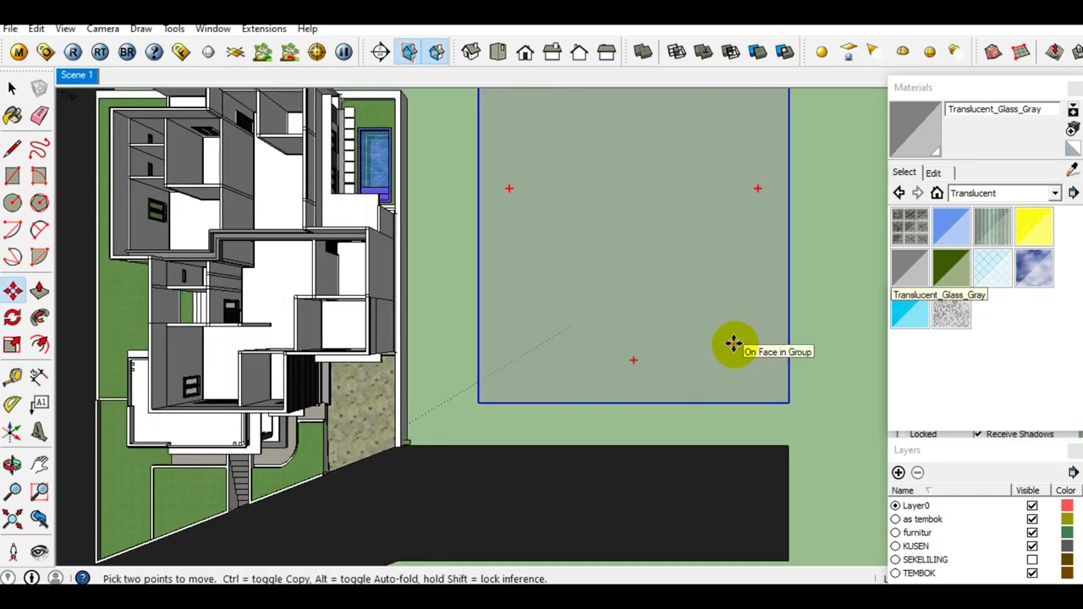
scroll(765, 380, "down", 3)
scroll(677, 401, "up", 1)
scroll(531, 389, "up", 1)
scroll(531, 389, "up", 1)
scroll(500, 334, "up", 1)
scroll(488, 304, "up", 1)
scroll(488, 291, "up", 1)
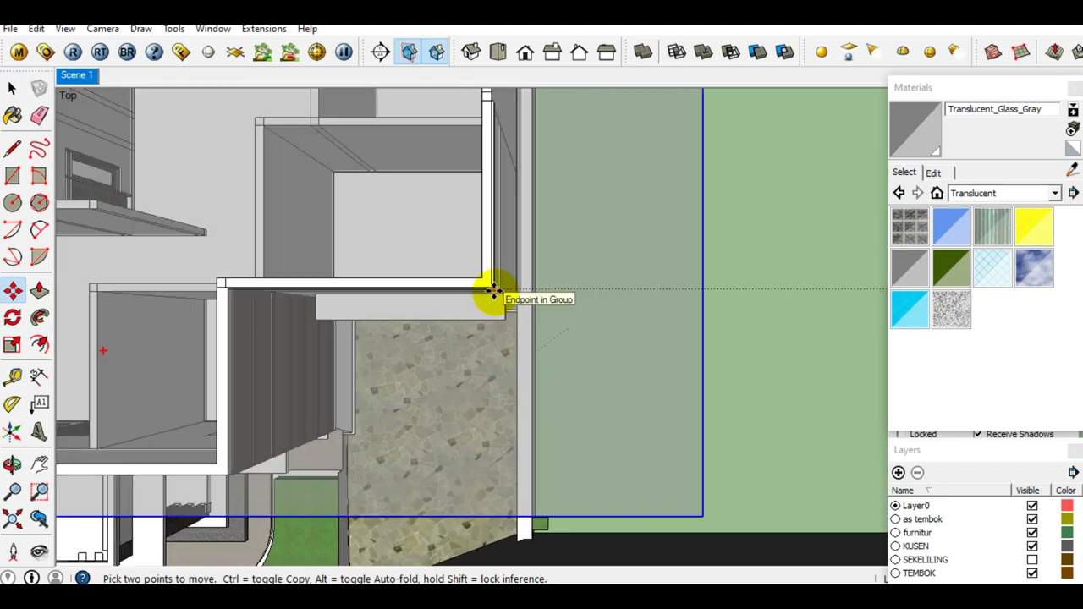
scroll(492, 292, "up", 1)
left_click(562, 279)
key("space")
scroll(643, 279, "down", 4)
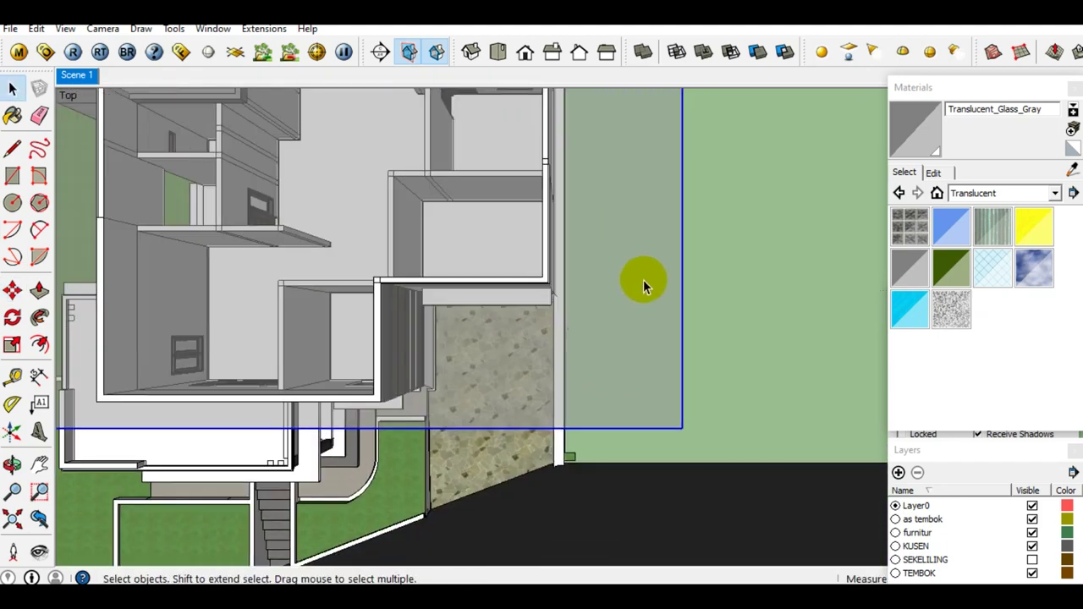
scroll(623, 406, "down", 2)
scroll(628, 375, "down", 2)
scroll(611, 399, "down", 1)
- Reposition the translucent face so it covers the entire house
key("m")
scroll(618, 338, "up", 1)
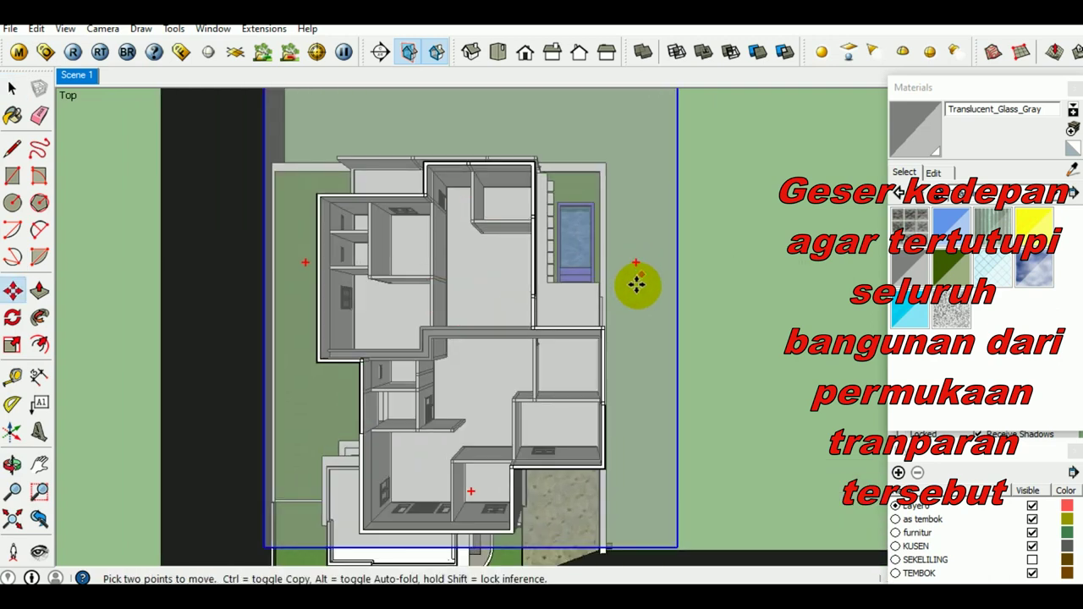
left_click(635, 289)
mouse_move(634, 380)
middle_mouse_down()
mouse_move(623, 399)
mouse_move(634, 290)
mouse_move(609, 309)
mouse_move(614, 345)
mouse_move(673, 346)
mouse_move(675, 358)
mouse_move(692, 287)
mouse_move(701, 290)
mouse_move(686, 315)
mouse_move(649, 280)
middle_mouse_up()
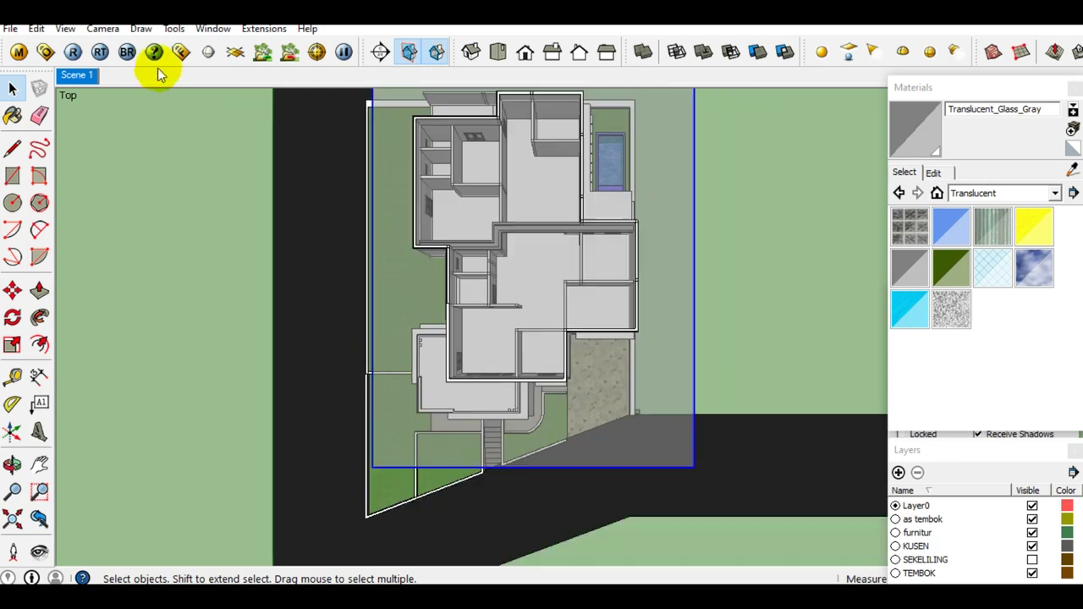
- Set the camera to Parallel Projection and frame the top view of the plan
left_click(102, 31)
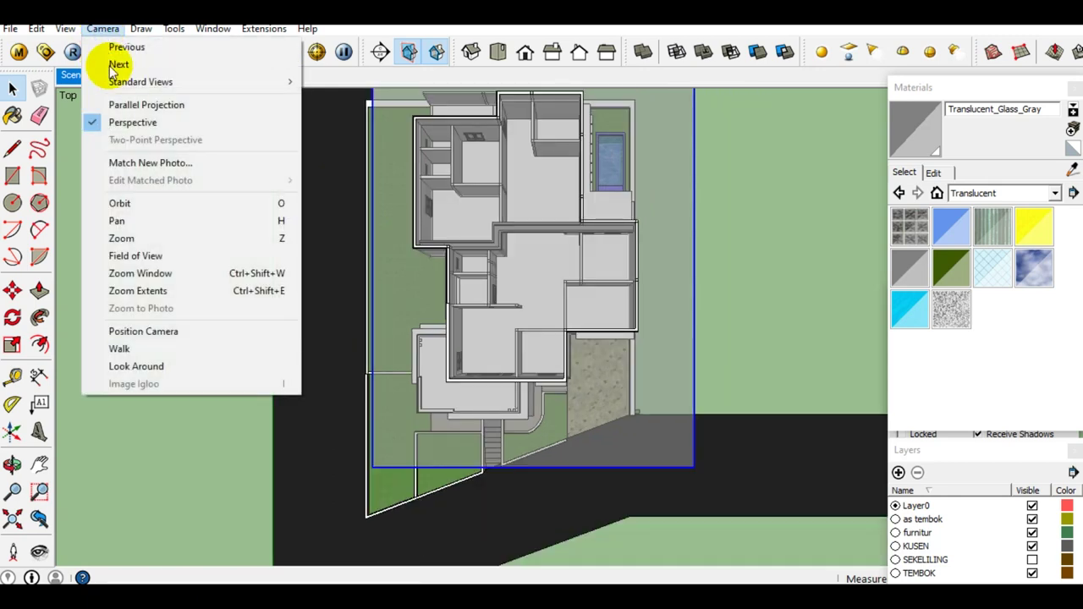
left_click(138, 108)
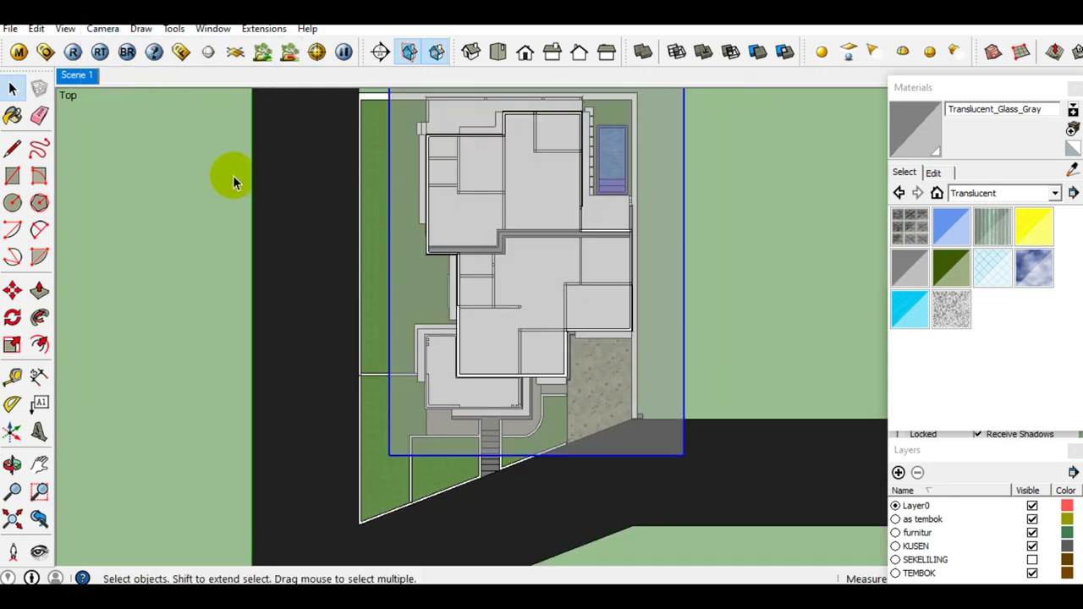
scroll(387, 266, "down", 2)
scroll(411, 235, "up", 1)
scroll(449, 274, "up", 2)
scroll(474, 276, "down", 1)
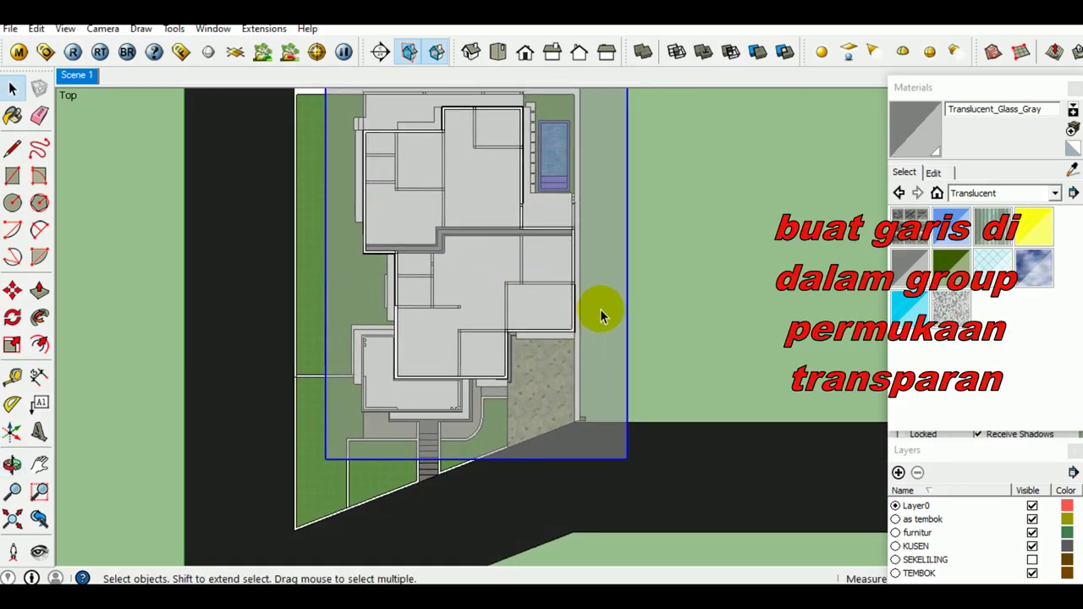
scroll(600, 309, "up", 2)
mouse_move(598, 309)
middle_mouse_down()
mouse_move(599, 288)
mouse_move(598, 309)
middle_mouse_up()
scroll(599, 289, "down", 2)
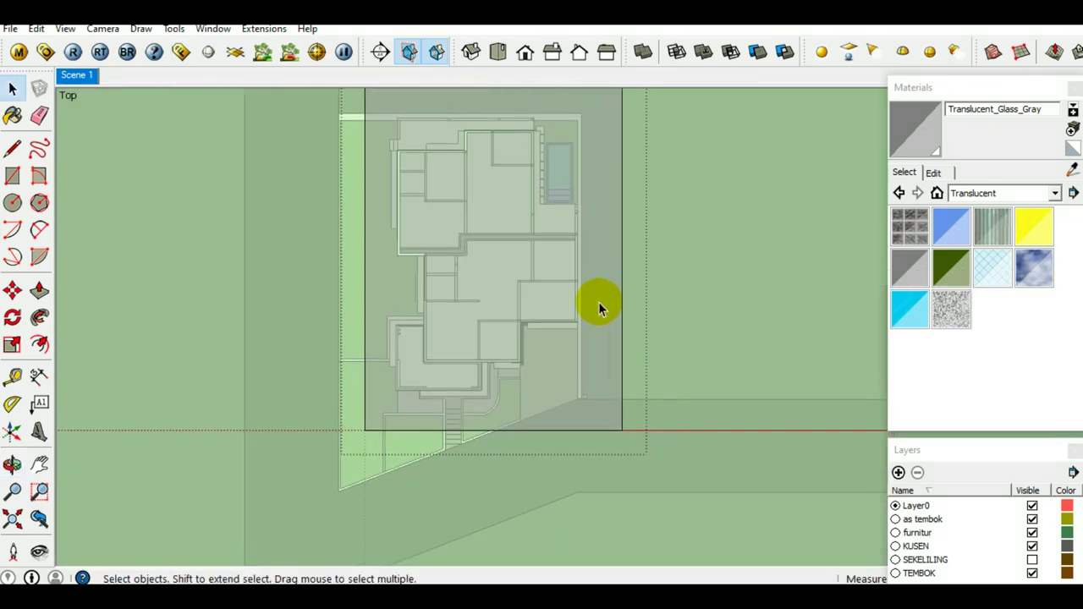
- Start the section line at the face's bottom edge and fix its first vertical segment
key("l")
scroll(571, 358, "up", 2)
scroll(570, 358, "up", 1)
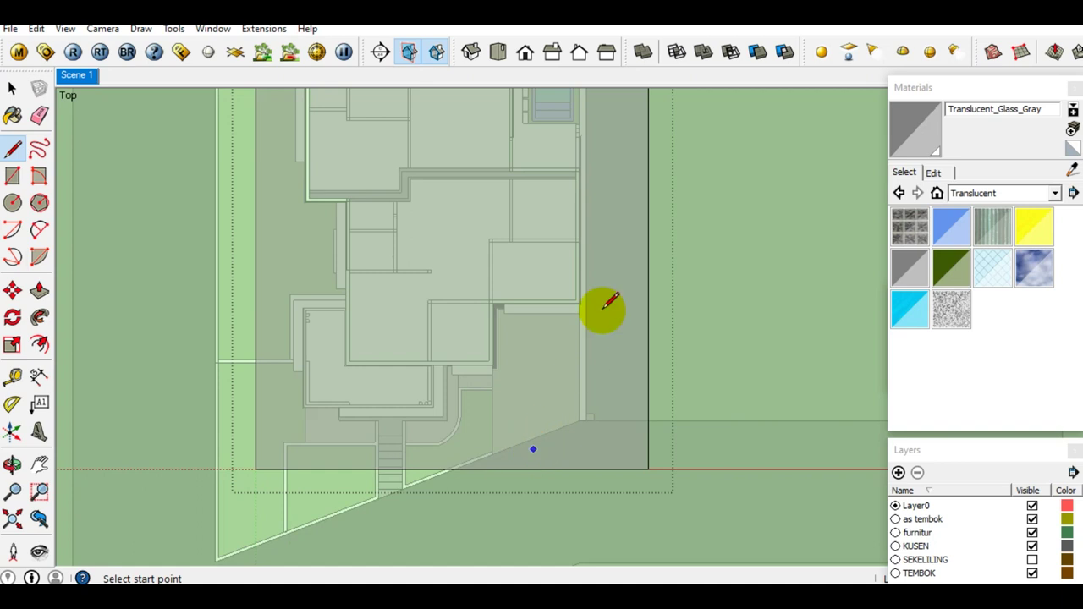
scroll(600, 302, "down", 1)
scroll(584, 326, "up", 2)
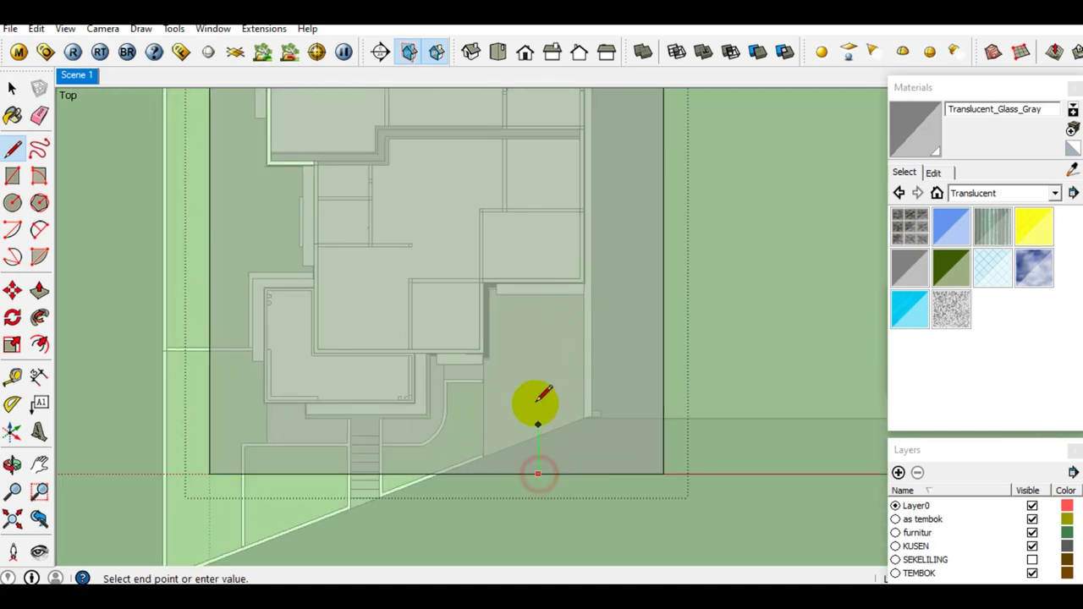
scroll(507, 305, "down", 1)
scroll(501, 271, "up", 1)
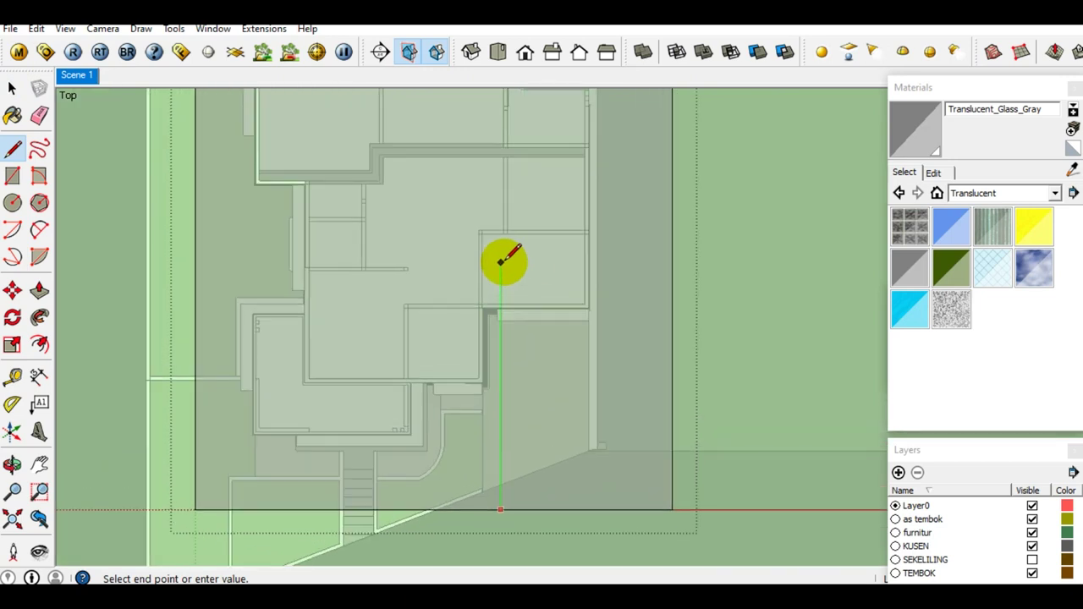
scroll(501, 258, "up", 1)
scroll(500, 257, "up", 1)
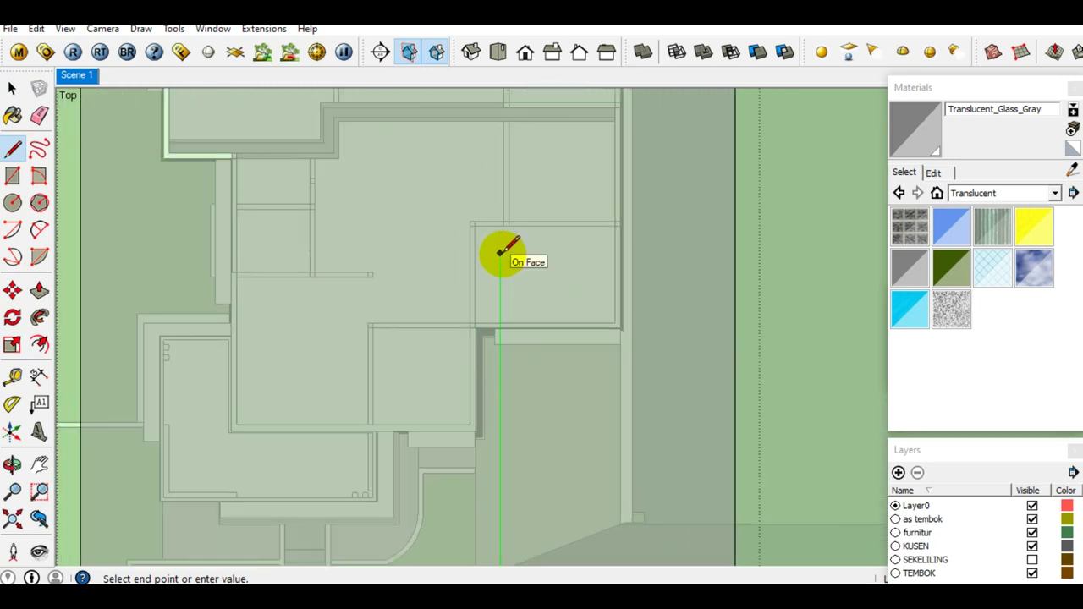
scroll(501, 244, "up", 2)
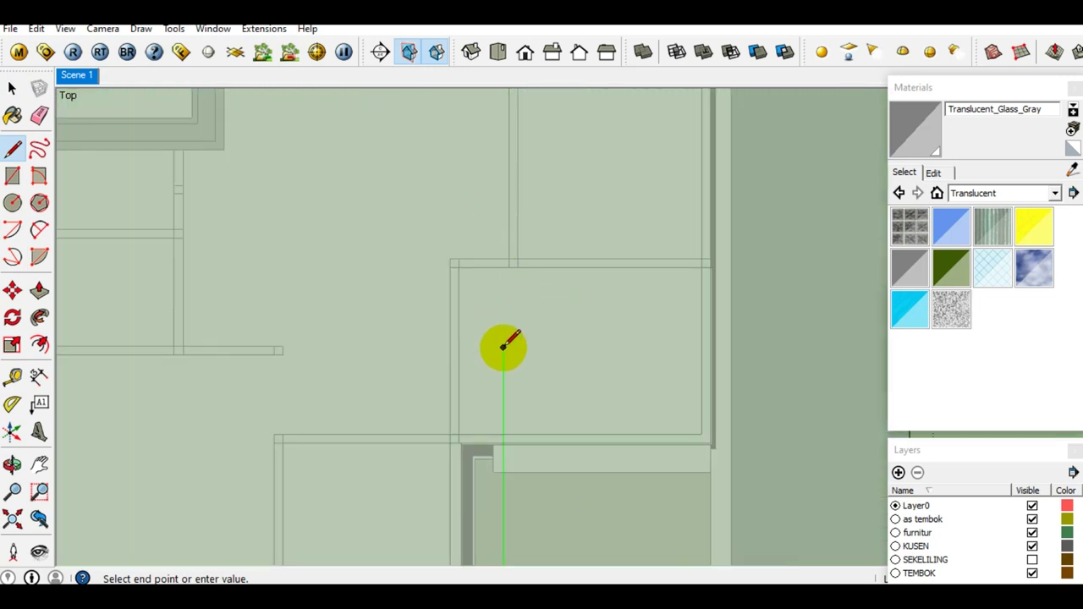
scroll(504, 343, "up", 1)
middle_click_drag(505, 212, 515, 339, "shift")
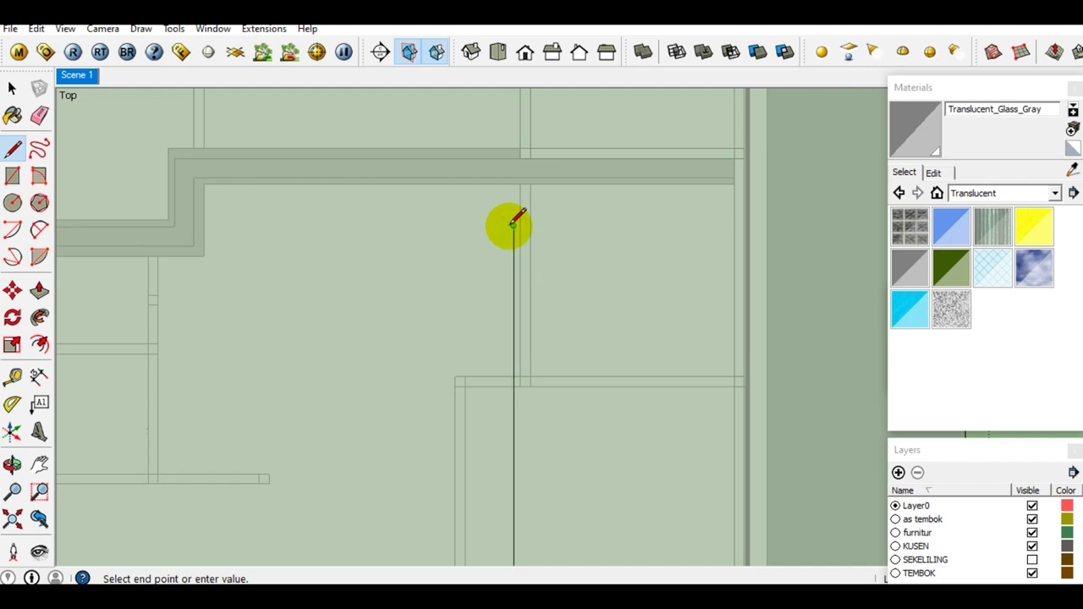
left_click(513, 225)
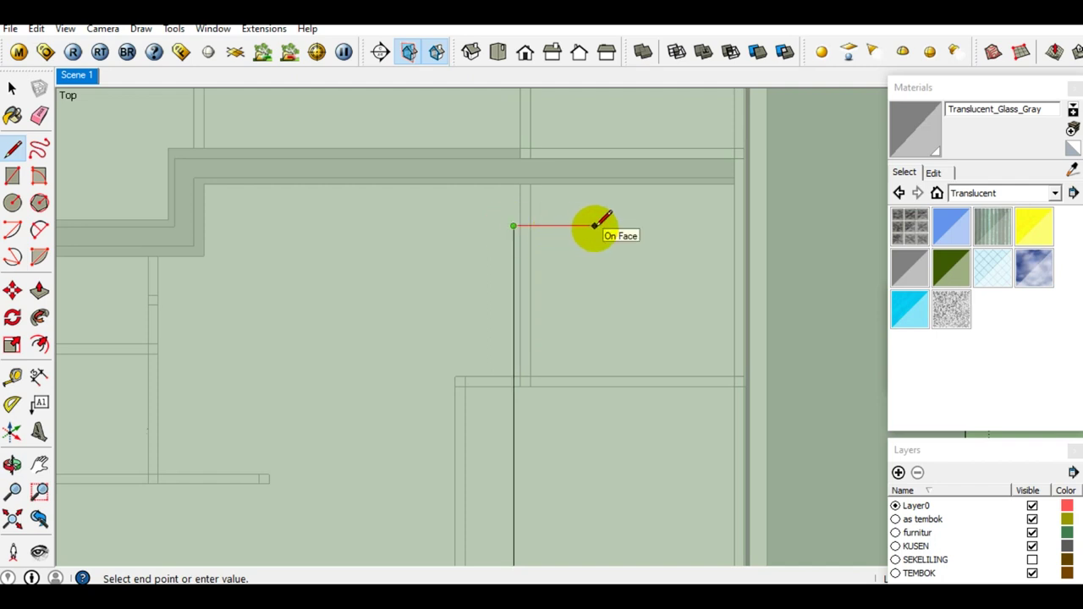
- Continue the stepped line through the rooms up to the face's top edge
scroll(623, 222, "down", 2)
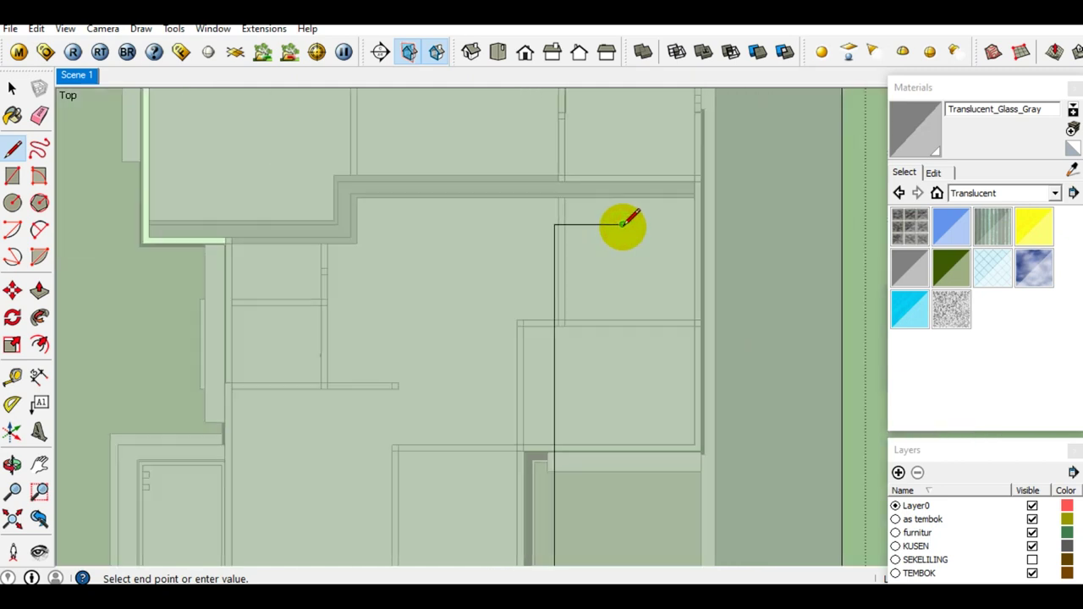
scroll(623, 222, "down", 2)
scroll(623, 222, "down", 2)
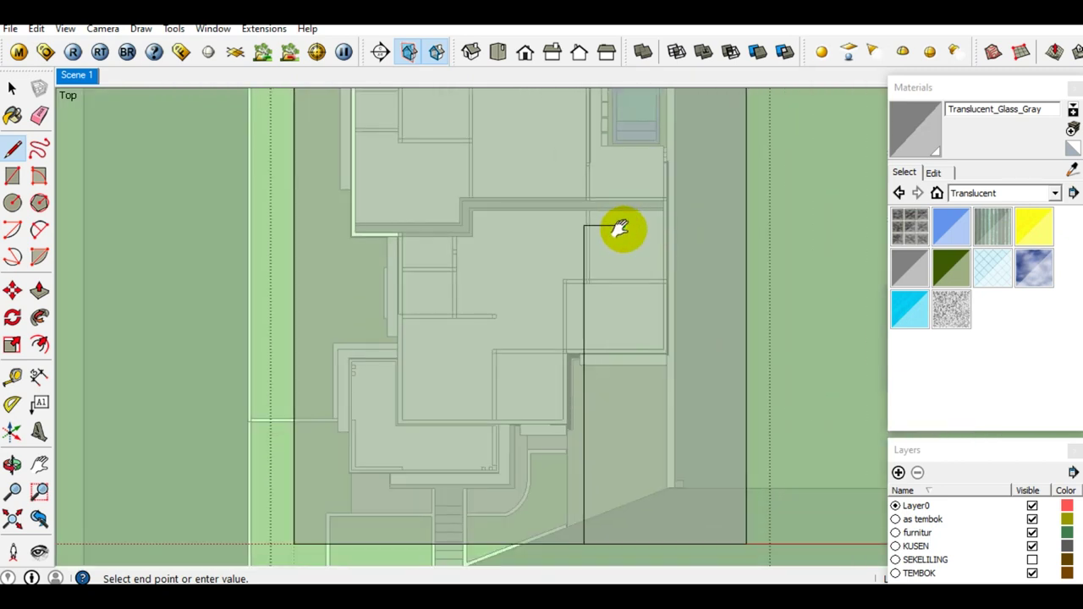
scroll(622, 227, "up", 2)
scroll(616, 283, "up", 2)
scroll(619, 278, "up", 2)
middle_click_drag(612, 237, 612, 322, "shift")
scroll(614, 203, "up", 2)
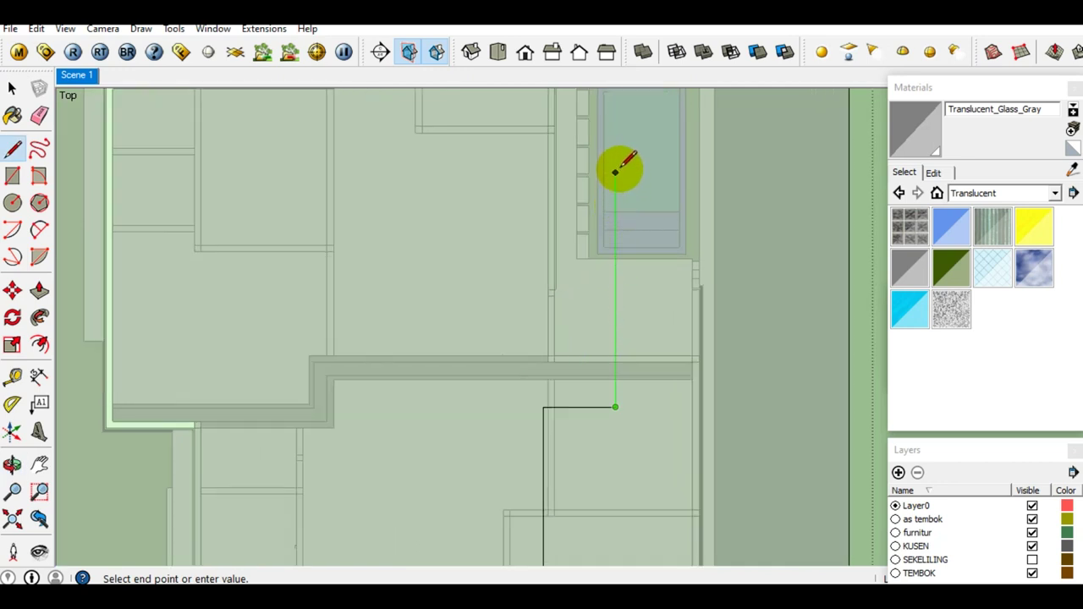
scroll(617, 159, "up", 1)
scroll(620, 157, "up", 1)
middle_click_drag(620, 157, 611, 225, "shift")
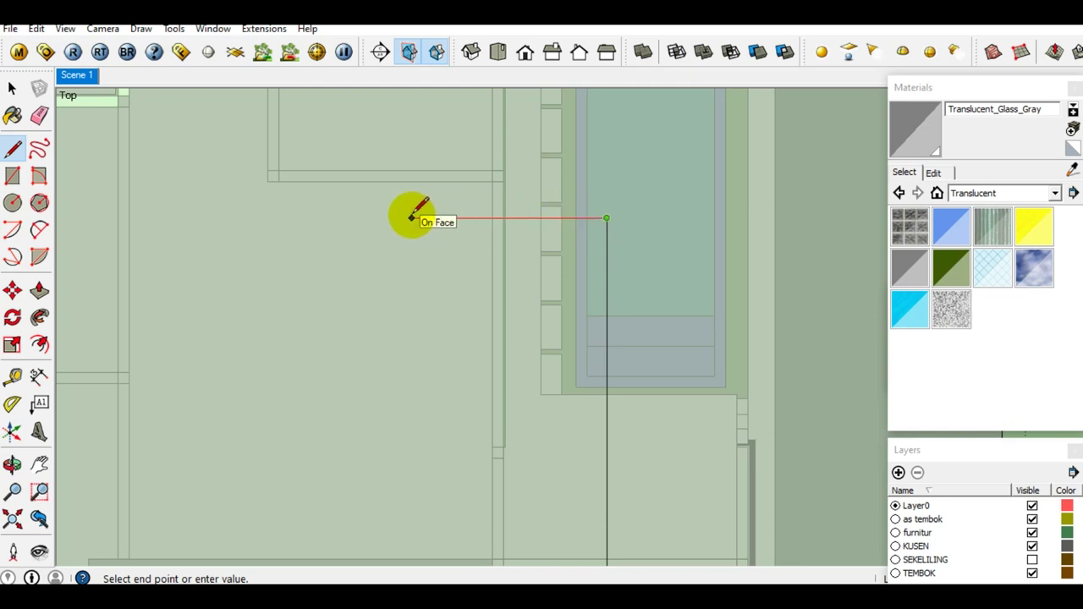
middle_click_drag(411, 217, 466, 250, "shift")
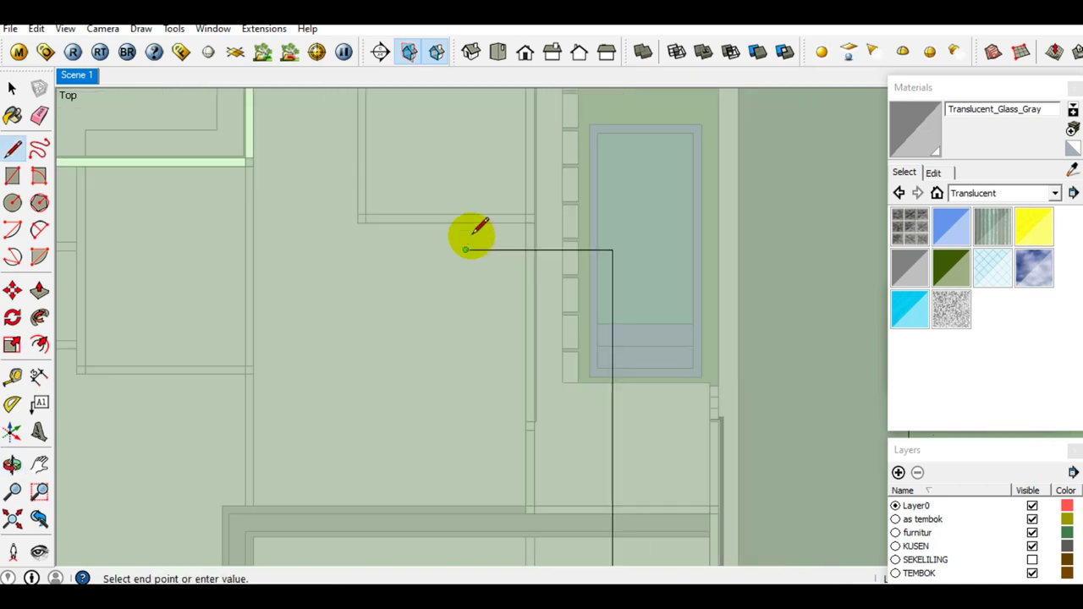
middle_click_drag(465, 184, 477, 234, "shift")
scroll(479, 187, "up", 1)
middle_click_drag(479, 186, 497, 345, "shift")
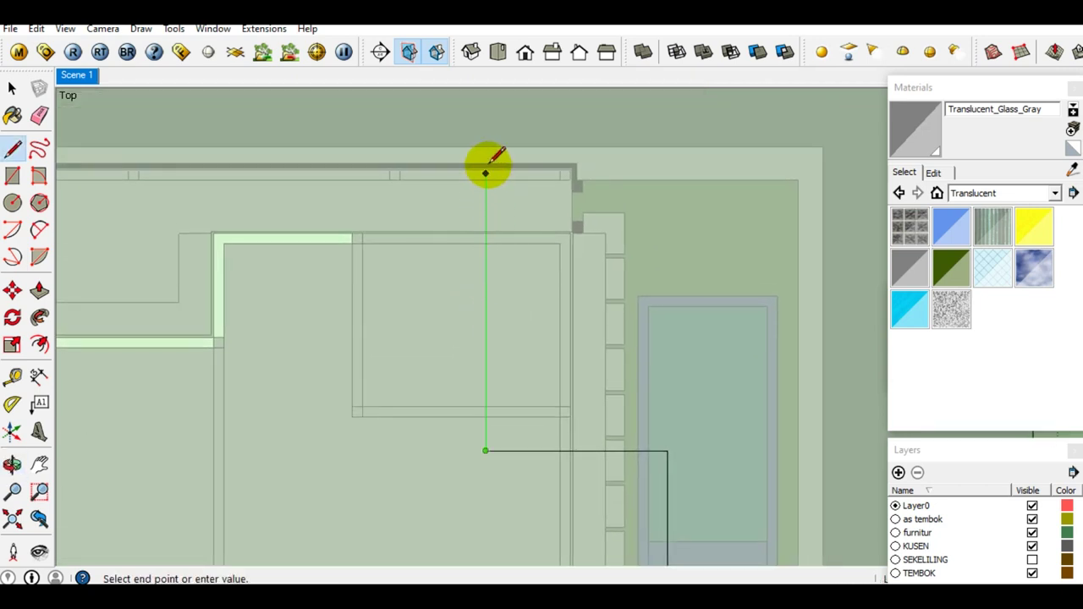
scroll(489, 165, "down", 2)
middle_click_drag(488, 167, 492, 173, "shift")
left_click(485, 159)
scroll(487, 148, "down", 2)
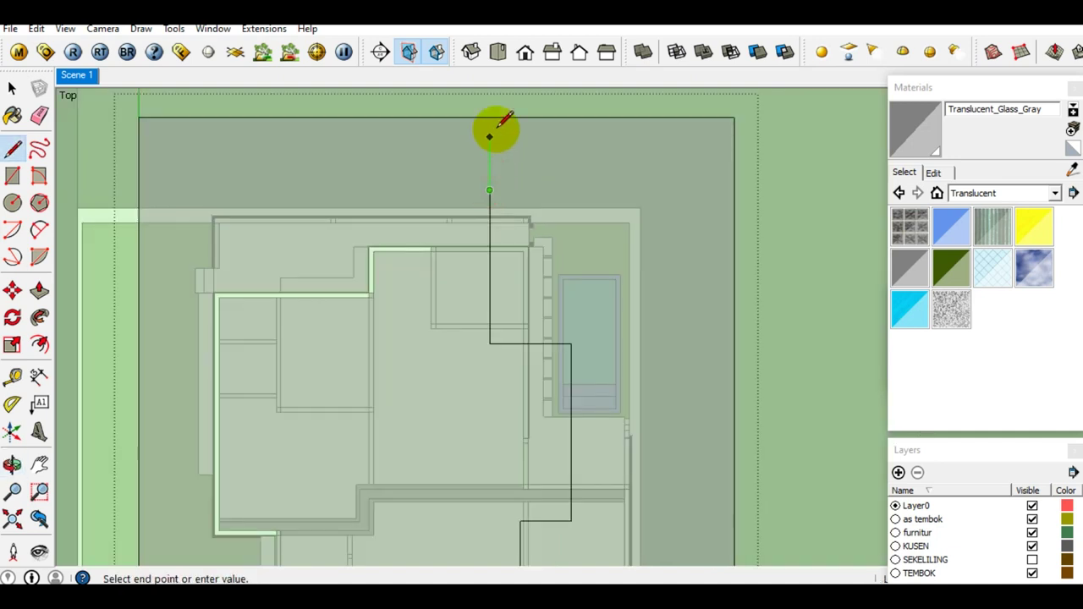
key("space")
scroll(491, 148, "down", 2)
scroll(499, 182, "down", 1)
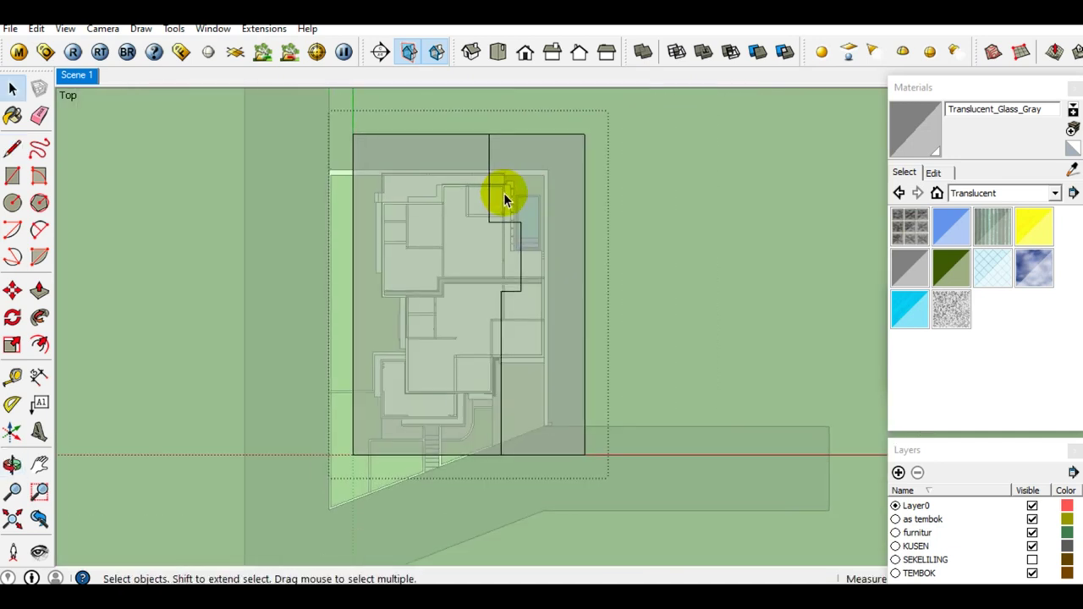
- Switch the camera from parallel to perspective and orbit from the top plan to a tilted 3D view
scroll(550, 349, "up", 2)
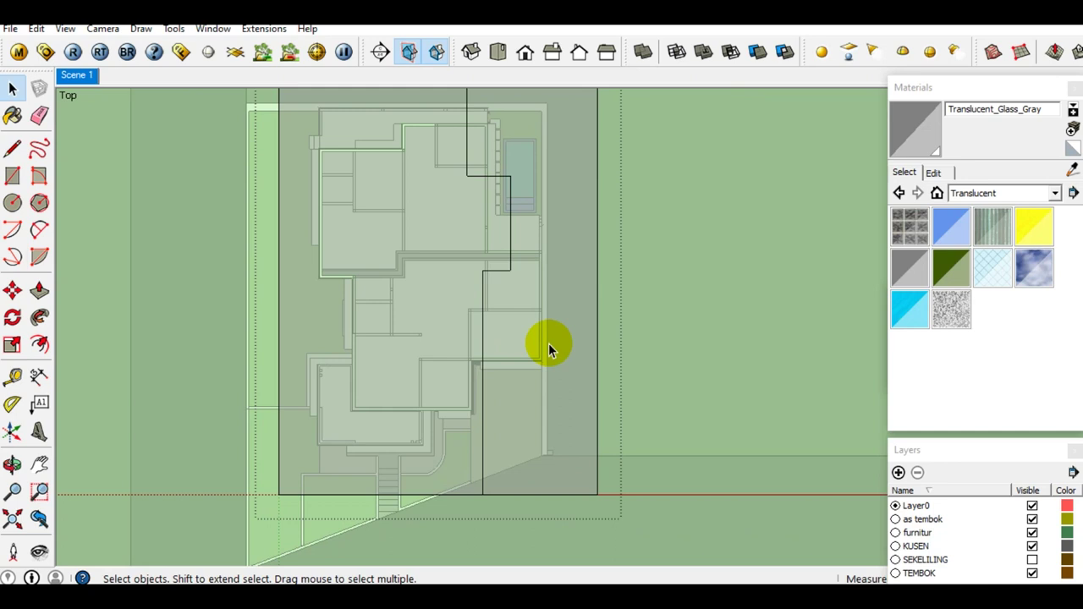
scroll(549, 343, "down", 1)
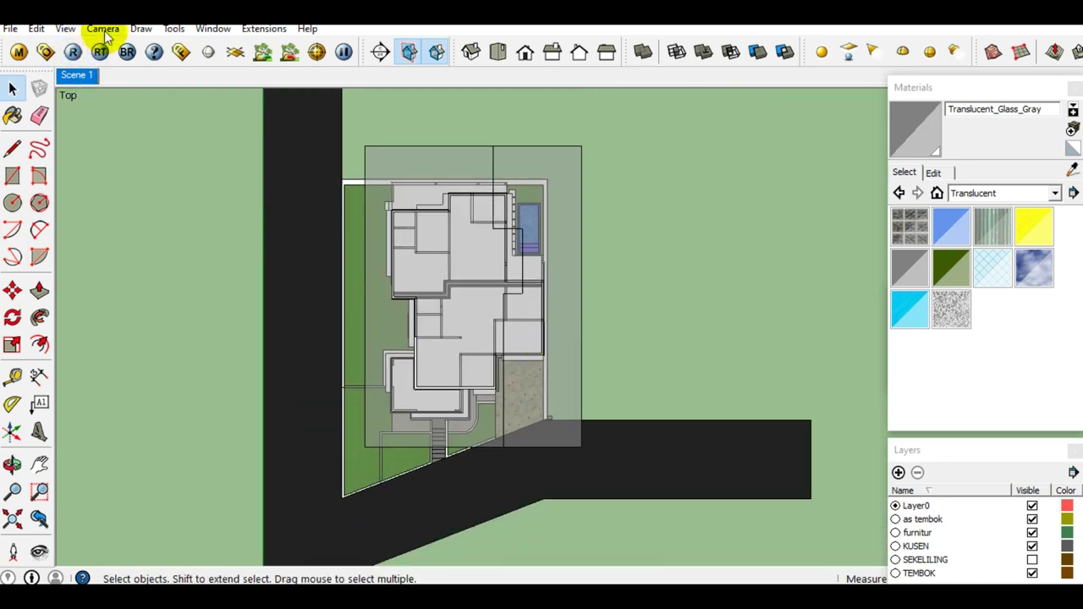
left_click(103, 30)
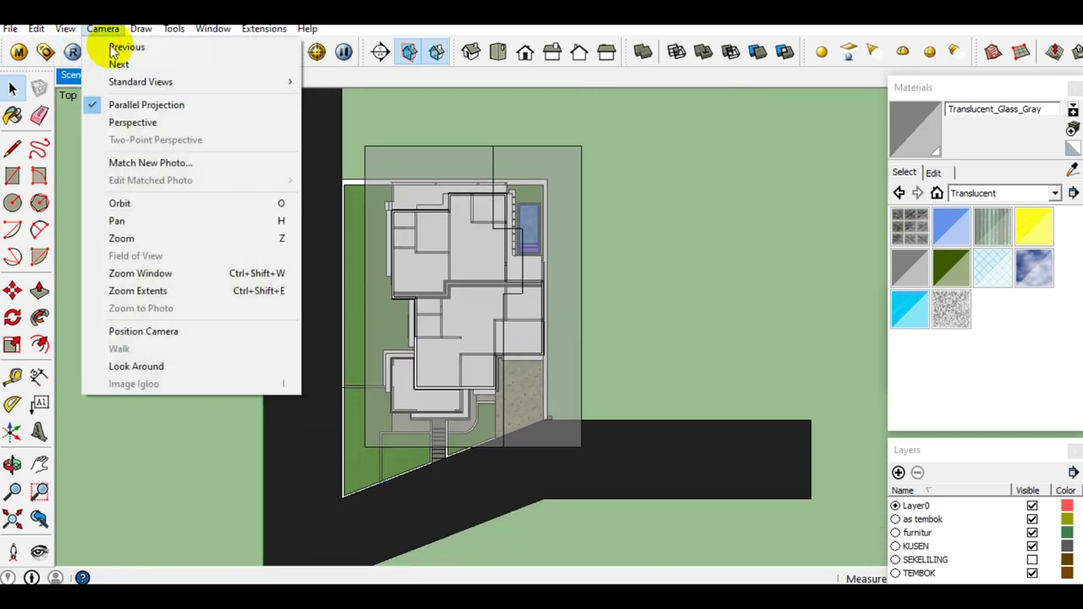
left_click(155, 126)
mouse_move(412, 240)
middle_mouse_down()
mouse_move(217, 108)
mouse_move(489, 267)
middle_mouse_up()
mouse_move(508, 307)
middle_mouse_down()
mouse_move(398, 230)
mouse_move(496, 241)
mouse_move(500, 283)
middle_mouse_up()
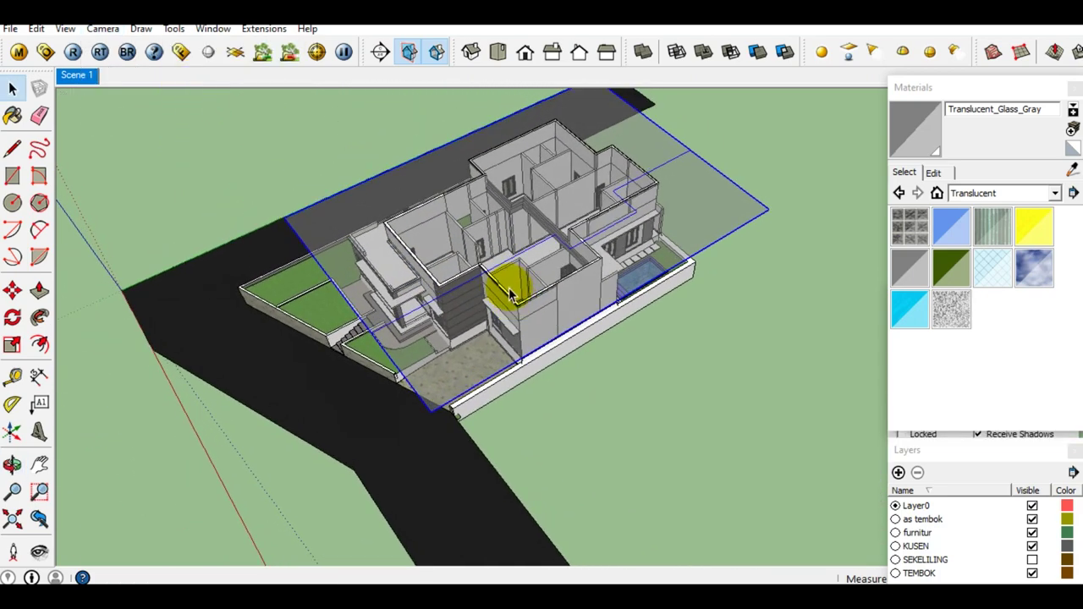
- Unhide all hidden geometry so both roofs reappear
left_click(36, 29)
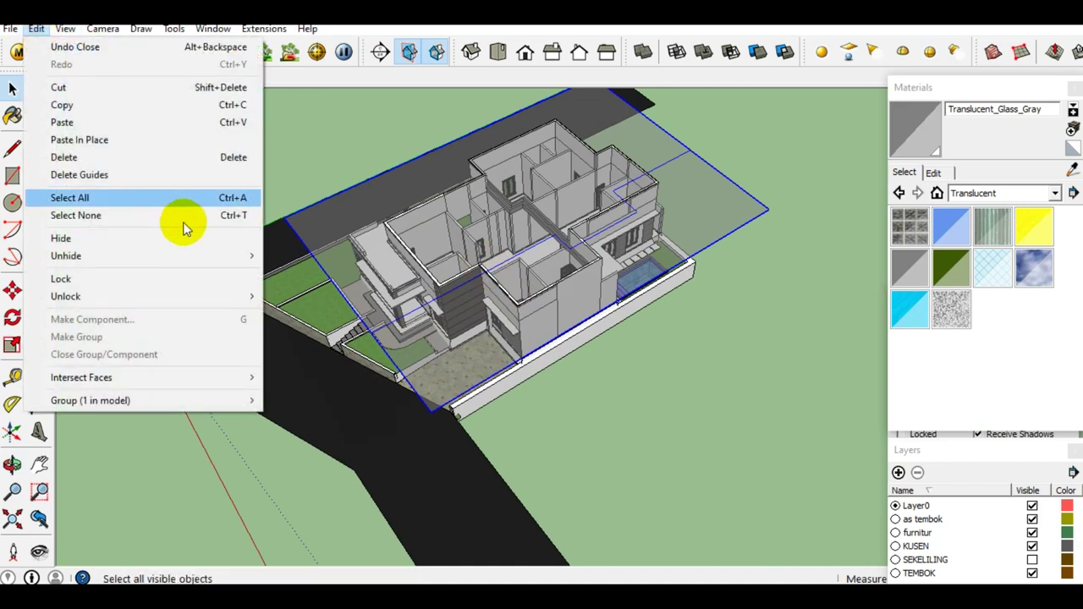
left_click(214, 258)
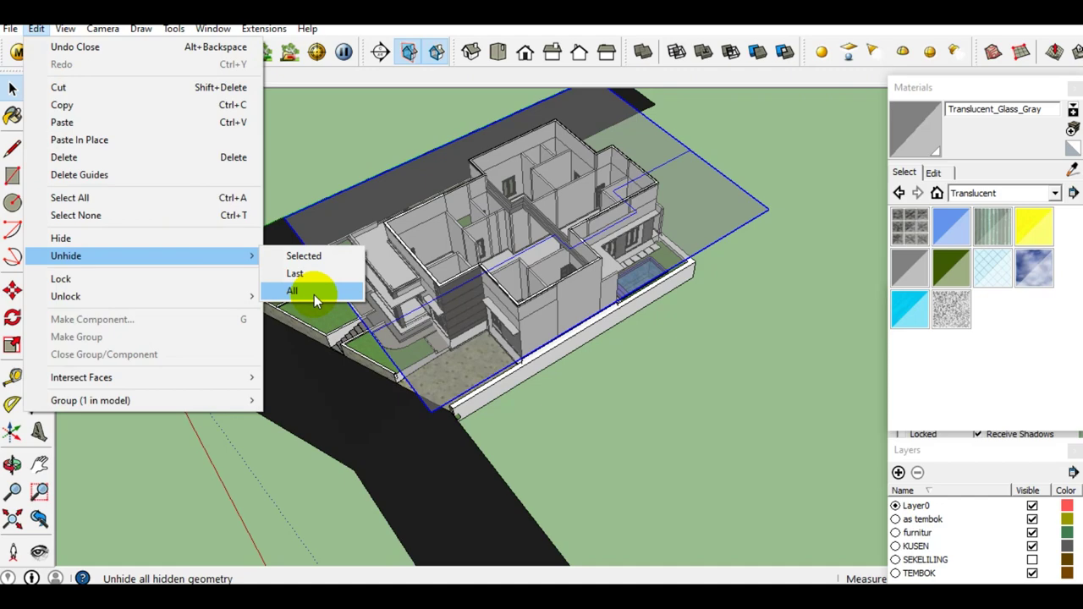
left_click(313, 292)
mouse_move(314, 285)
middle_mouse_down()
mouse_move(544, 283)
mouse_move(438, 249)
mouse_move(536, 285)
mouse_move(369, 315)
mouse_move(527, 302)
mouse_move(496, 338)
middle_mouse_up()
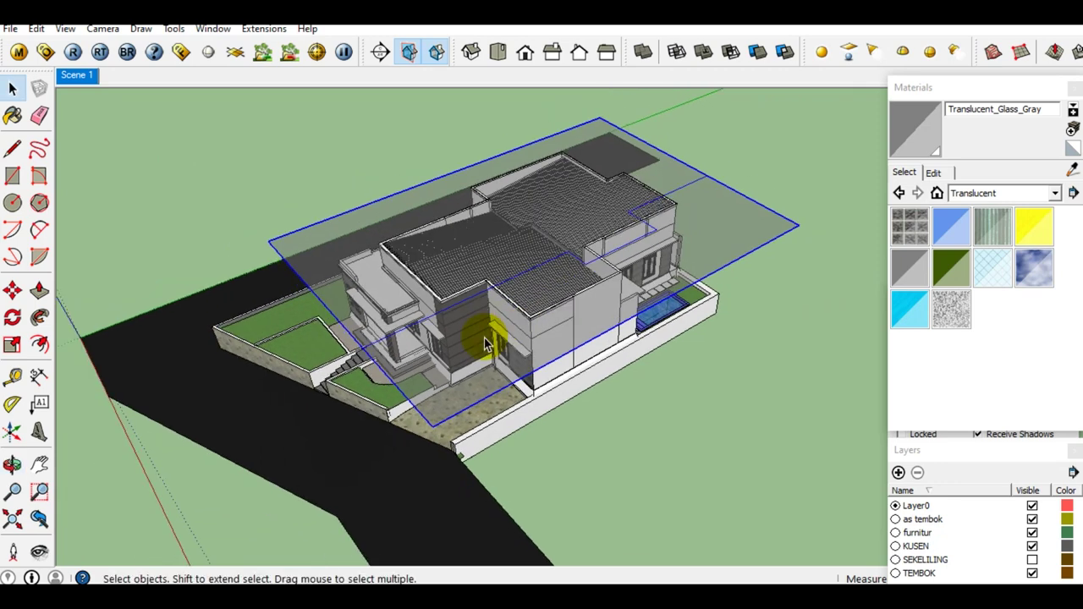
- Inside the plane group, push/pull the translucent face upward into a box
double_click(486, 341)
left_click(494, 342)
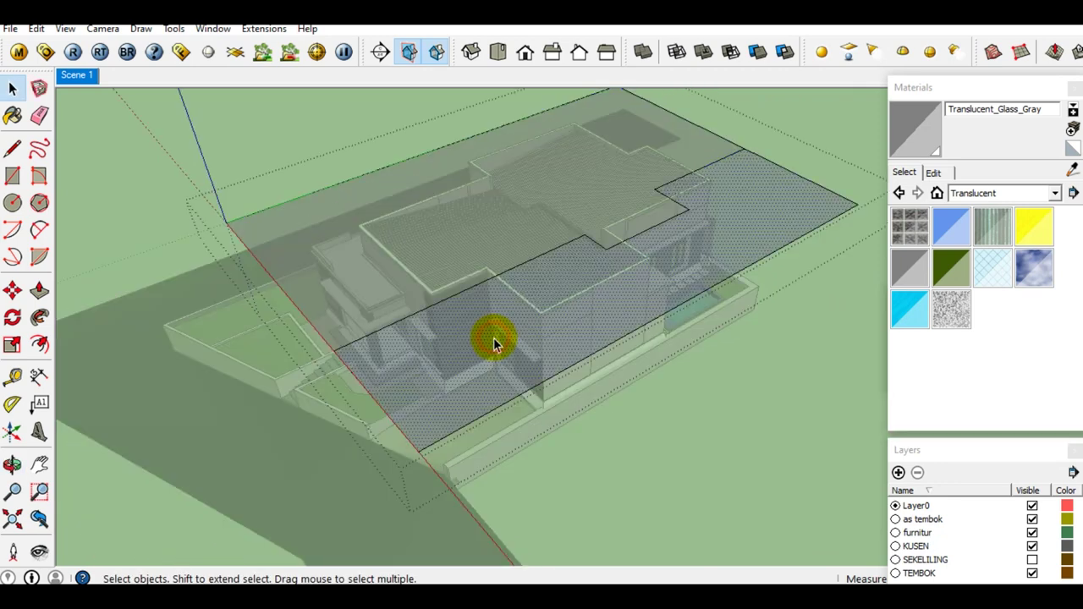
key("p")
left_click_drag(493, 338, 489, 296)
key("space")
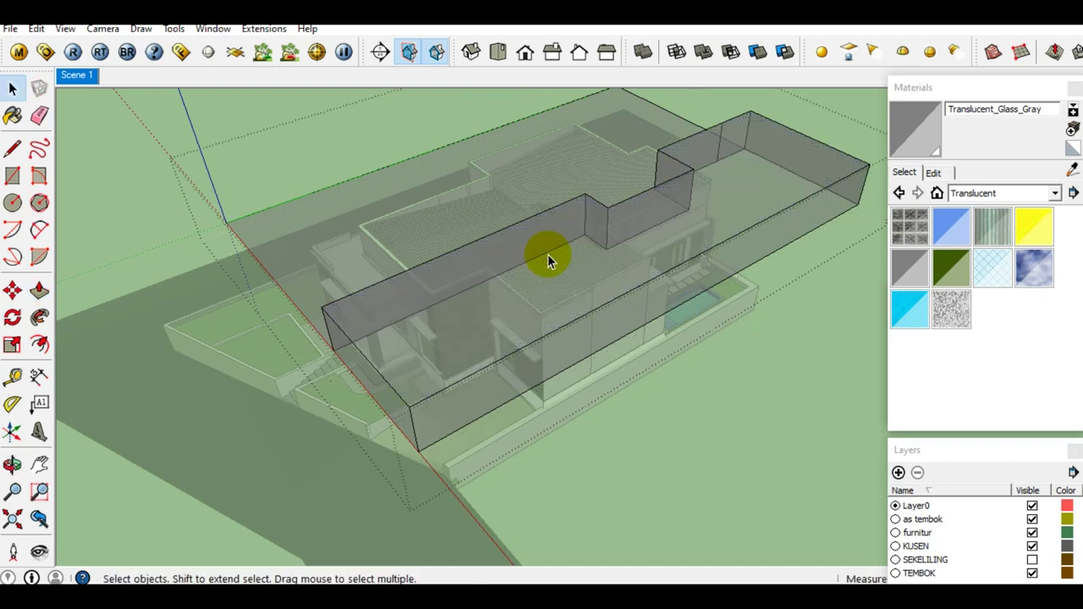
- Paint the whole extruded box with the white Color_000 material from the Colors set
triple_click(567, 270)
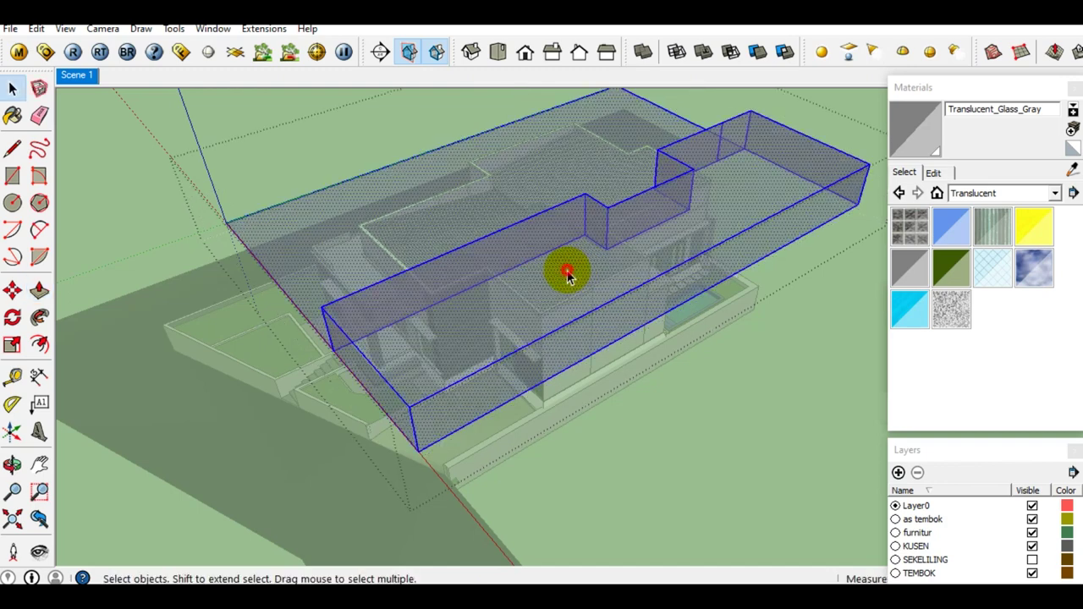
left_click(1053, 195)
scroll(1003, 254, "up", 3)
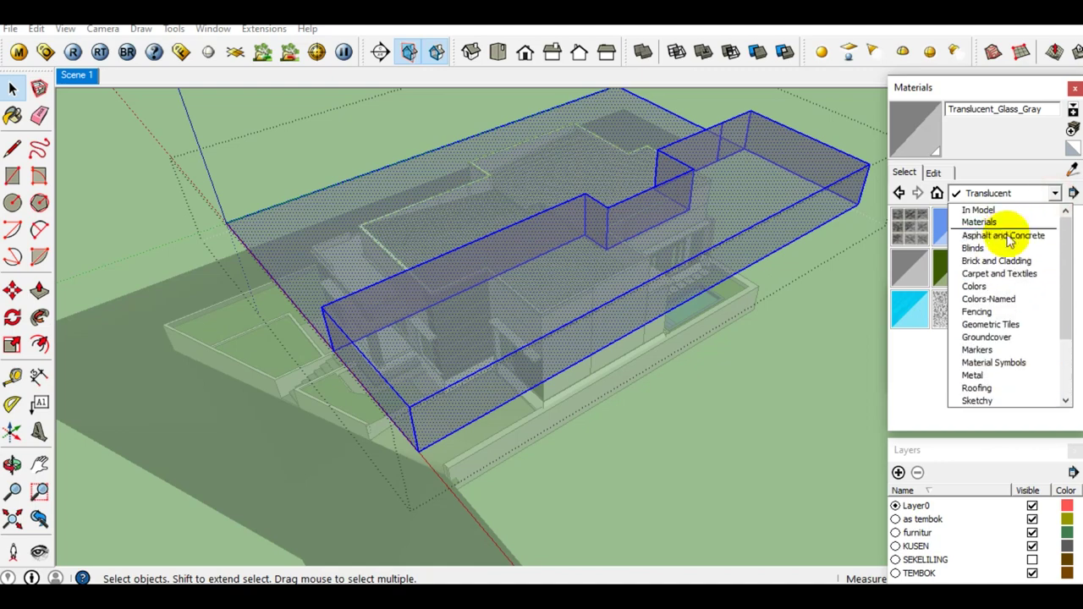
left_click(1001, 289)
left_click(911, 227)
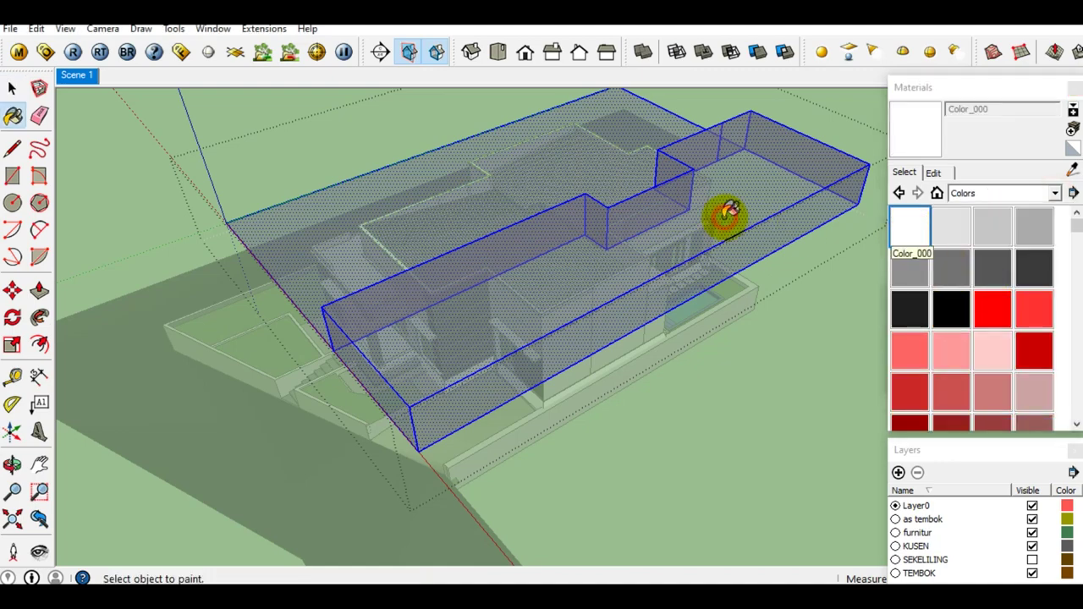
left_click(726, 214)
key("space")
mouse_move(658, 266)
middle_mouse_down()
mouse_move(368, 114)
mouse_move(406, 225)
mouse_move(589, 150)
mouse_move(566, 127)
mouse_move(561, 135)
middle_mouse_up()
key("p")
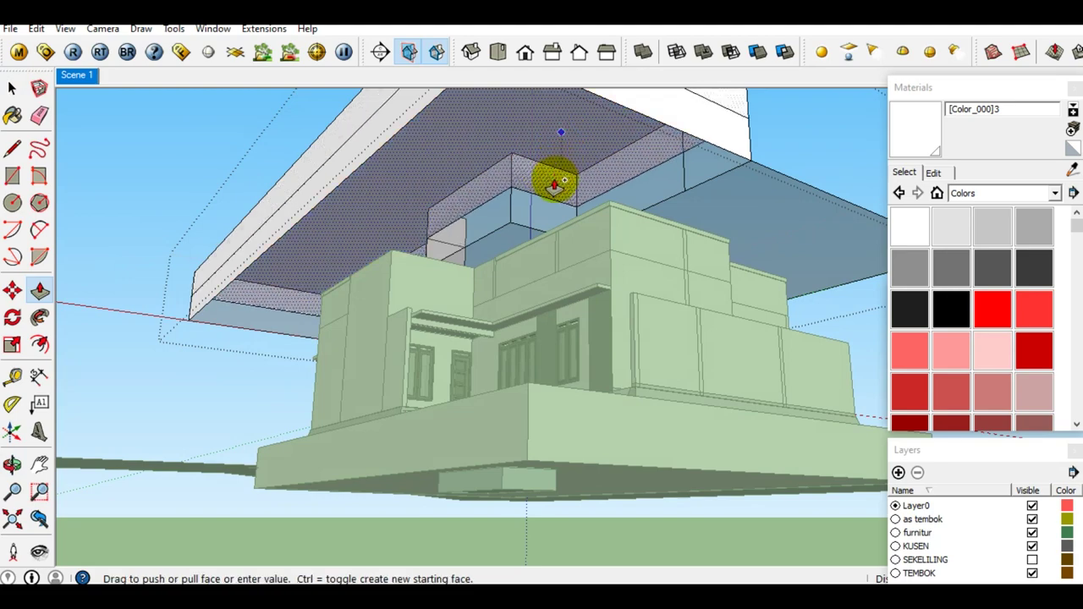
- Push the box's bottom face down past the house to below ground
left_click_drag(561, 150, 542, 449)
scroll(544, 435, "up", 2)
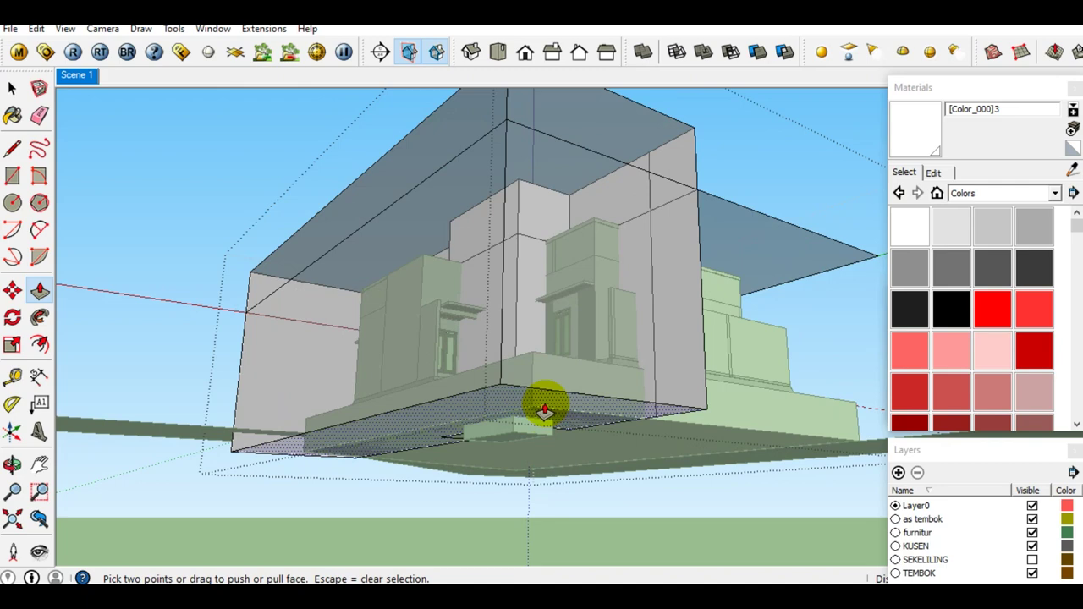
left_click_drag(544, 421, 544, 460)
mouse_move(454, 273)
middle_mouse_down()
mouse_move(488, 344)
mouse_move(441, 321)
middle_mouse_up()
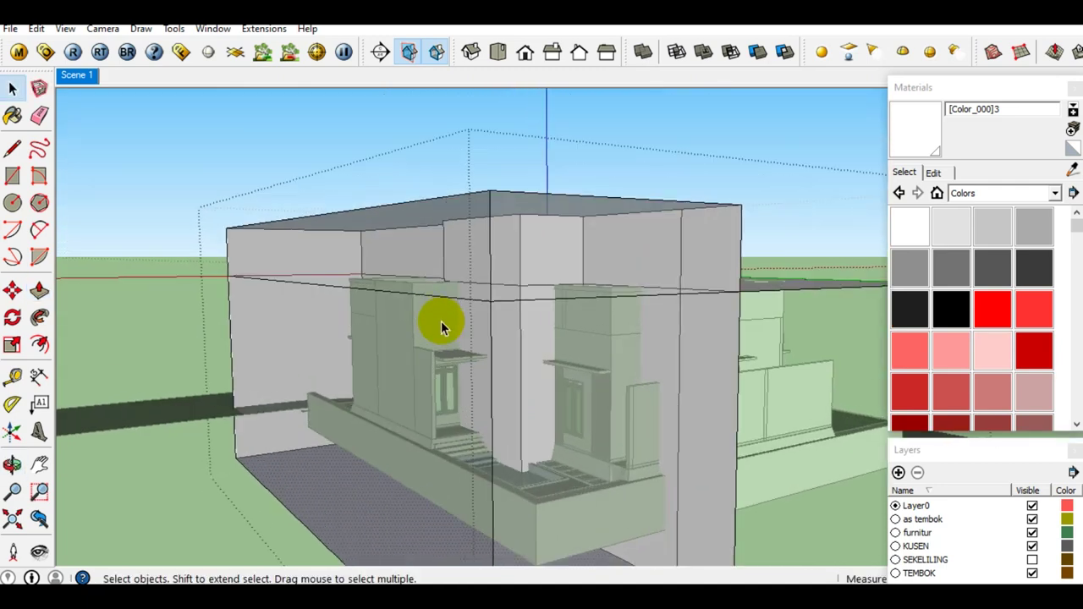
- Erase the stray edges on the box
key("e")
scroll(440, 321, "up", 2)
left_click_drag(443, 294, 573, 299)
mouse_move(573, 299)
middle_mouse_down()
mouse_move(411, 319)
mouse_move(404, 292)
mouse_move(689, 249)
mouse_move(561, 297)
middle_mouse_up()
key("space")
- Paint the box group opaque with the current white material
left_click(508, 319)
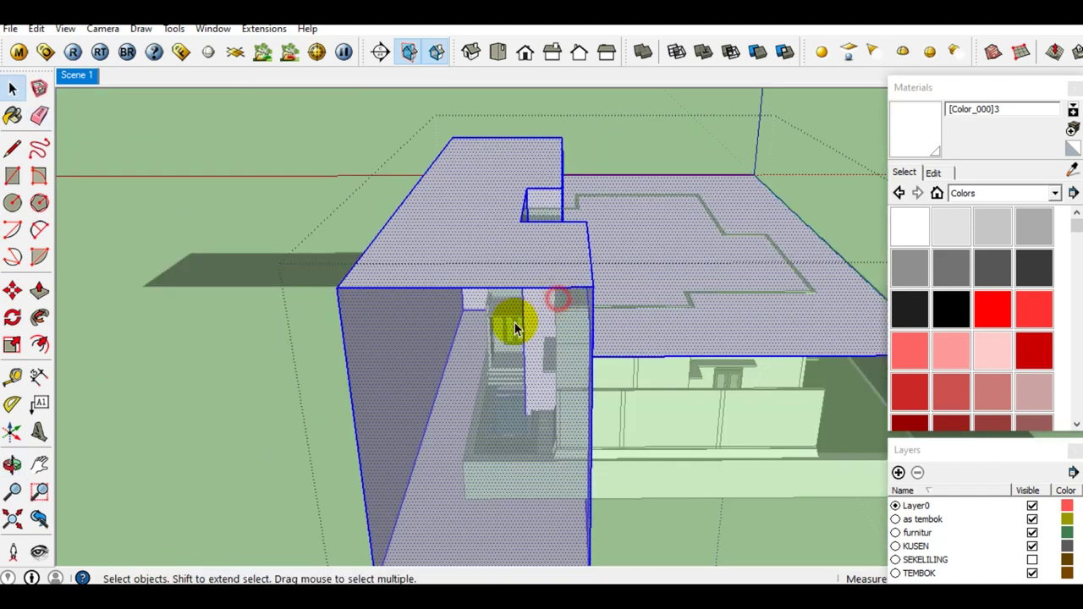
middle_click_drag(507, 319, 644, 260)
left_click(916, 131)
left_click(597, 286)
middle_click_drag(597, 286, 565, 352)
left_click(553, 308)
- Inspect the block from underneath and select the building group
mouse_move(553, 307)
middle_mouse_down()
mouse_move(633, 186)
mouse_move(543, 149)
mouse_move(556, 247)
middle_mouse_up()
mouse_move(559, 170)
middle_mouse_down()
mouse_move(527, 92)
mouse_move(338, 93)
mouse_move(321, 138)
mouse_move(449, 203)
mouse_move(451, 292)
mouse_move(425, 234)
mouse_move(478, 293)
mouse_move(462, 302)
mouse_move(459, 234)
mouse_move(460, 322)
mouse_move(472, 224)
mouse_move(460, 319)
mouse_move(500, 285)
mouse_move(291, 268)
mouse_move(463, 266)
mouse_move(458, 317)
mouse_move(500, 314)
mouse_move(677, 375)
middle_mouse_up()
scroll(450, 296, "up", 2)
key("e")
scroll(491, 274, "up", 2)
left_click(457, 317)
scroll(458, 317, "up", 1)
scroll(457, 317, "up", 1)
scroll(676, 375, "down", 2)
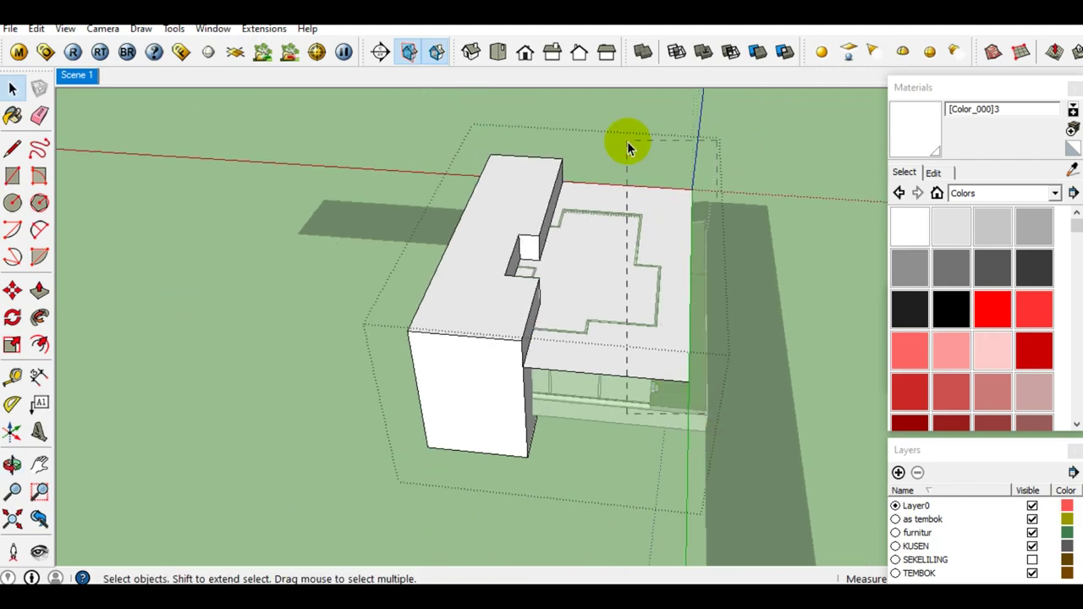
- Delete the box's top face to reveal the house inside
left_click(662, 222)
key("Delete")
middle_click_drag(517, 293, 433, 304)
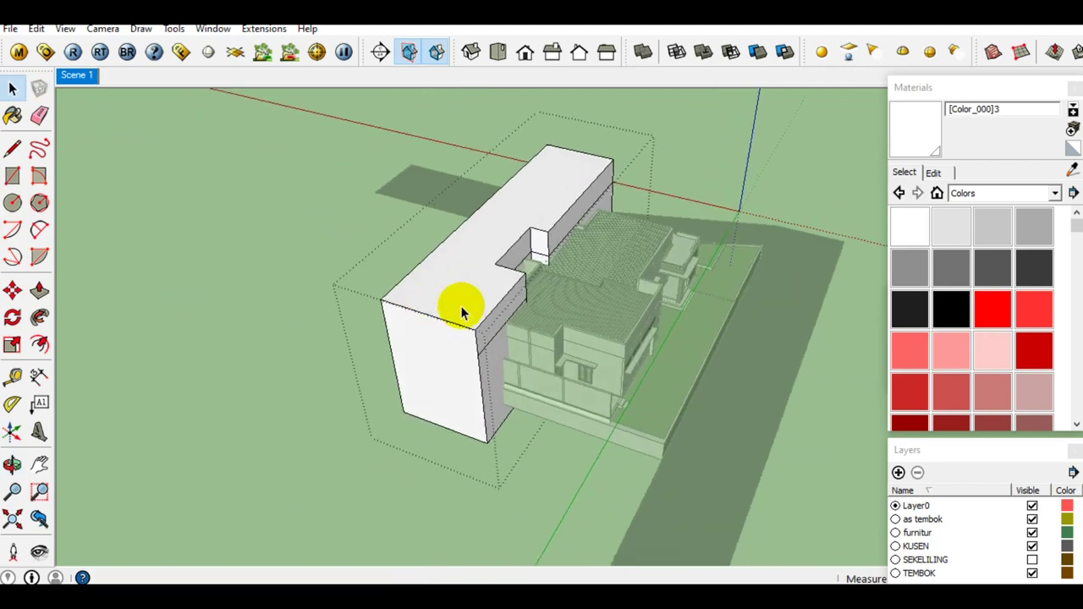
scroll(527, 285, "up", 2)
middle_click_drag(527, 285, 449, 270)
scroll(449, 270, "up", 2)
- Erase the stray edges on the white wall next to the ribbed roof
key("e")
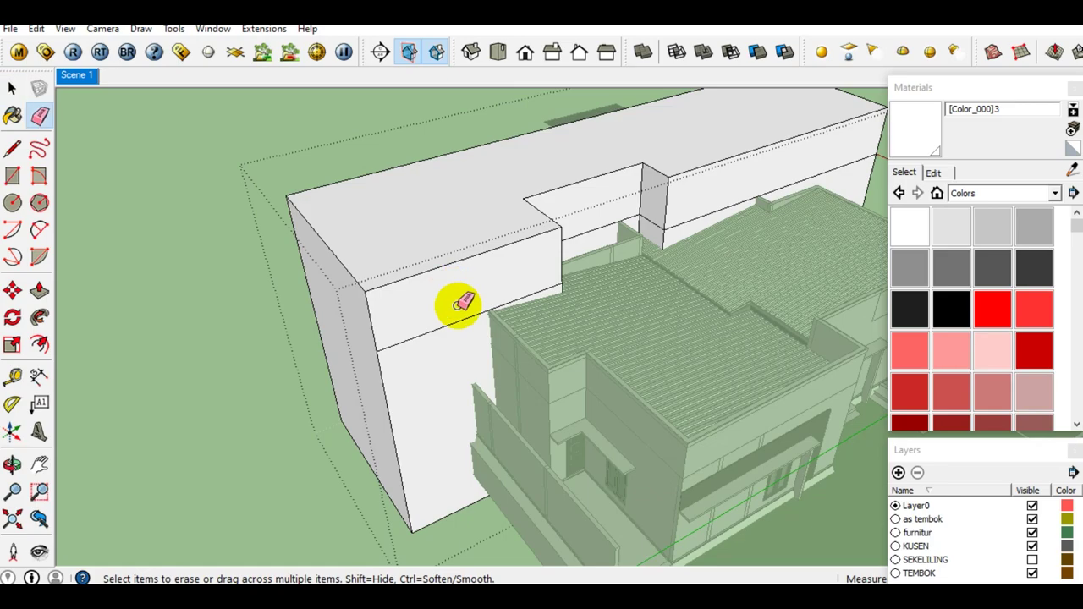
scroll(444, 291, "up", 1)
scroll(442, 330, "up", 1)
scroll(441, 330, "down", 1)
left_click(455, 328)
mouse_move(537, 296)
middle_mouse_down()
mouse_move(618, 247)
mouse_move(580, 249)
mouse_move(691, 299)
middle_mouse_up()
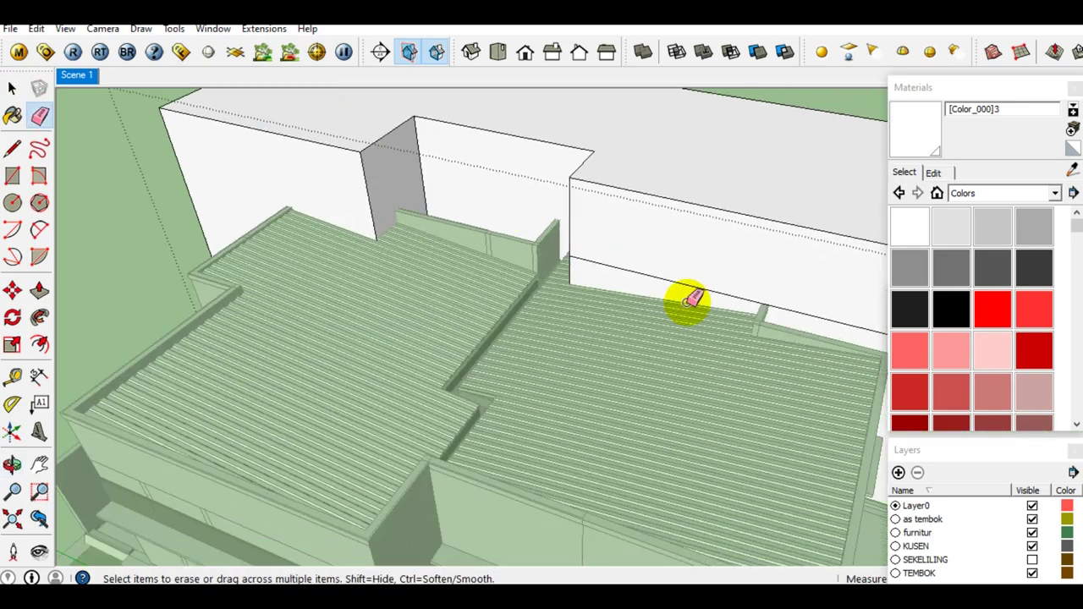
left_click(692, 298)
scroll(505, 217, "down", 5)
middle_click_drag(505, 218, 648, 244)
scroll(563, 206, "up", 3)
scroll(556, 201, "down", 3)
key("space")
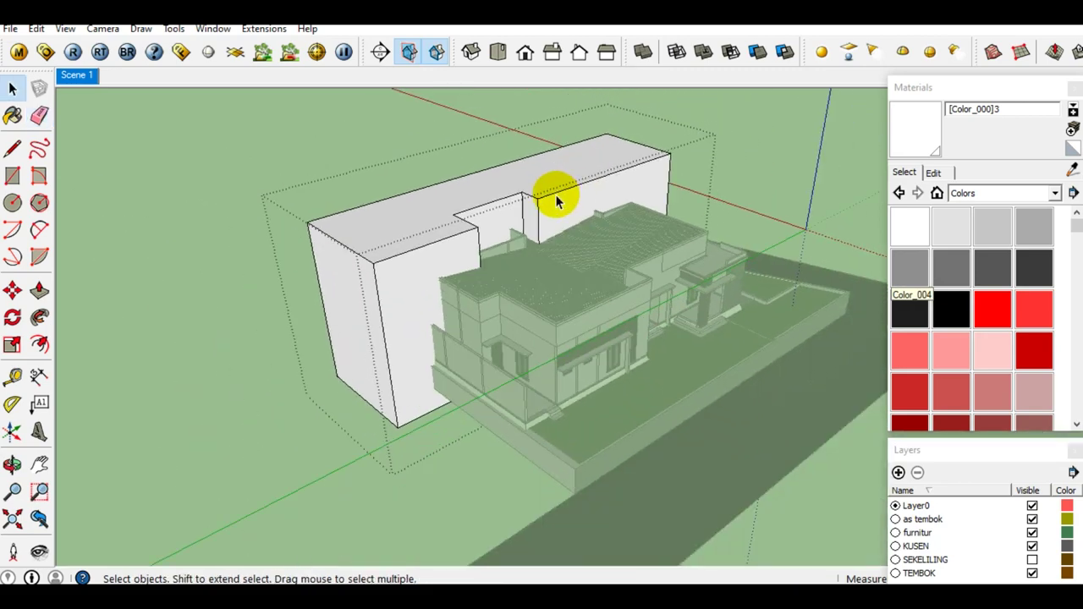
scroll(556, 203, "up", 1)
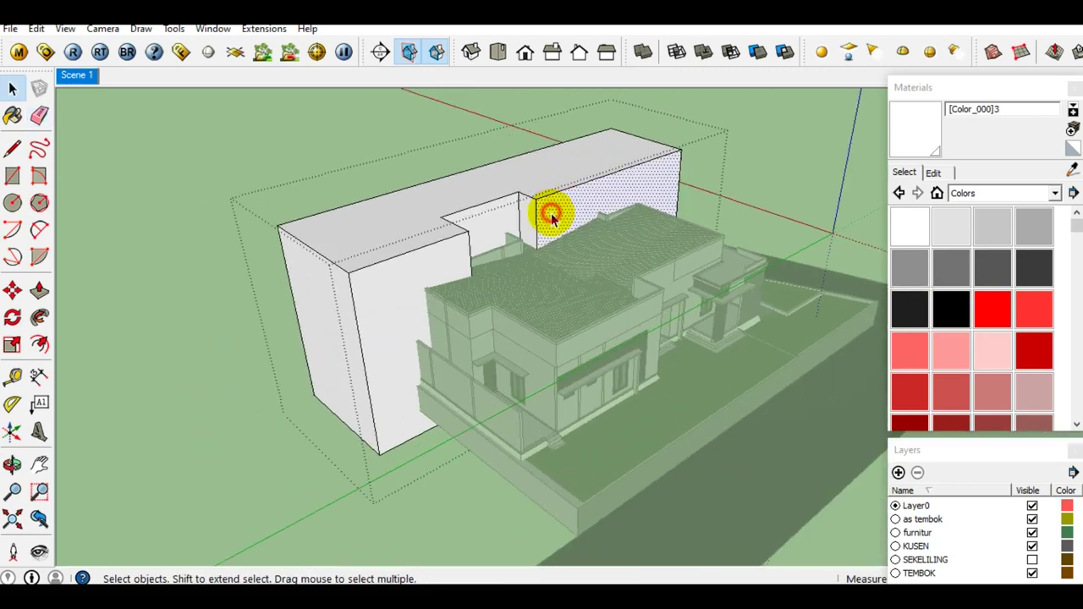
- Select the white wall group, leaving the left wall deselected
left_click(551, 212)
mouse_move(551, 212)
middle_mouse_down()
mouse_move(401, 237)
mouse_move(430, 234)
middle_mouse_up()
scroll(410, 235, "up", 2)
scroll(449, 222, "up", 2)
scroll(457, 222, "up", 1)
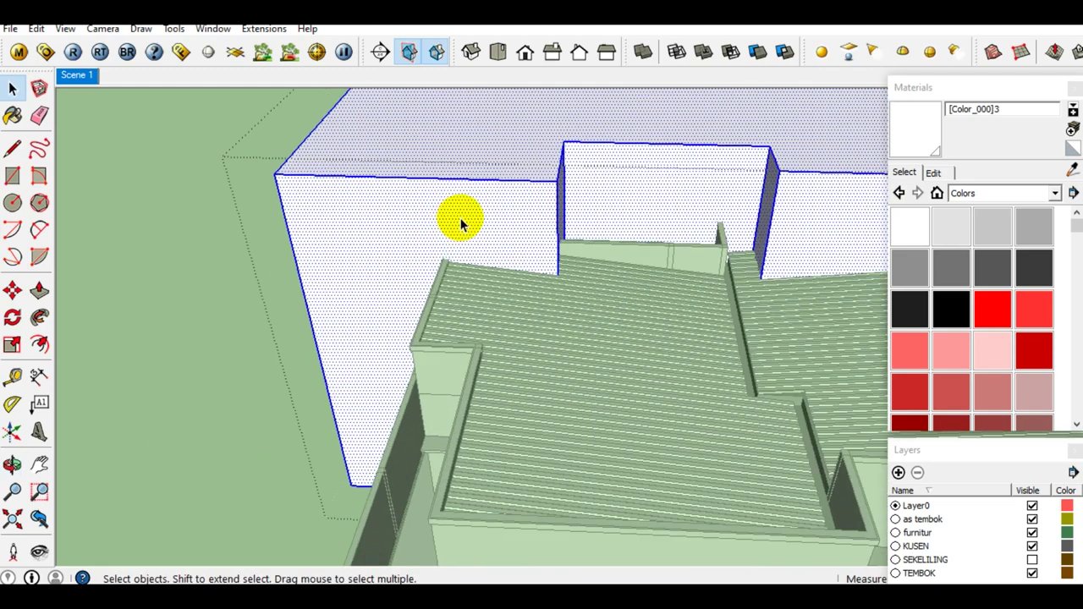
scroll(460, 222, "up", 1)
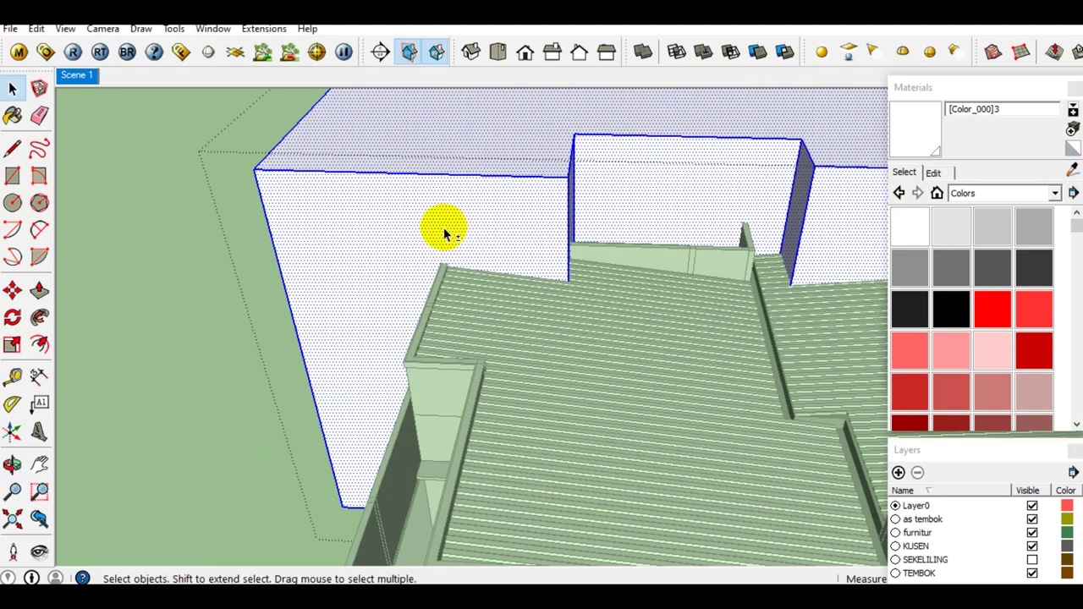
left_click(442, 225, "shift")
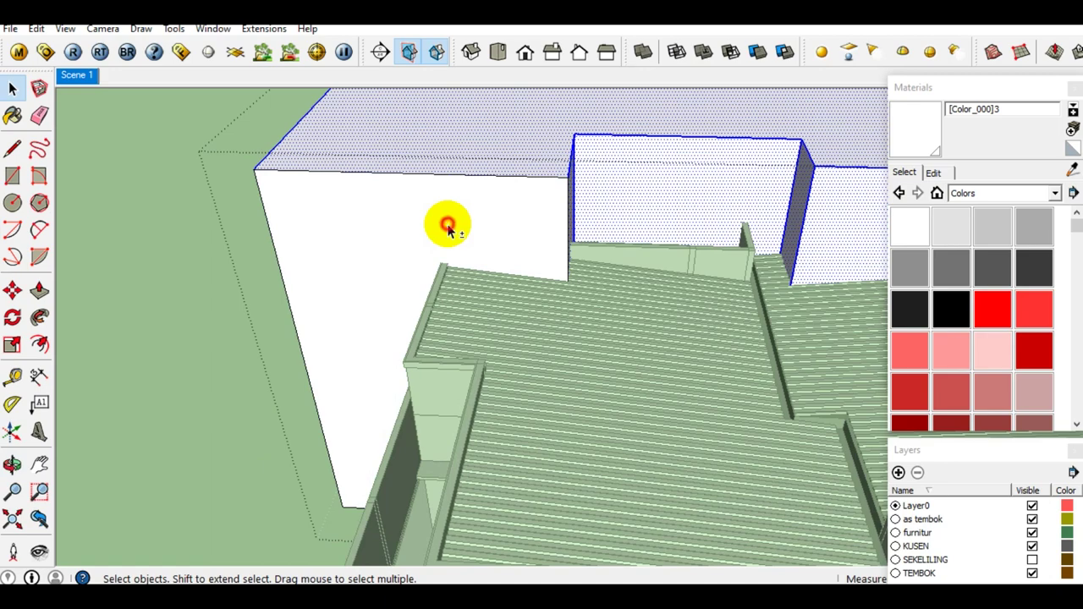
- View the zigzag cutting walls across the roof and select all their connected faces
mouse_move(570, 229)
middle_mouse_down()
mouse_move(510, 217)
mouse_move(640, 214)
mouse_move(603, 218)
middle_mouse_up()
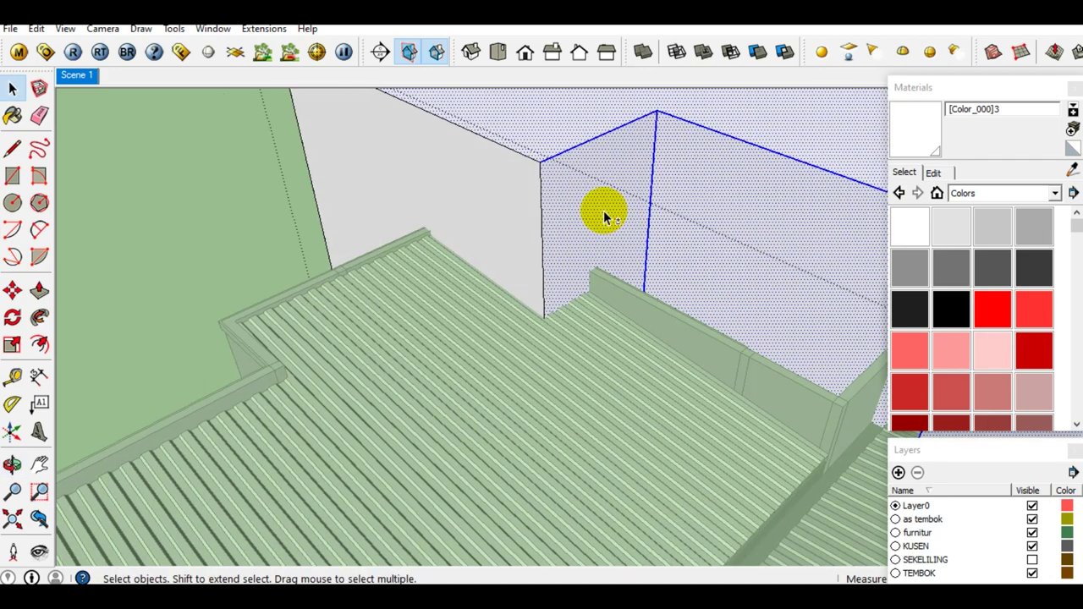
scroll(604, 203, "down", 3)
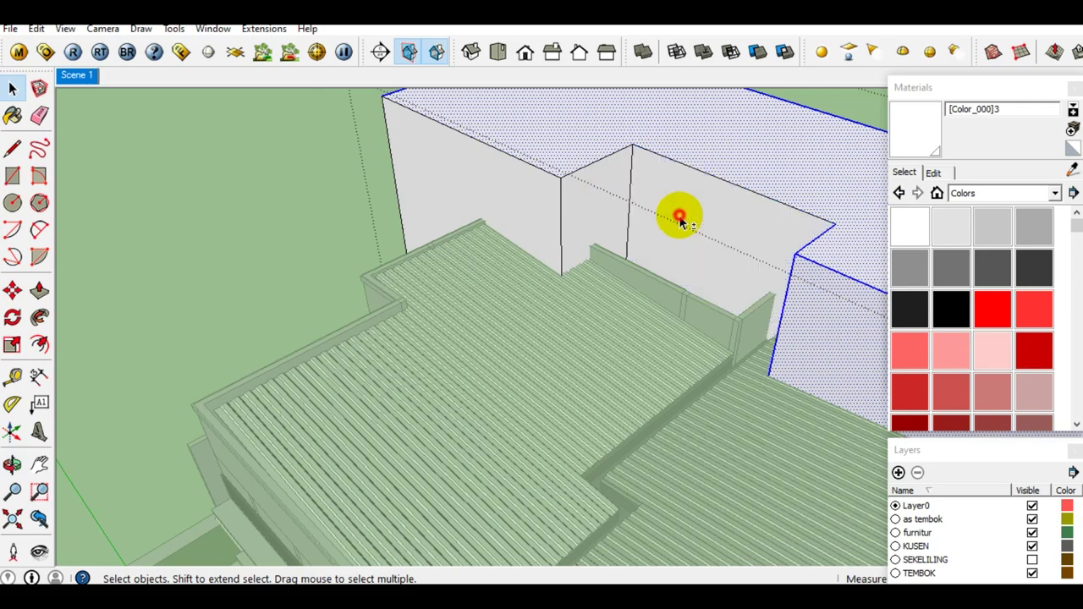
scroll(682, 217, "down", 2)
mouse_move(737, 266)
middle_mouse_down()
mouse_move(527, 225)
mouse_move(882, 279)
middle_mouse_up()
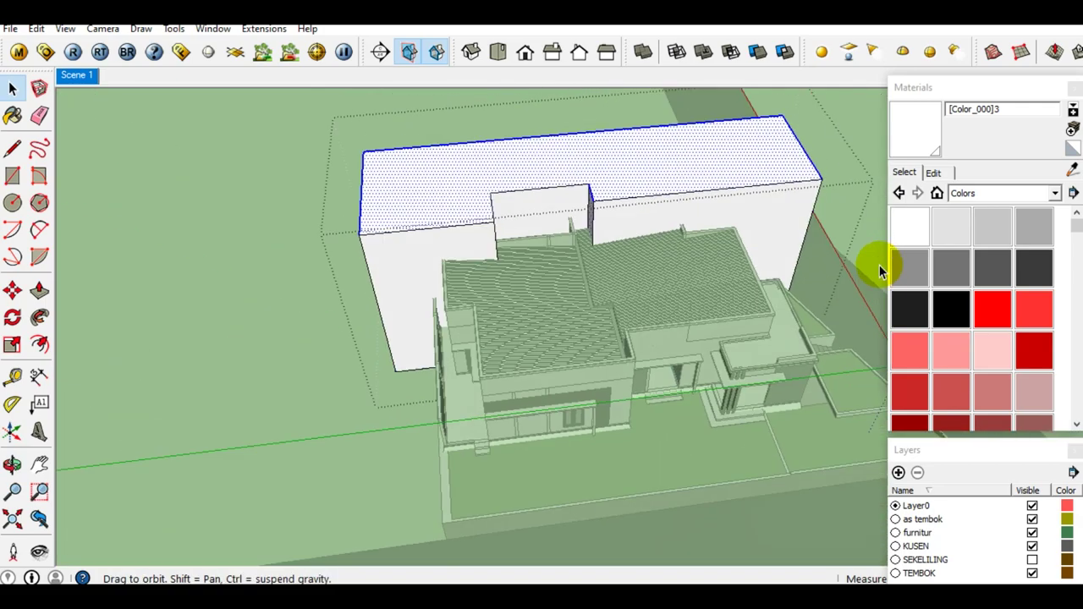
scroll(592, 214, "up", 3)
scroll(593, 214, "up", 2)
scroll(545, 232, "up", 2)
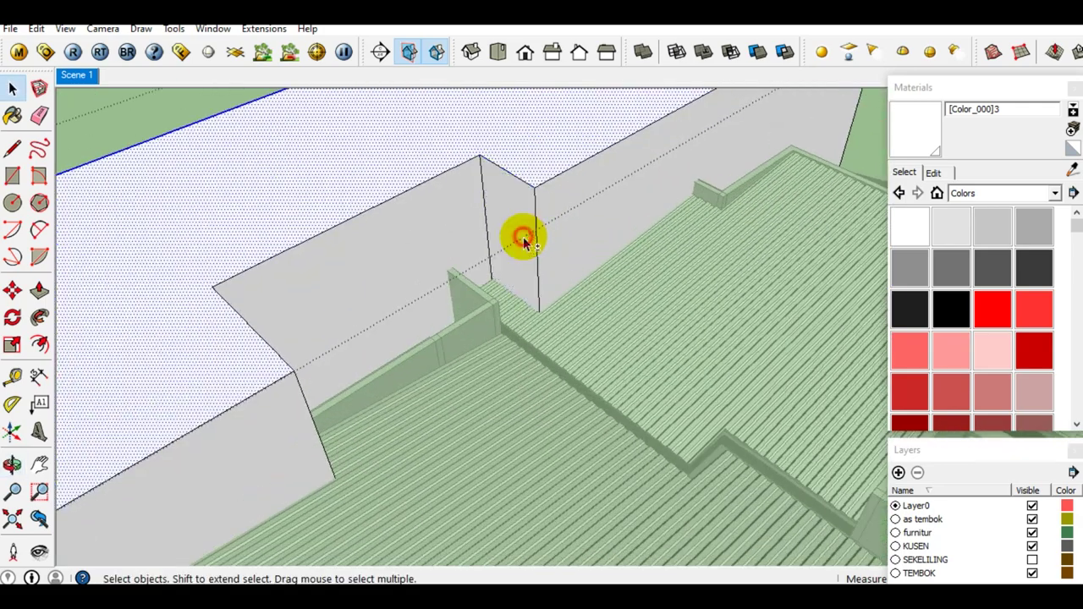
scroll(523, 244, "down", 2)
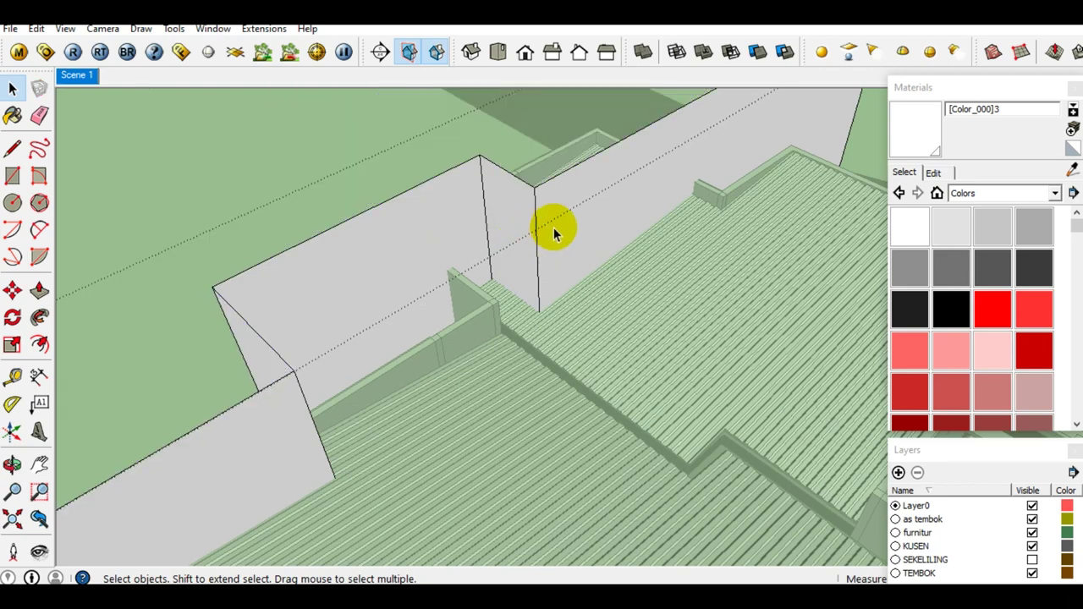
scroll(636, 182, "down", 2)
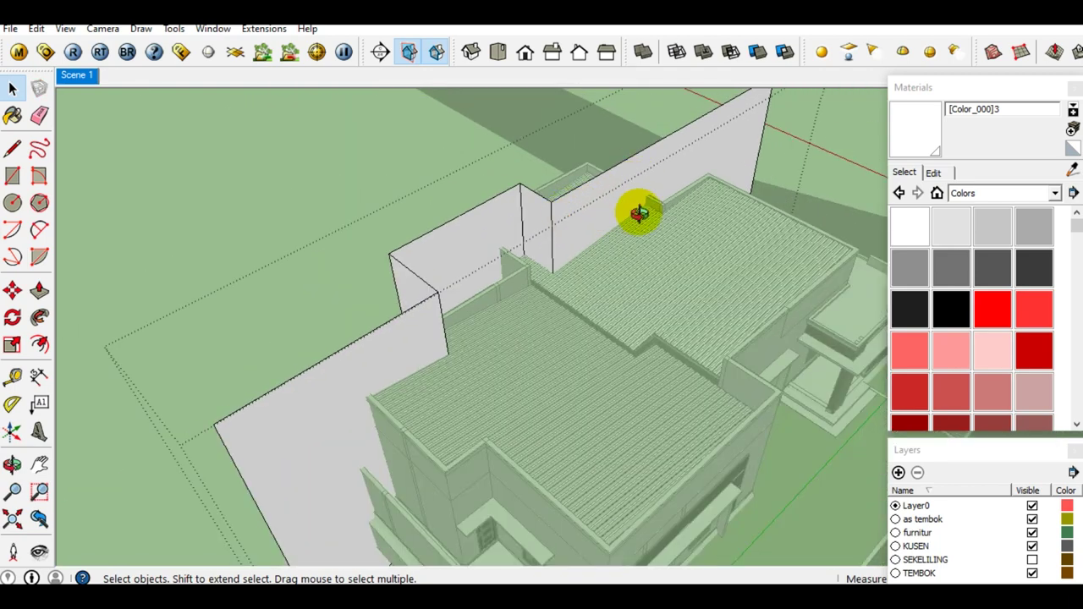
middle_click_drag(641, 217, 551, 213)
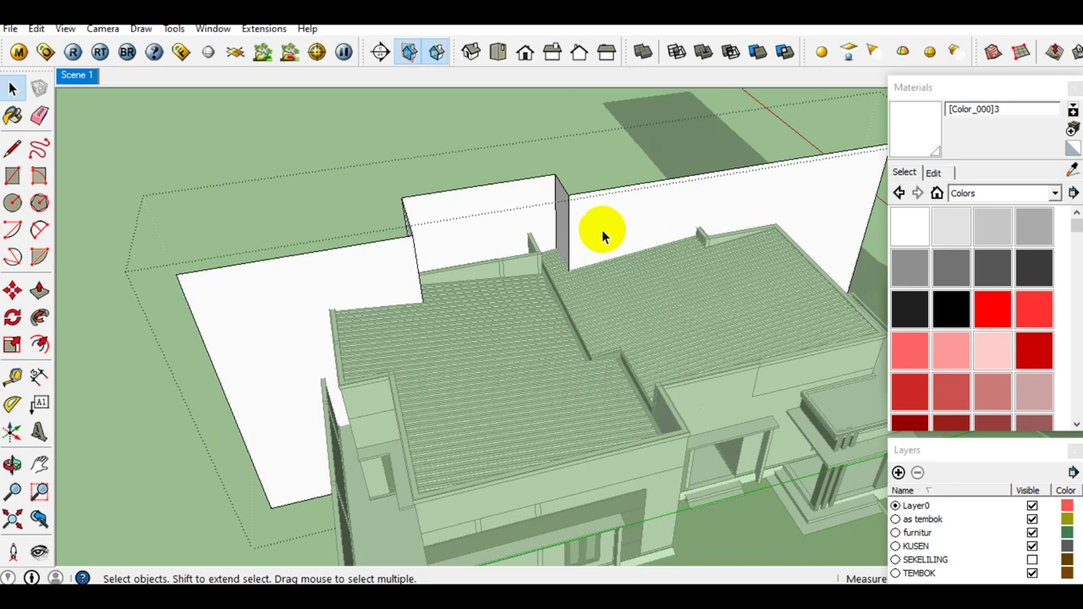
triple_click(602, 229)
- Intersect the cutting wall faces with the model and exit the wall group
right_click(601, 229)
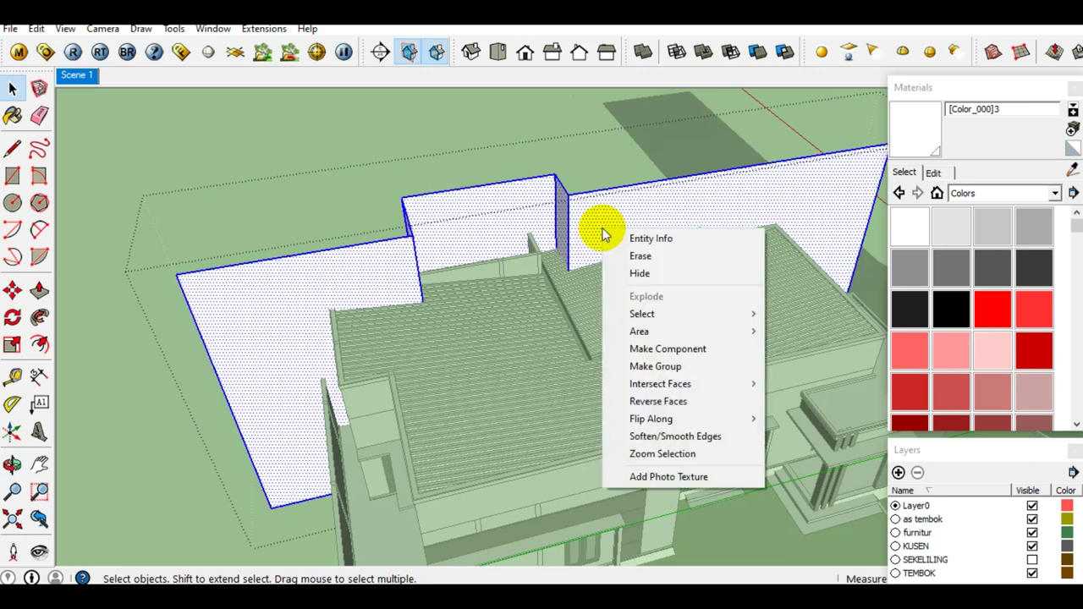
mouse_move(659, 383)
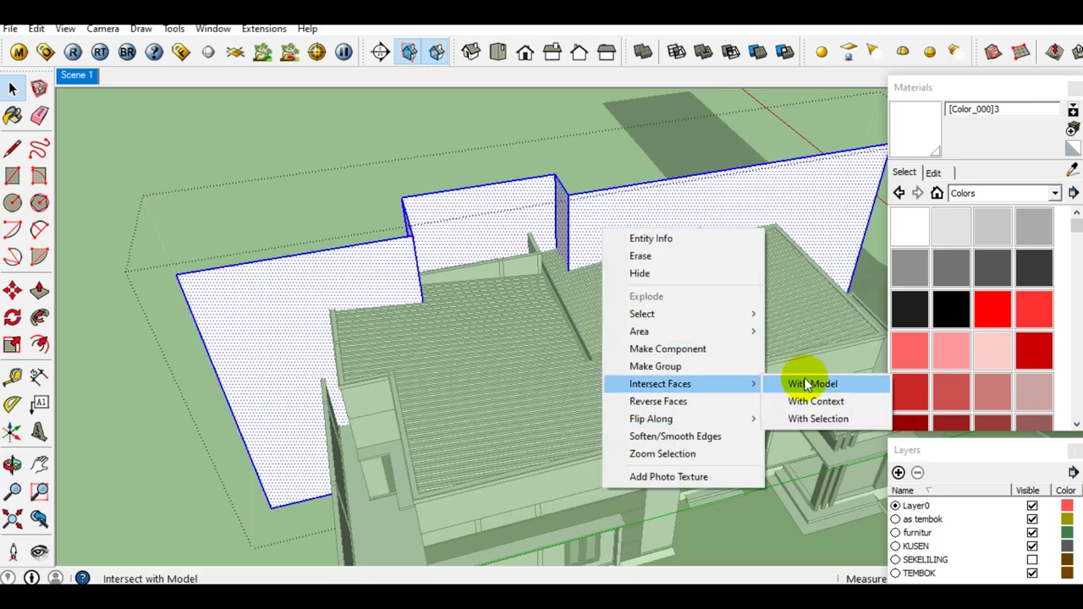
left_click(808, 384)
middle_click_drag(464, 139, 705, 186)
key("Escape")
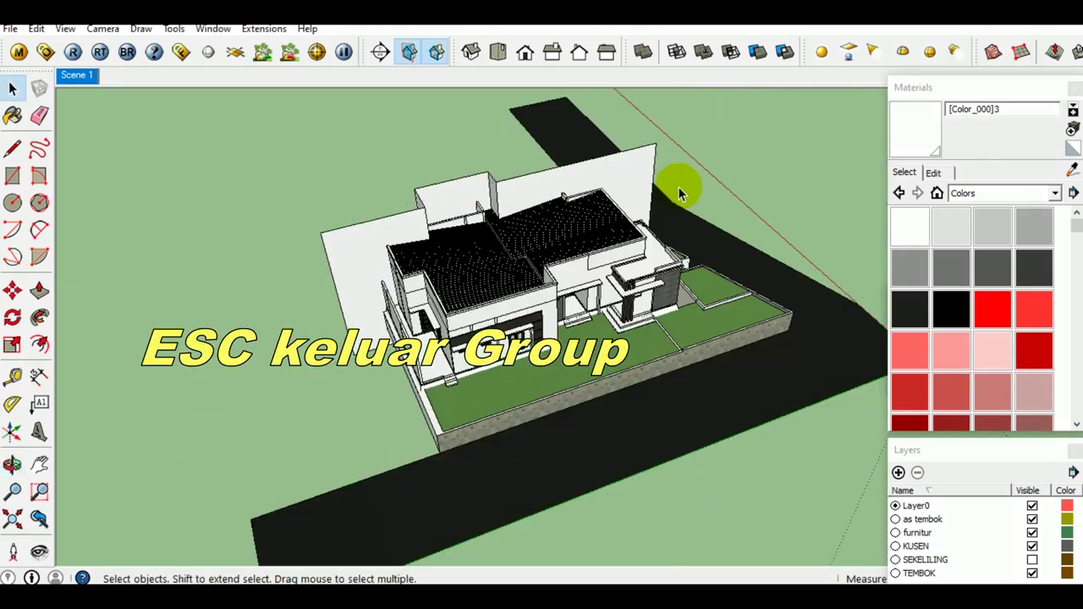
- Move the section slice group aside, away from the house
middle_click_drag(580, 181, 547, 242)
scroll(507, 248, "up", 3)
middle_click_drag(461, 252, 527, 297, "shift")
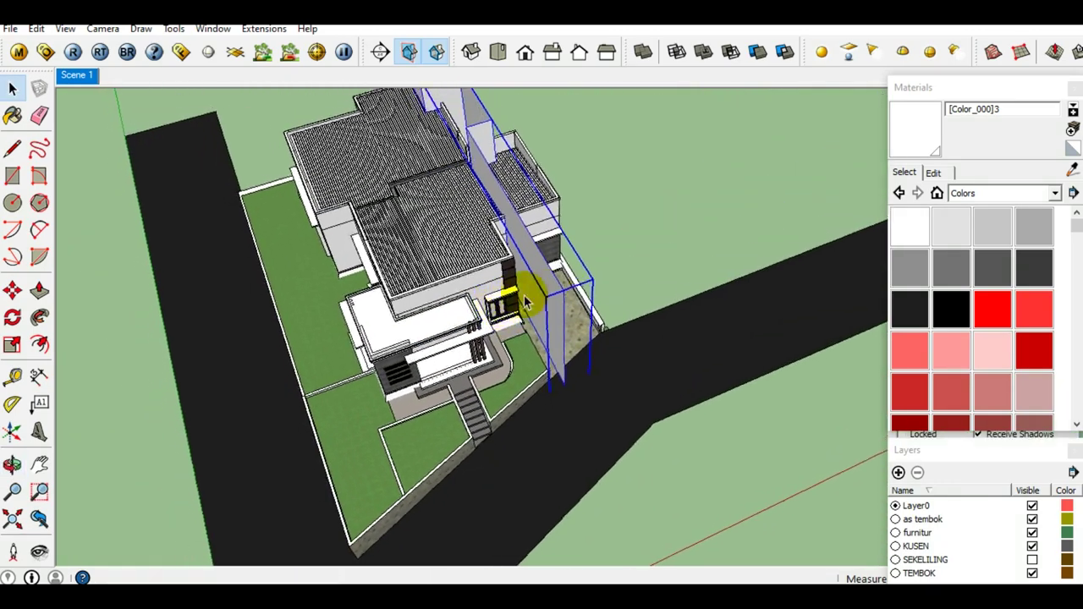
key("m")
scroll(538, 401, "down", 1)
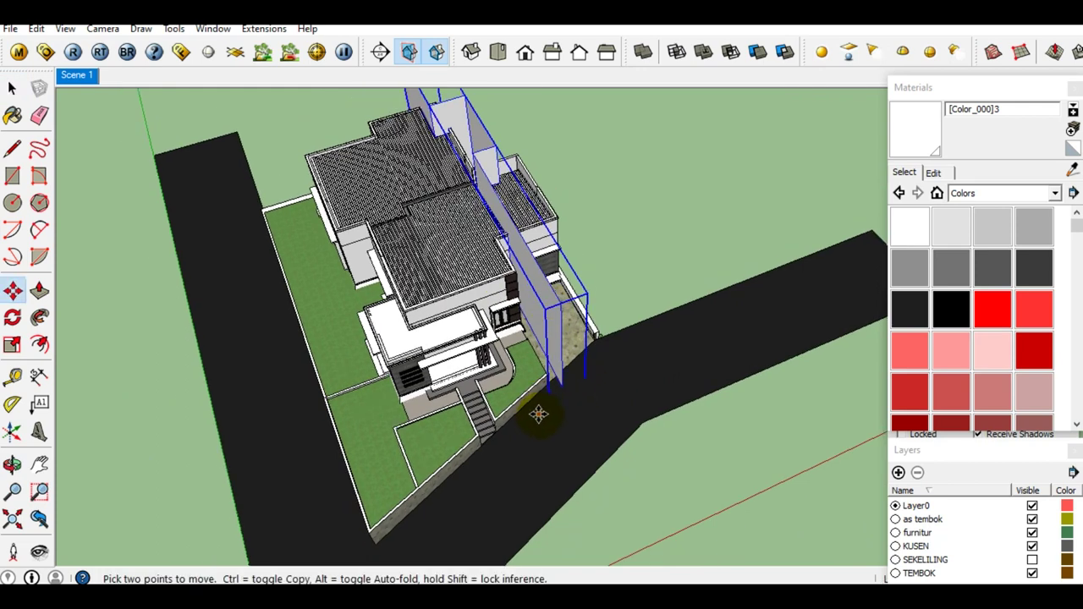
scroll(538, 413, "down", 1)
middle_click_drag(544, 412, 617, 375, "shift")
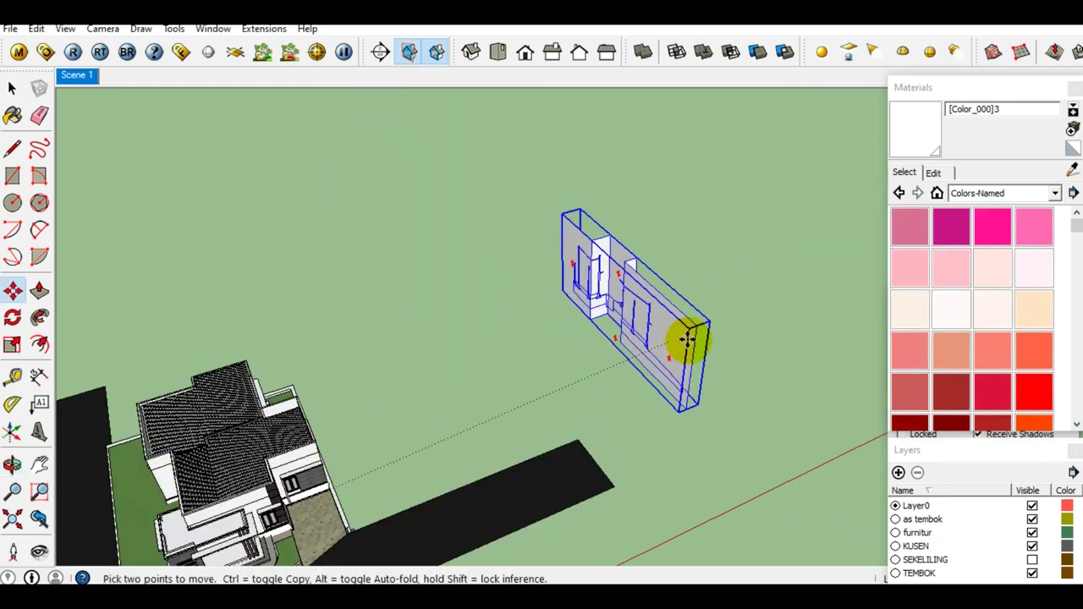
left_click(715, 341)
key("space")
middle_click_drag(715, 341, 590, 478)
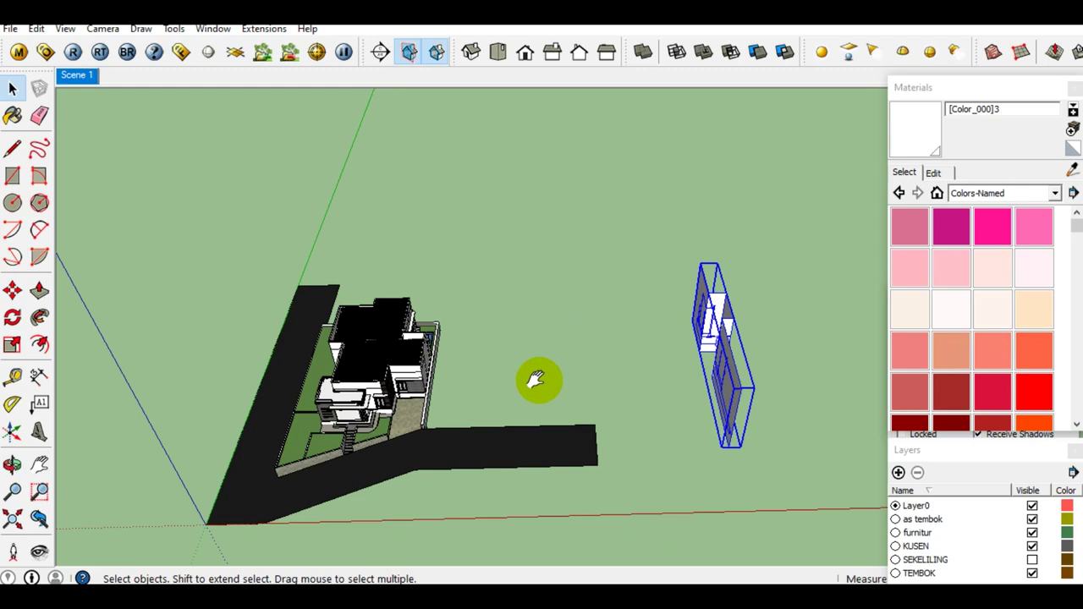
- Hide the whole house so only the section slice remains
left_click_drag(590, 473, 259, 191)
scroll(398, 326, "up", 3)
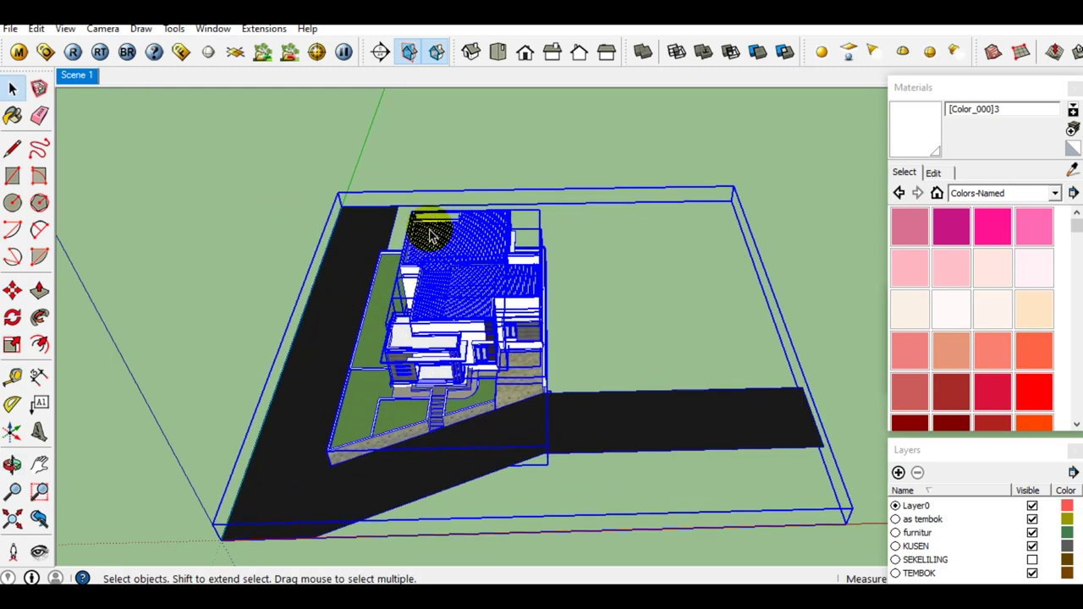
scroll(429, 230, "up", 2)
right_click(461, 269)
left_click(496, 315)
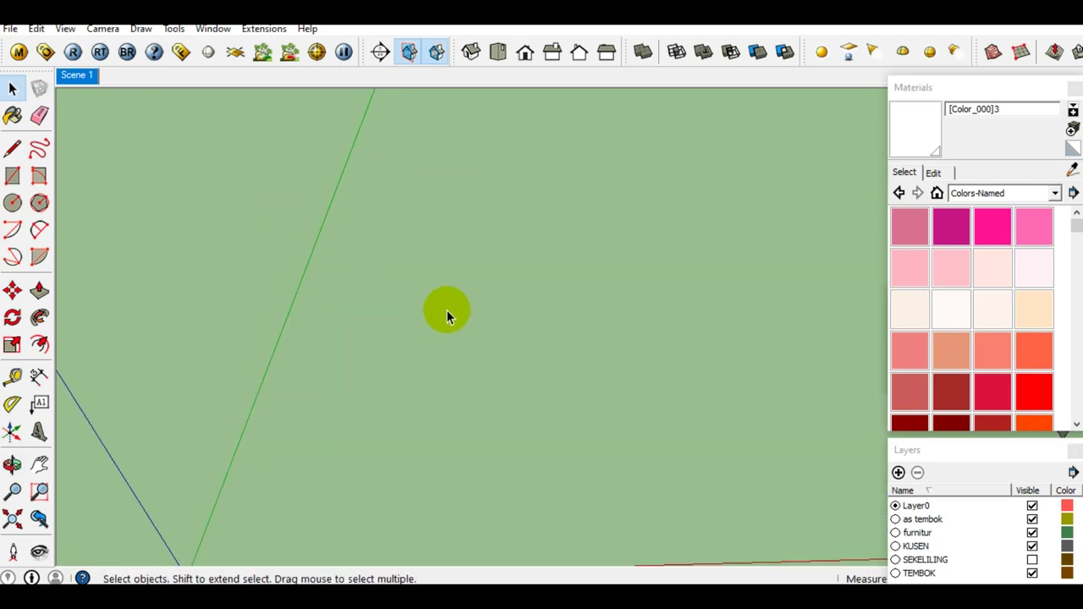
- Show the slice from the Left standard view in parallel projection
middle_click_drag(342, 352, 165, 358, "shift")
mouse_move(768, 346)
middle_mouse_down("shift")
mouse_move(744, 333)
mouse_move(682, 343)
middle_mouse_up("shift")
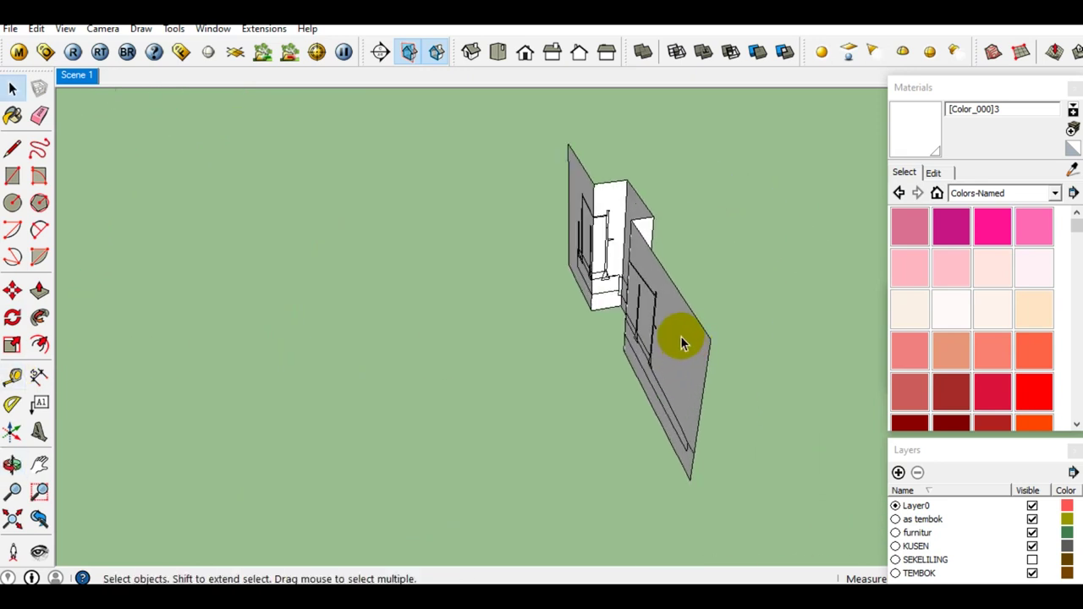
left_click(608, 53)
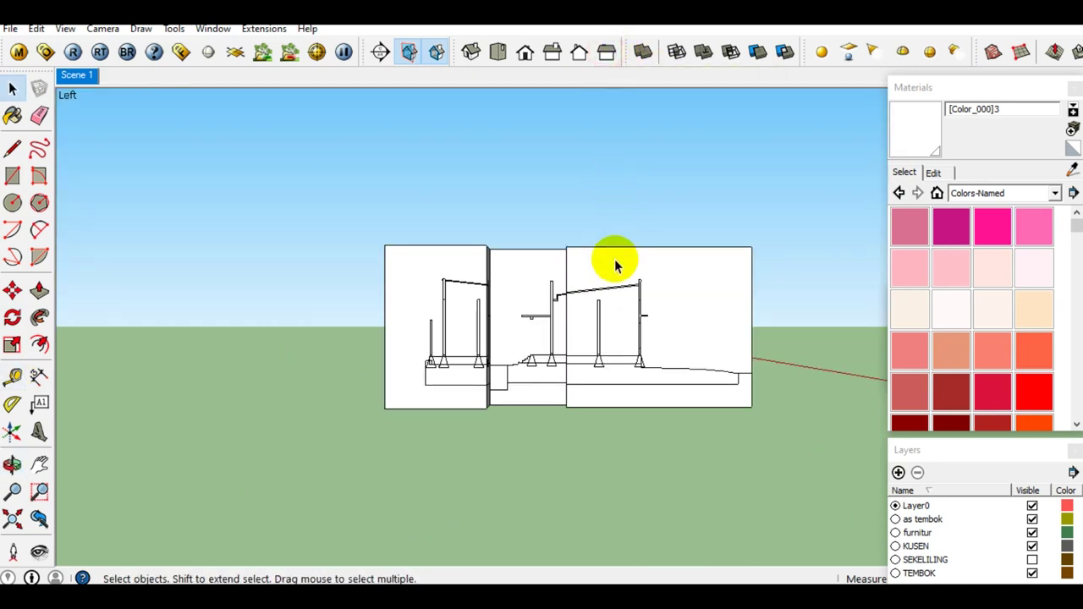
scroll(556, 302, "up", 3)
scroll(605, 306, "up", 3)
middle_click_drag(603, 306, 581, 311, "shift")
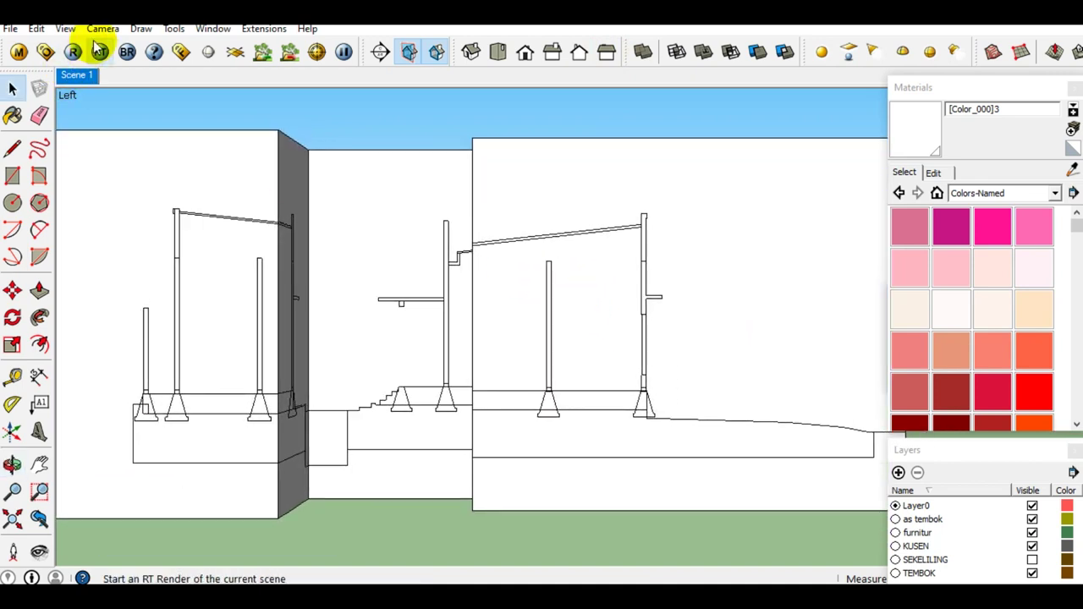
left_click(102, 28)
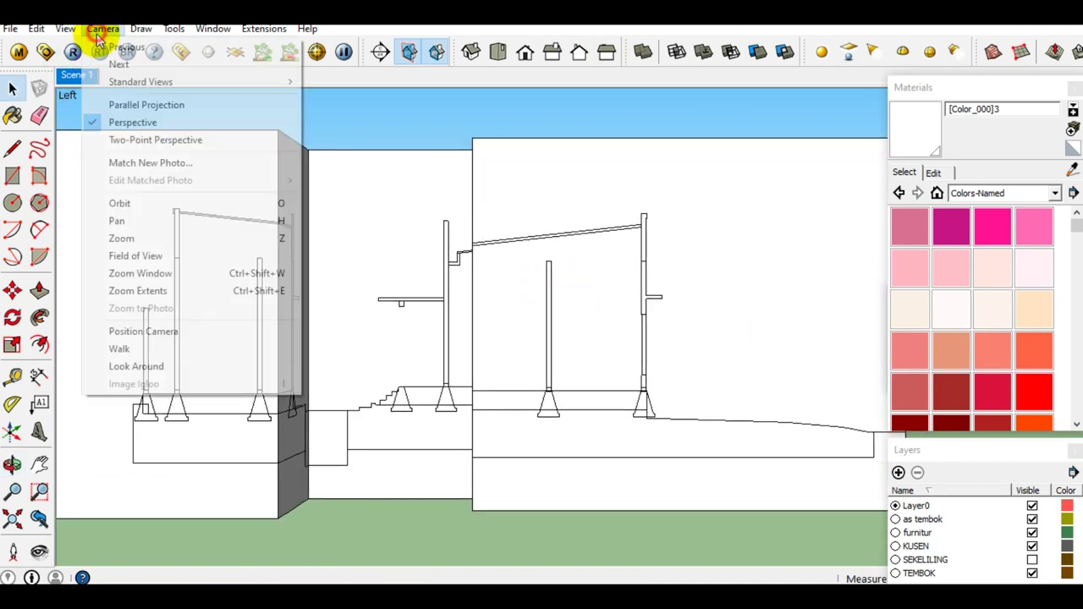
left_click(121, 109)
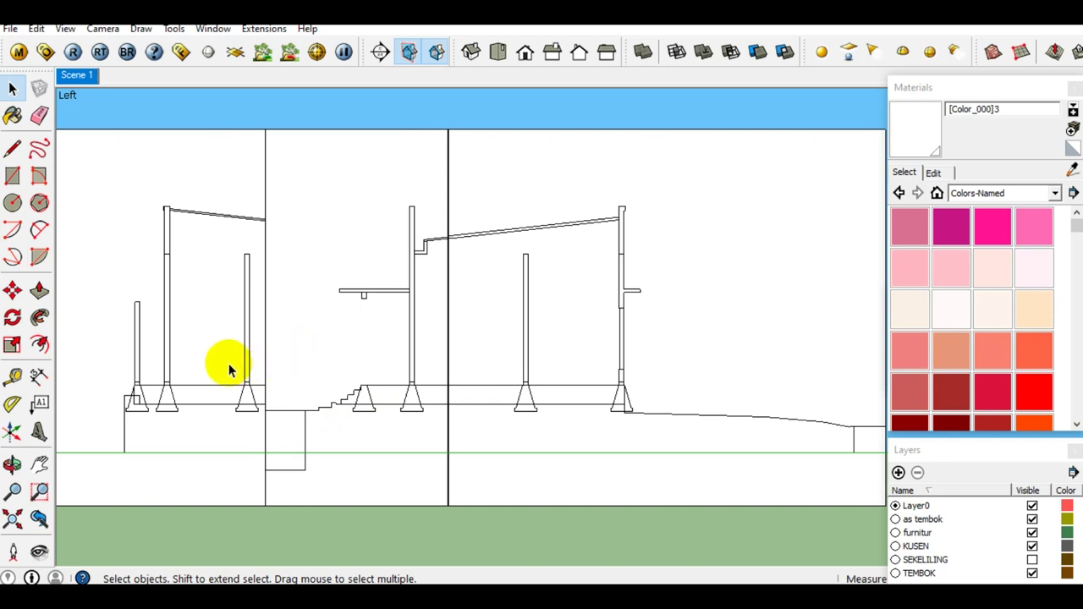
left_click(10, 28)
mouse_move(127, 273)
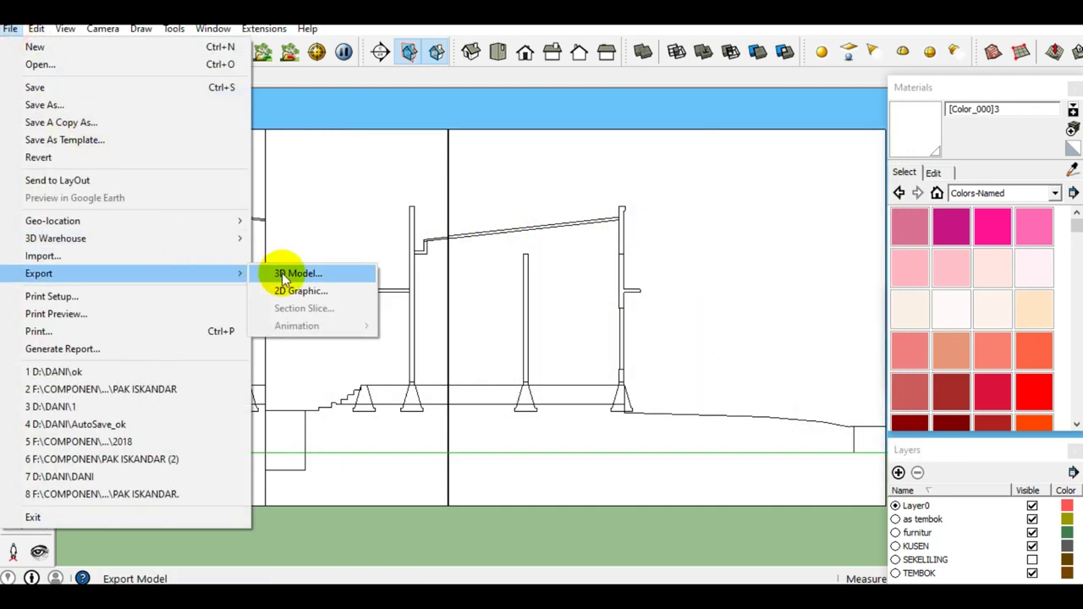
- Export the view as AutoCAD DWG 'POTONGAN ZIGZAG' and open that file in AutoCAD
left_click(296, 291)
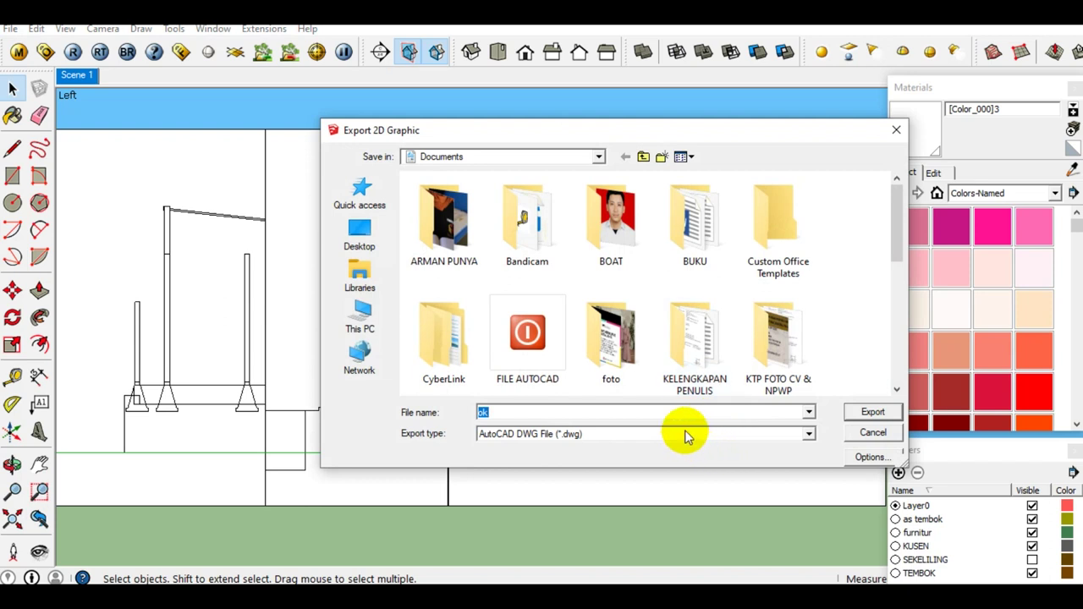
left_click(688, 435)
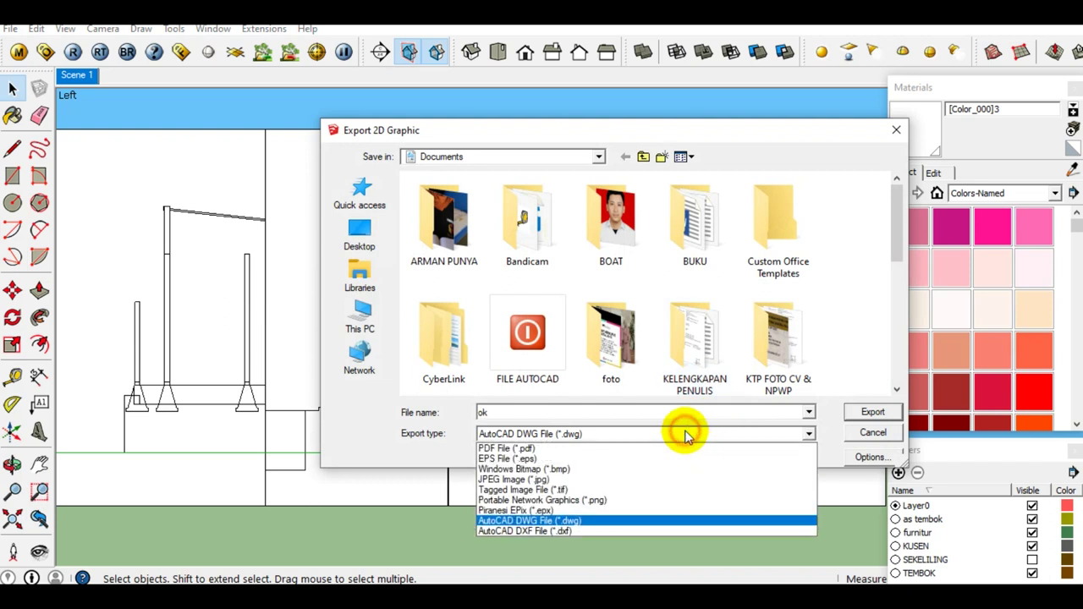
left_click(558, 522)
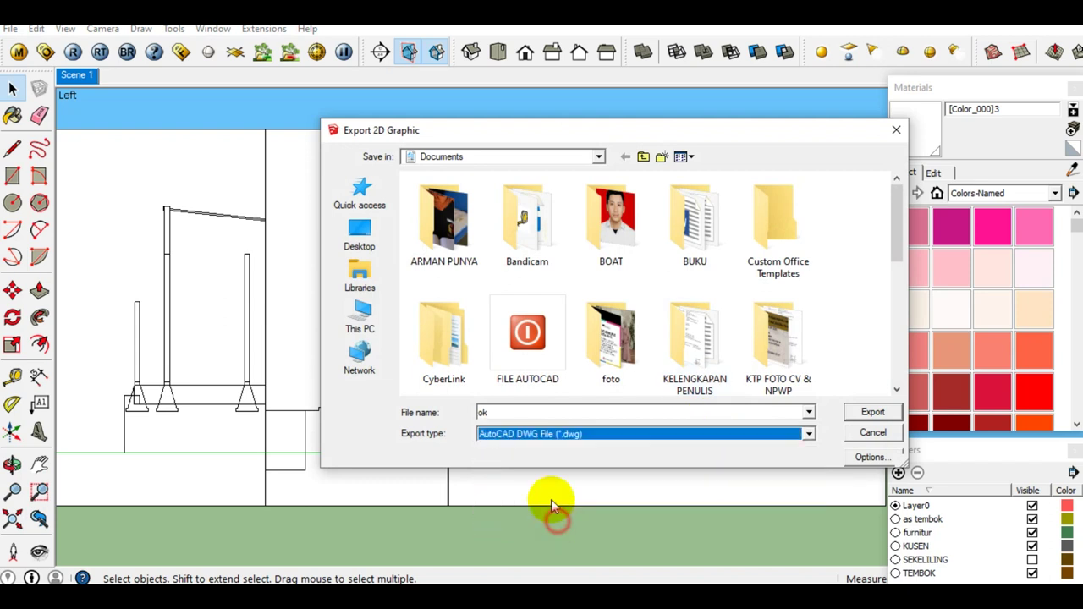
double_click(532, 414)
type("POTONGAN ZIGZAG")
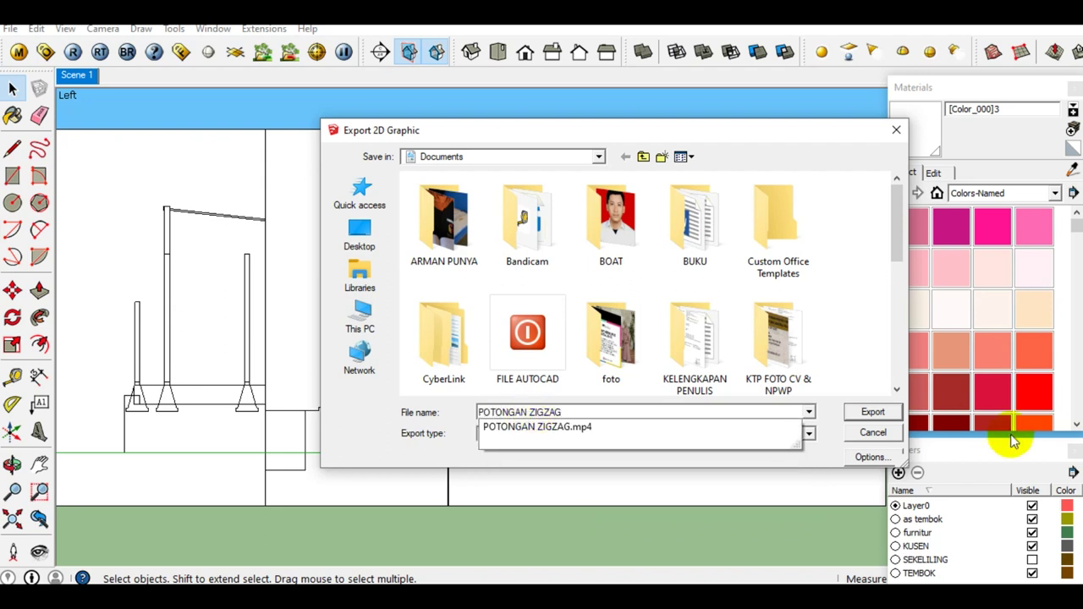
left_click(875, 420)
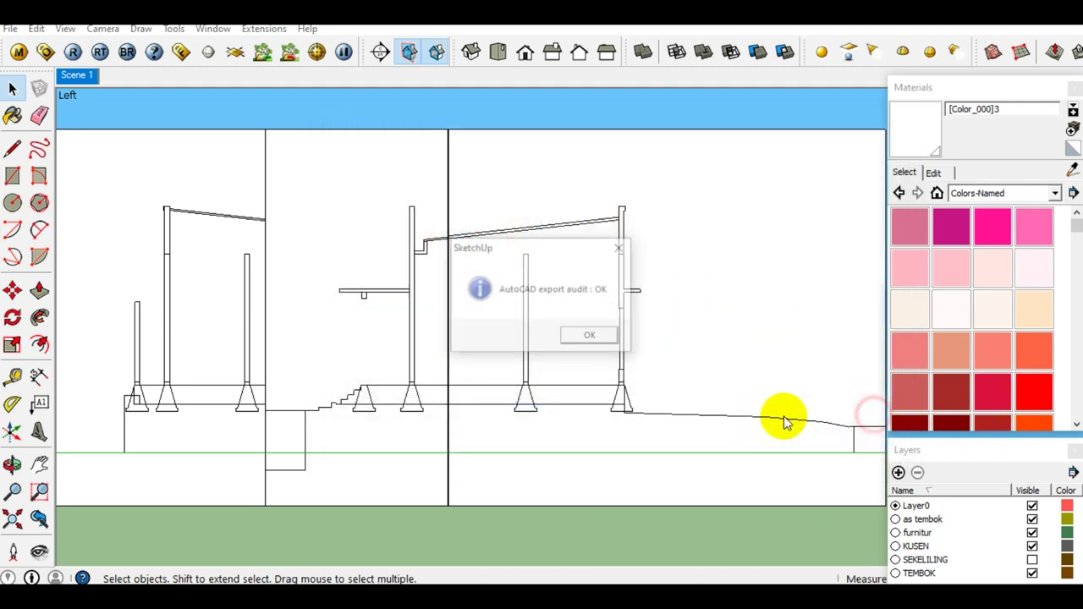
left_click(602, 341)
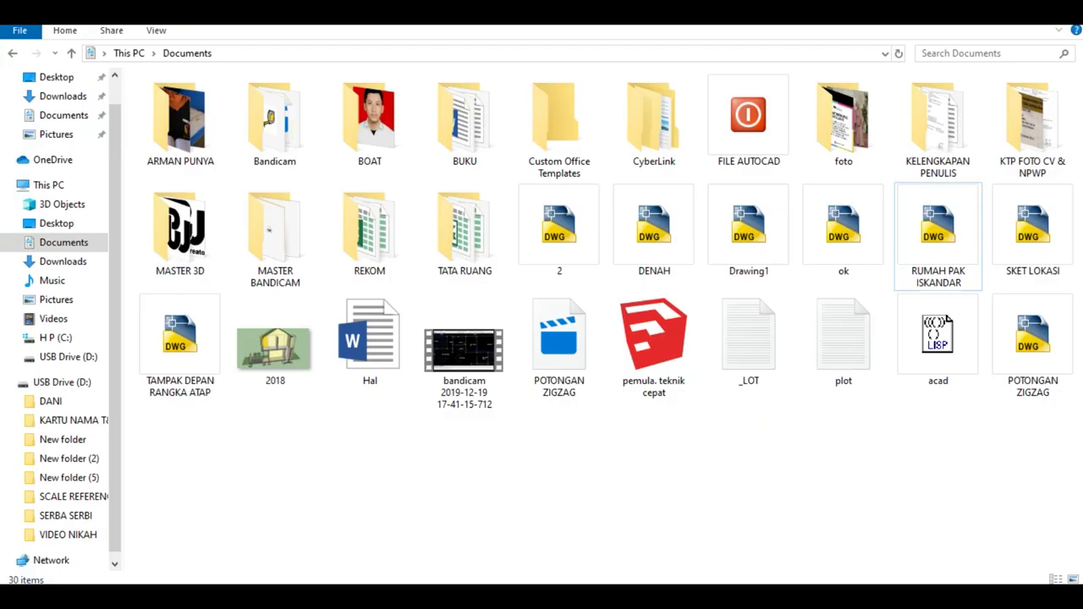
left_click(1032, 376)
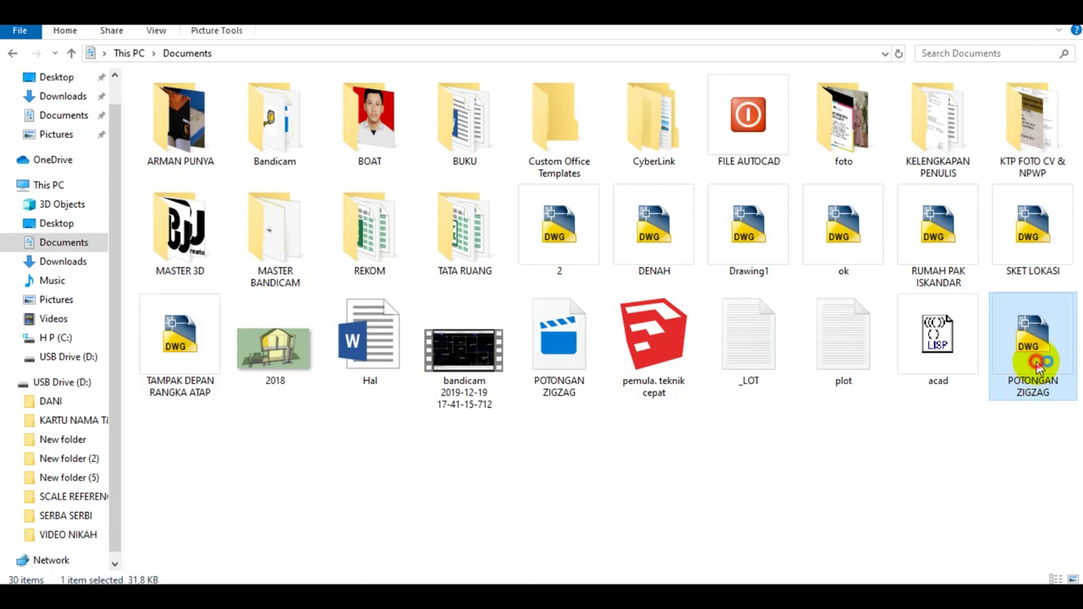
double_click(1035, 361)
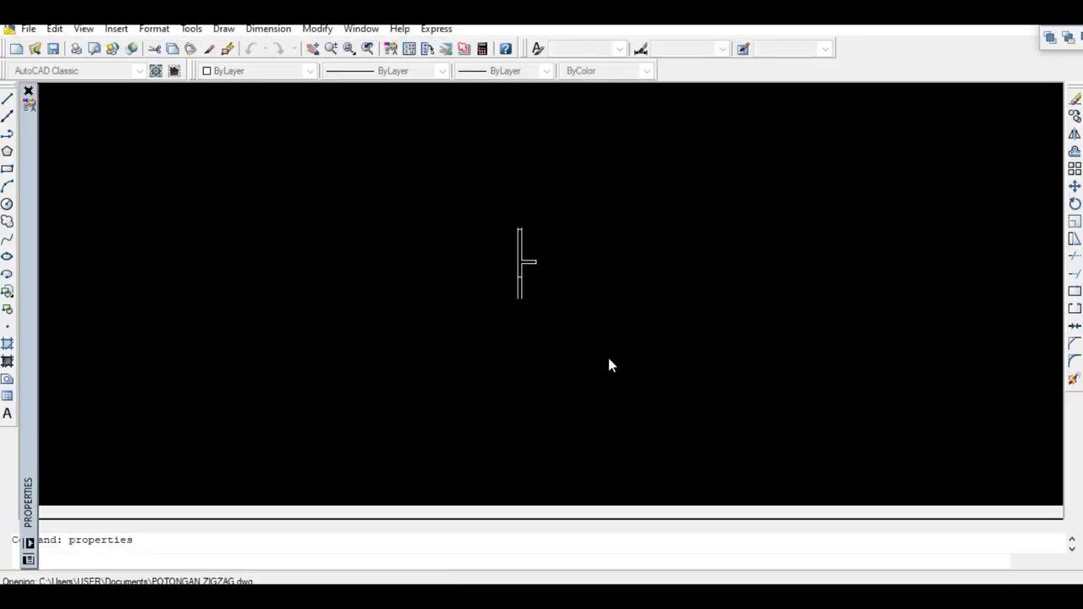
- Erase the stray lines at the lower left and right of the section with crossing windows
scroll(421, 373, "up", 3)
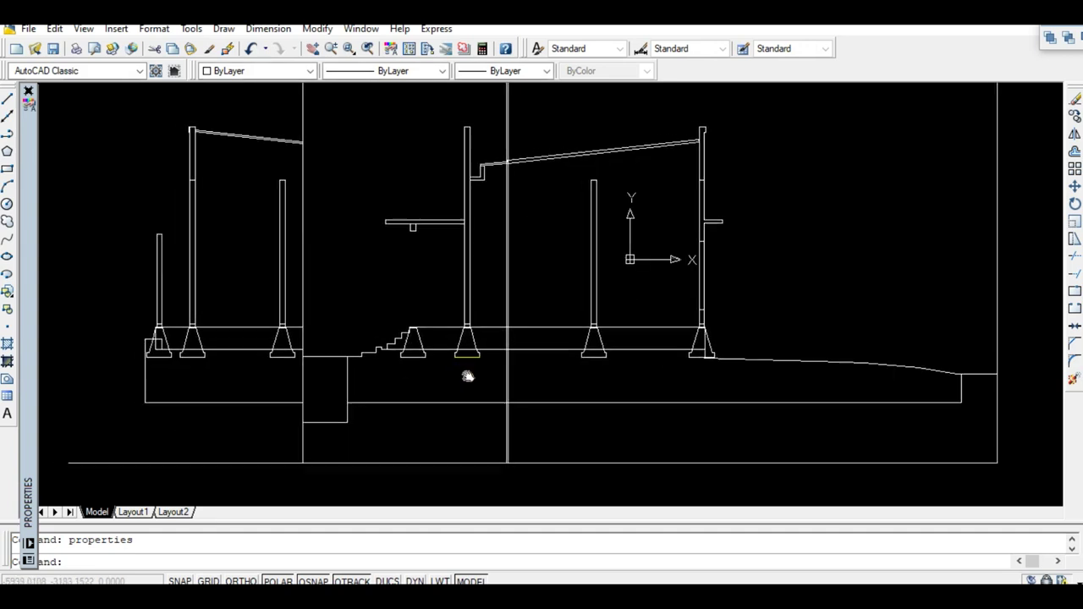
scroll(524, 366, "down", 2)
scroll(607, 387, "up", 2)
scroll(607, 387, "down", 3)
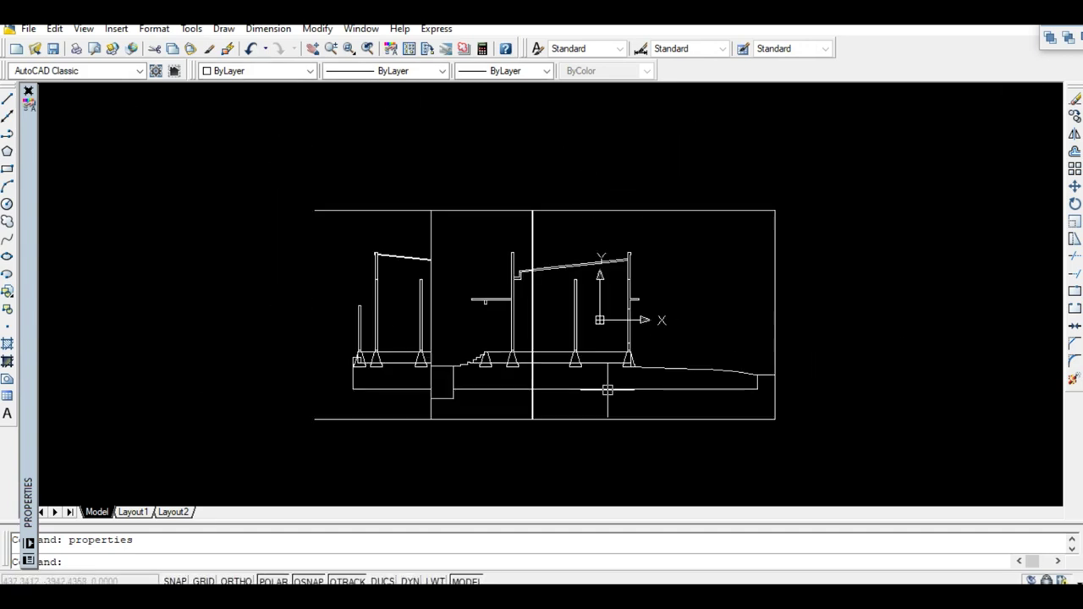
scroll(568, 400, "up", 2)
type("e")
key("Return")
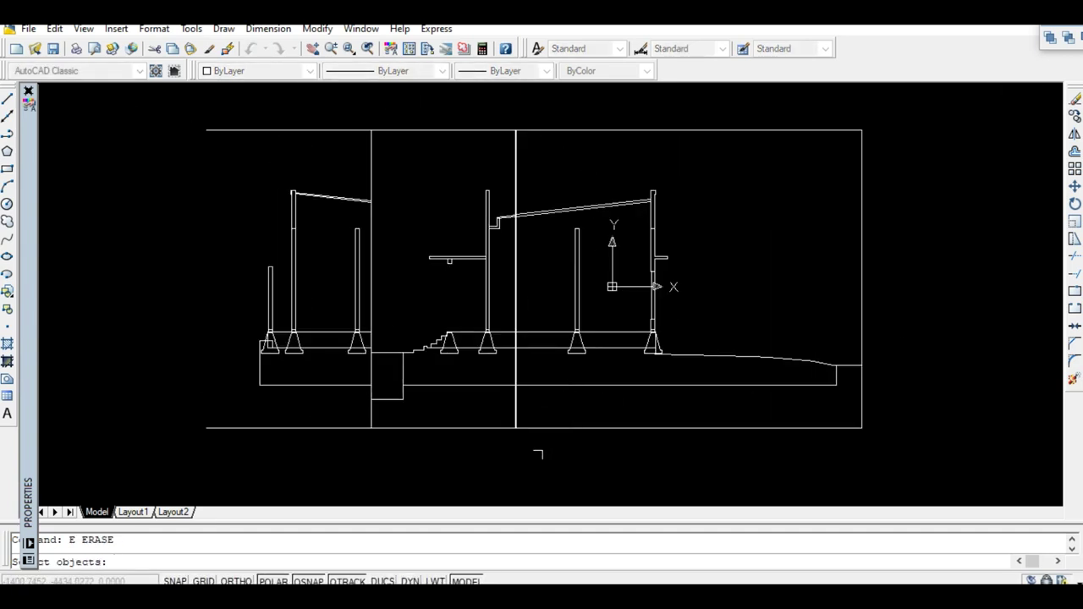
scroll(536, 449, "up", 1)
left_click(537, 456)
left_click(460, 402)
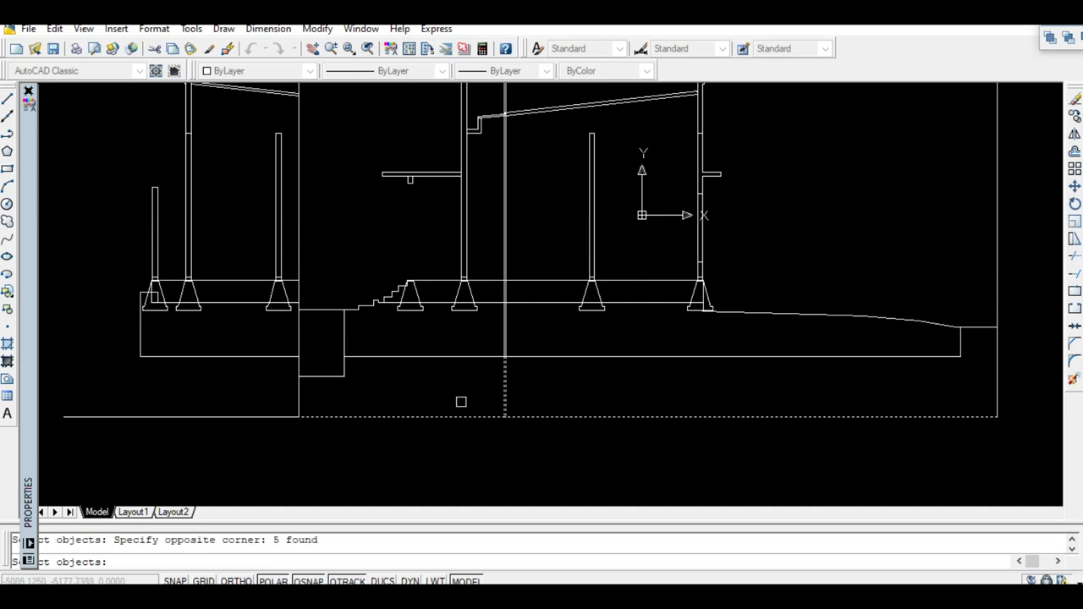
left_click(327, 450)
left_click(167, 377)
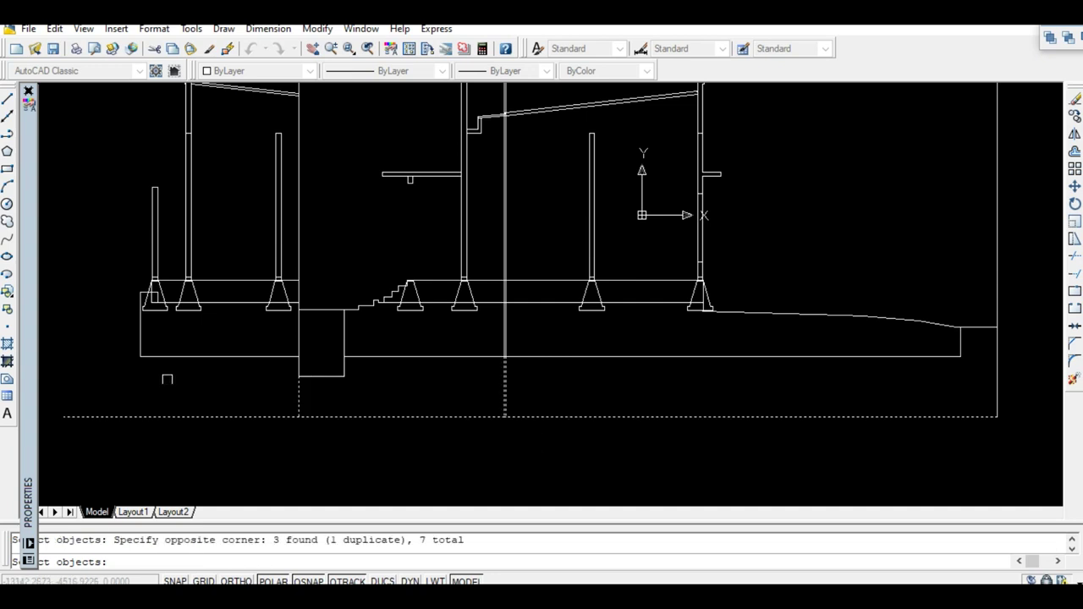
key("Return")
key("Return")
left_click(223, 392)
left_click(112, 353)
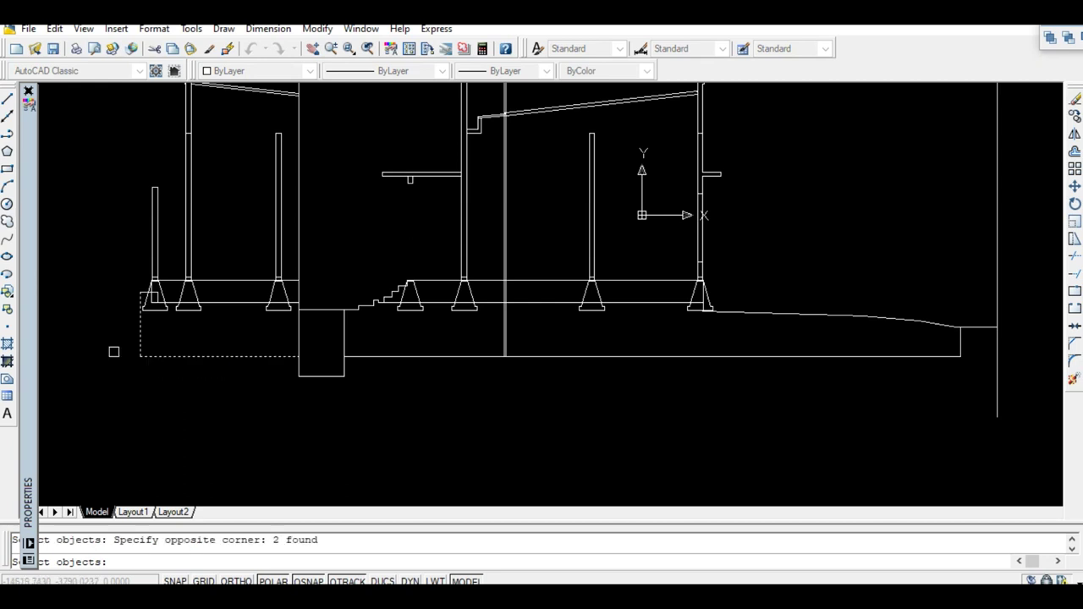
key("Return")
key("Return")
left_click(434, 334)
scroll(435, 365, "down", 2)
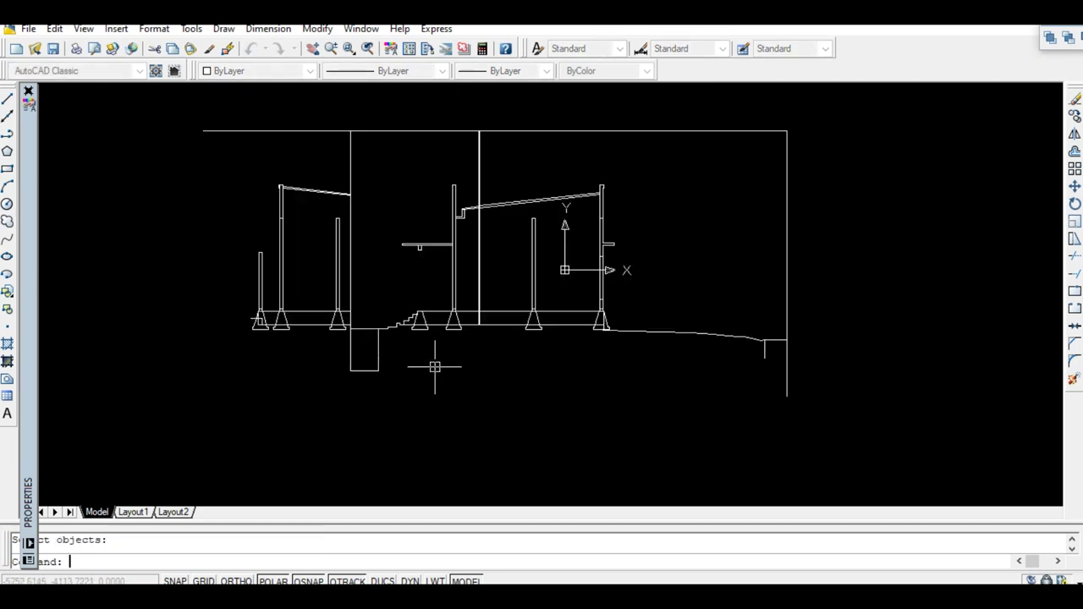
left_click(807, 403)
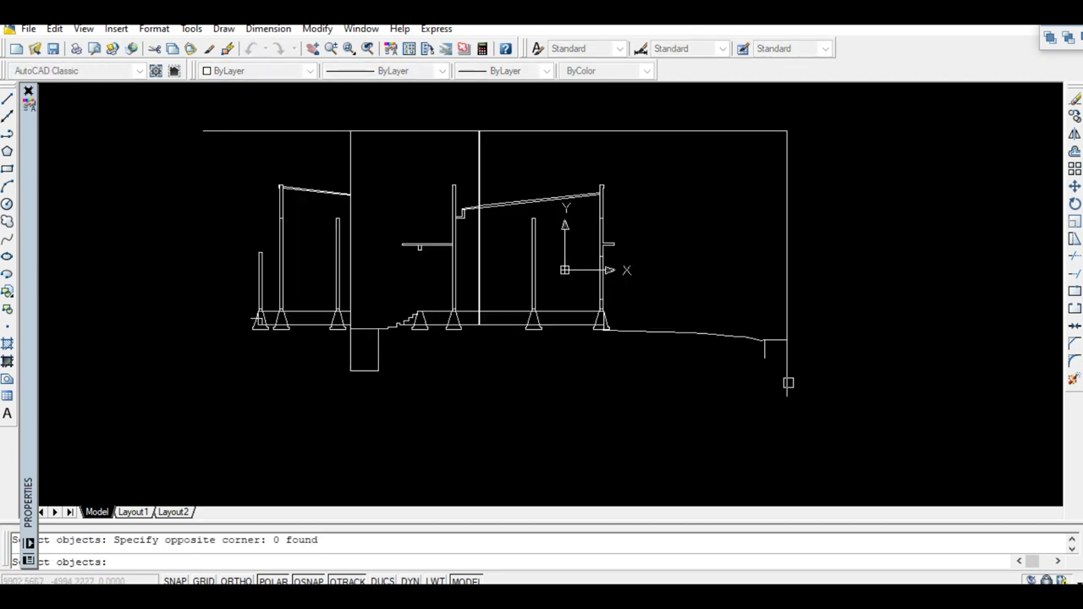
left_click(787, 382)
key("Return")
key("Return")
- Erase the top border line, vertical border lines and the two right-edge lines
left_click(831, 153)
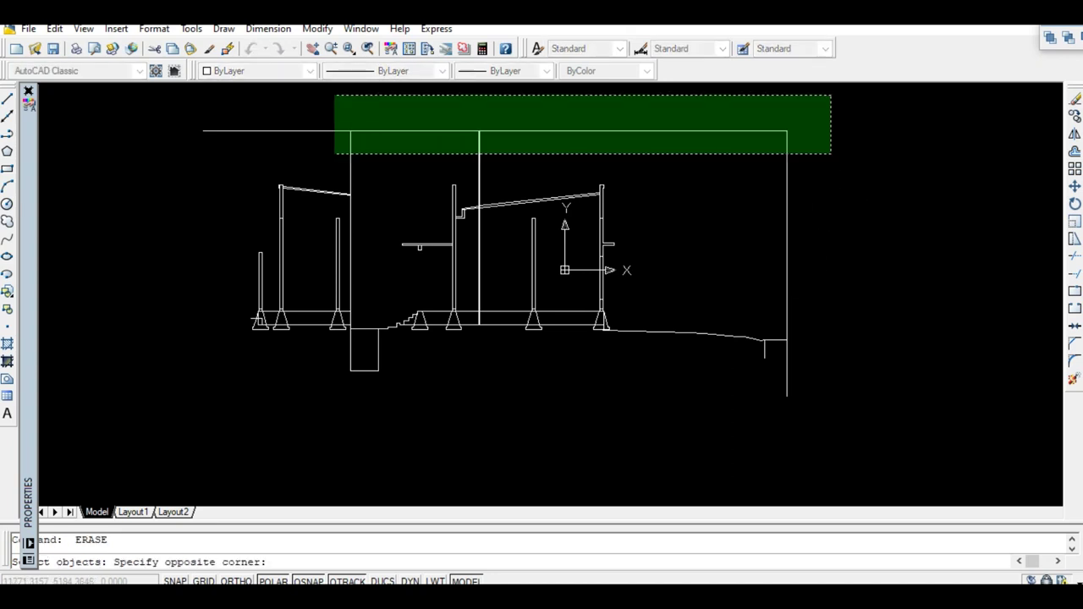
left_click(180, 111)
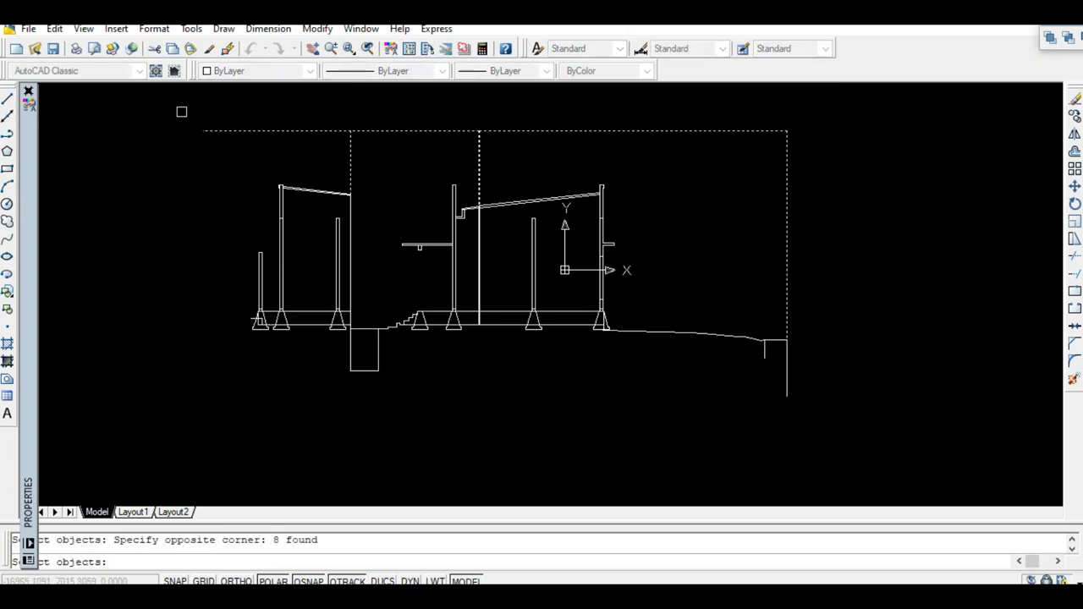
key("Return")
scroll(777, 375, "up", 4)
left_click(816, 415)
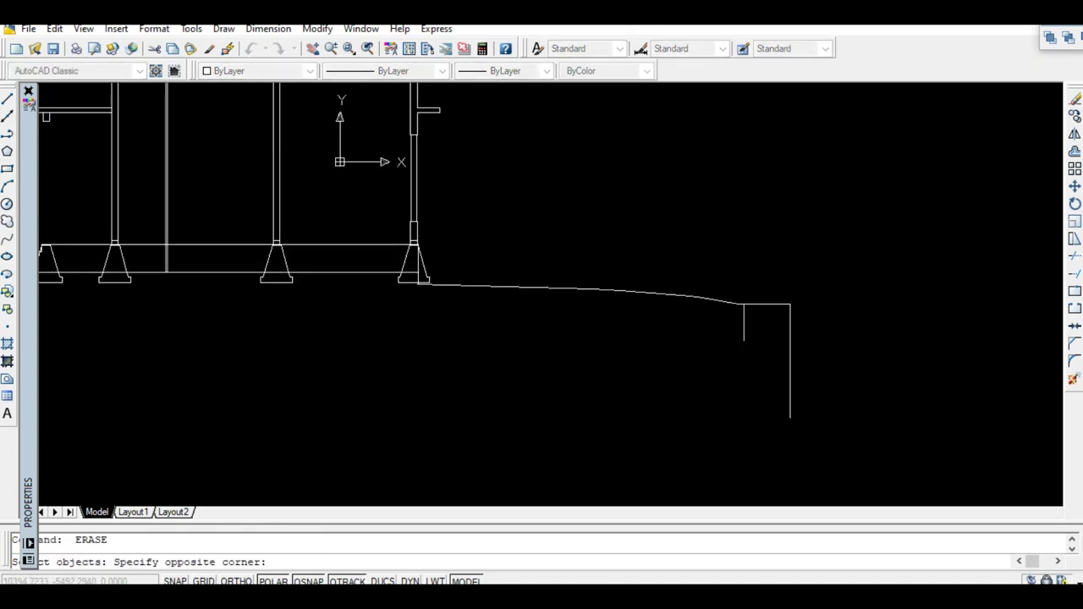
left_click(706, 329)
scroll(786, 375, "down", 4)
scroll(787, 376, "down", 2)
key("Return")
scroll(467, 319, "up", 3)
scroll(770, 299, "down", 3)
- Move the whole cleaned section further to the right with MOVE (M)
type("m")
key("Return")
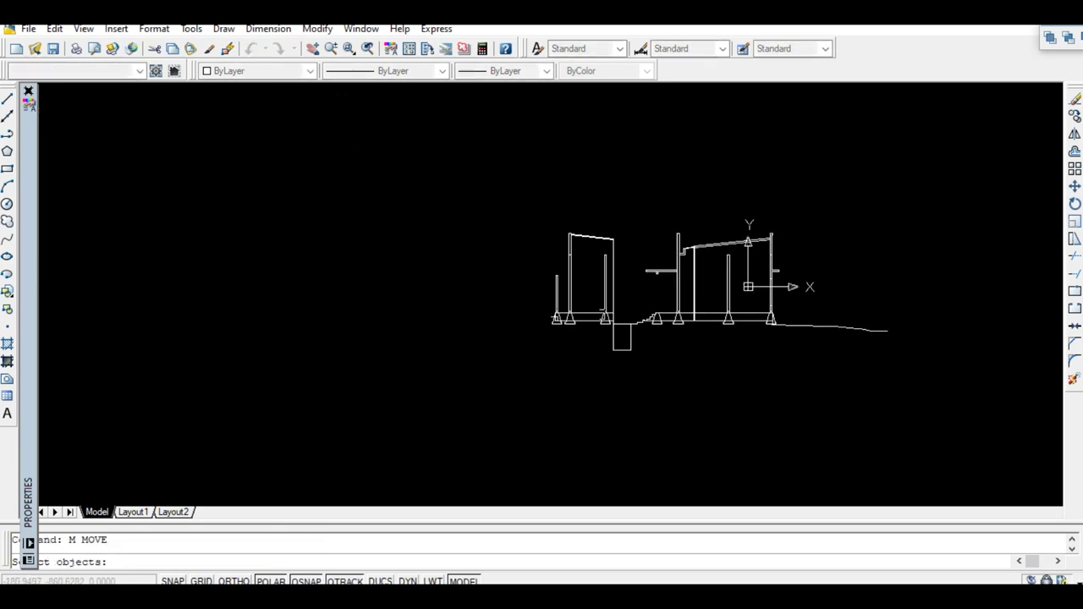
scroll(592, 321, "down", 2)
left_click(811, 391)
left_click(439, 229)
key("Return")
scroll(734, 335, "up", 3)
left_click(624, 364)
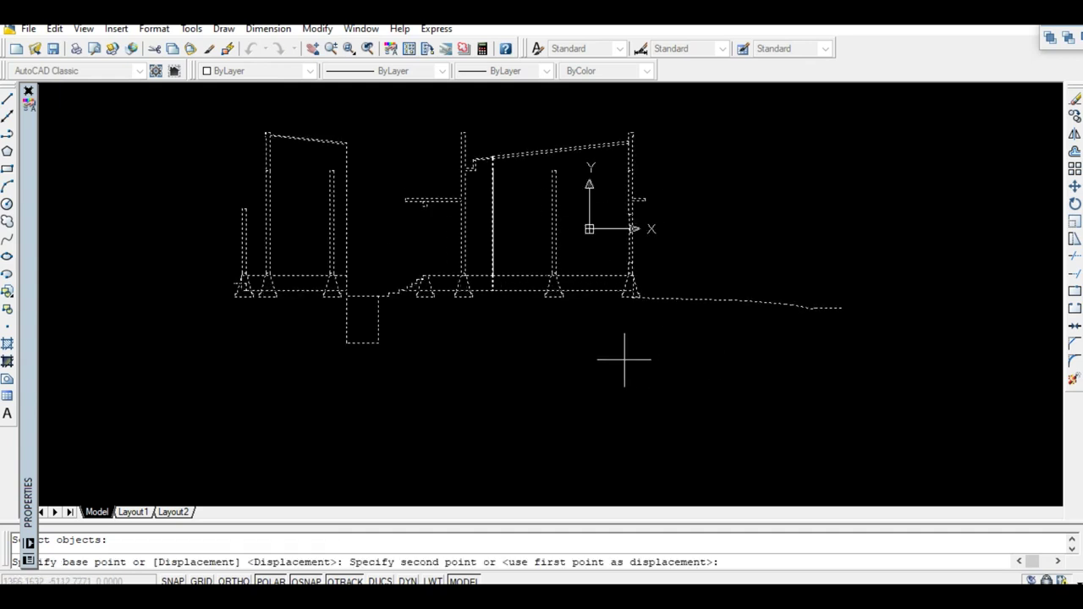
scroll(625, 356, "down", 3)
left_click(851, 357)
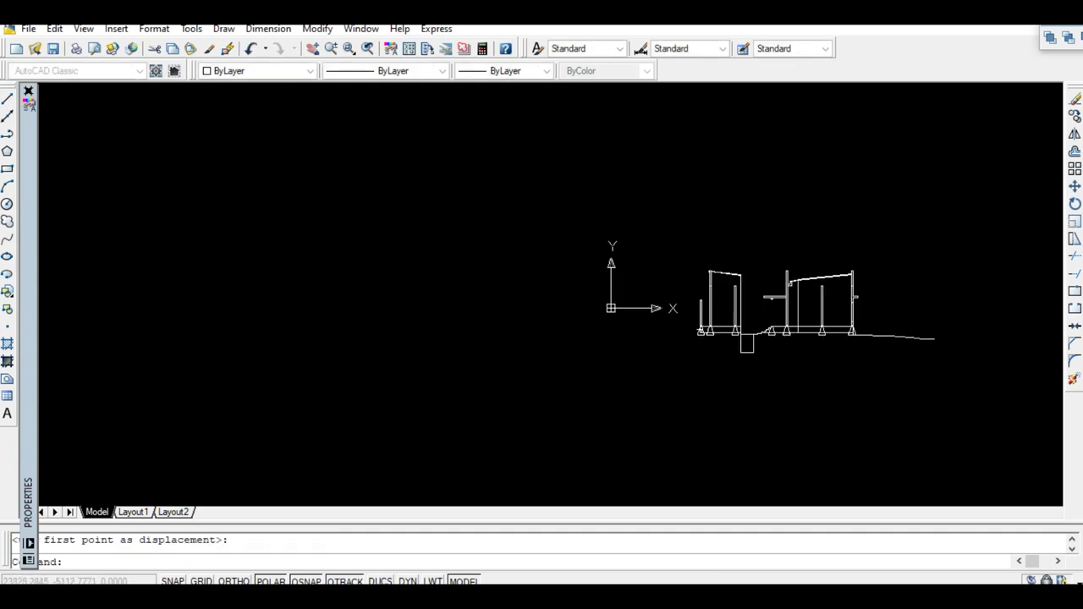
scroll(831, 357, "up", 3)
scroll(508, 287, "up", 4)
scroll(474, 355, "down", 4)
scroll(334, 392, "up", 2)
scroll(275, 368, "up", 1)
scroll(244, 335, "up", 3)
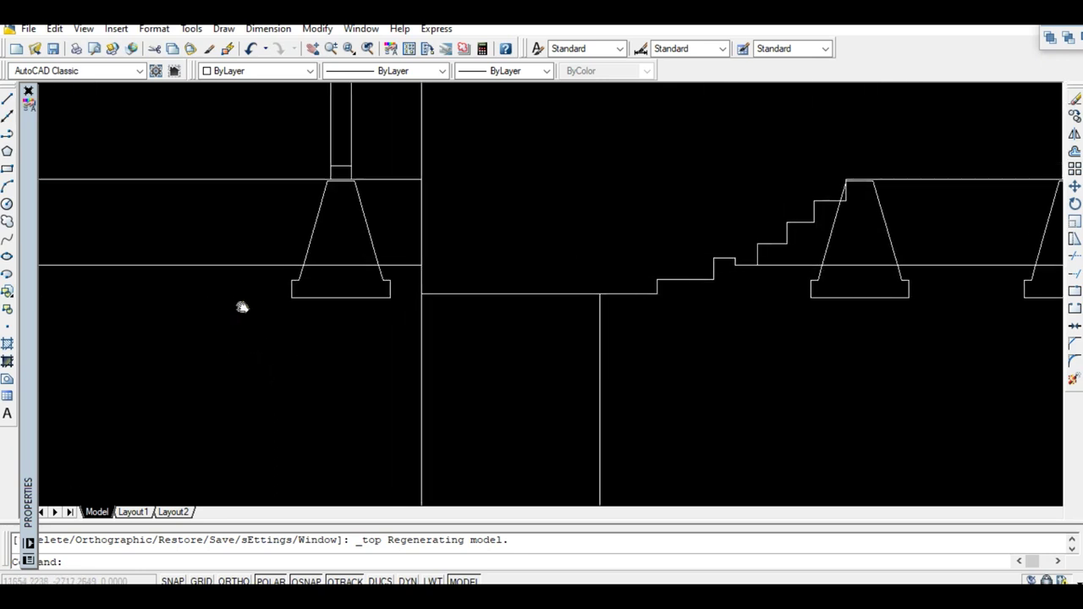
- Pan to the footings and pit and run ERASE, which removes nothing
middle_click_drag(242, 307, 445, 307)
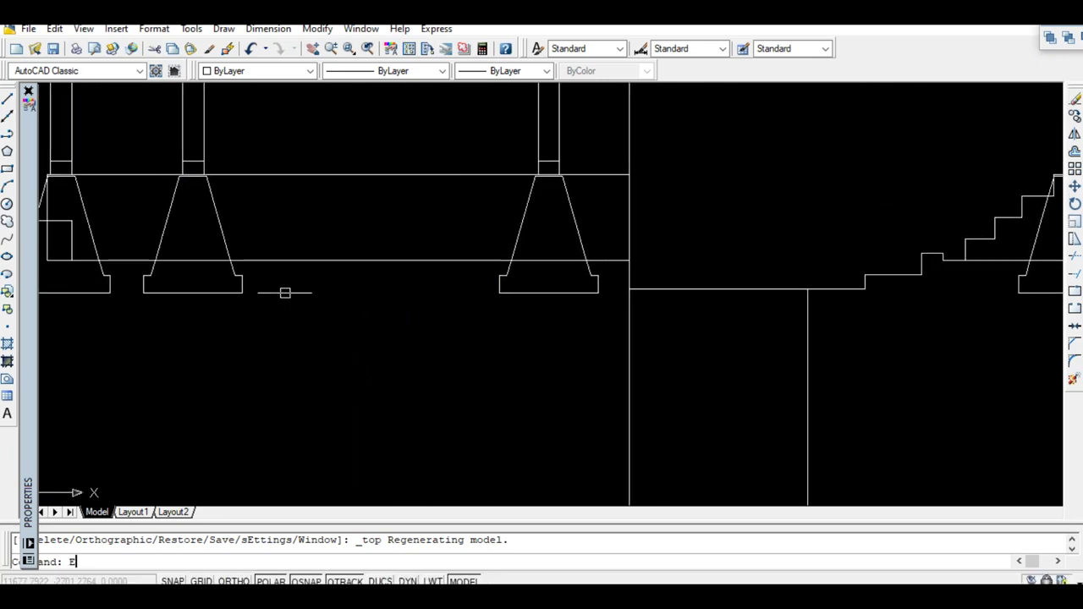
key("Return")
key("Return")
type("e")
key("Return")
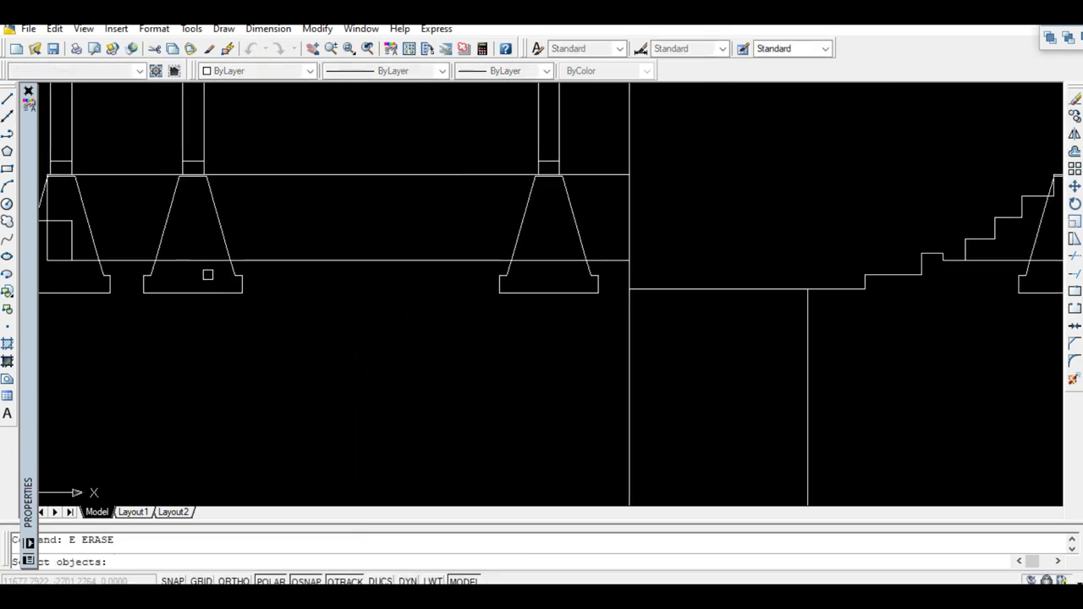
key("Return")
key("Return")
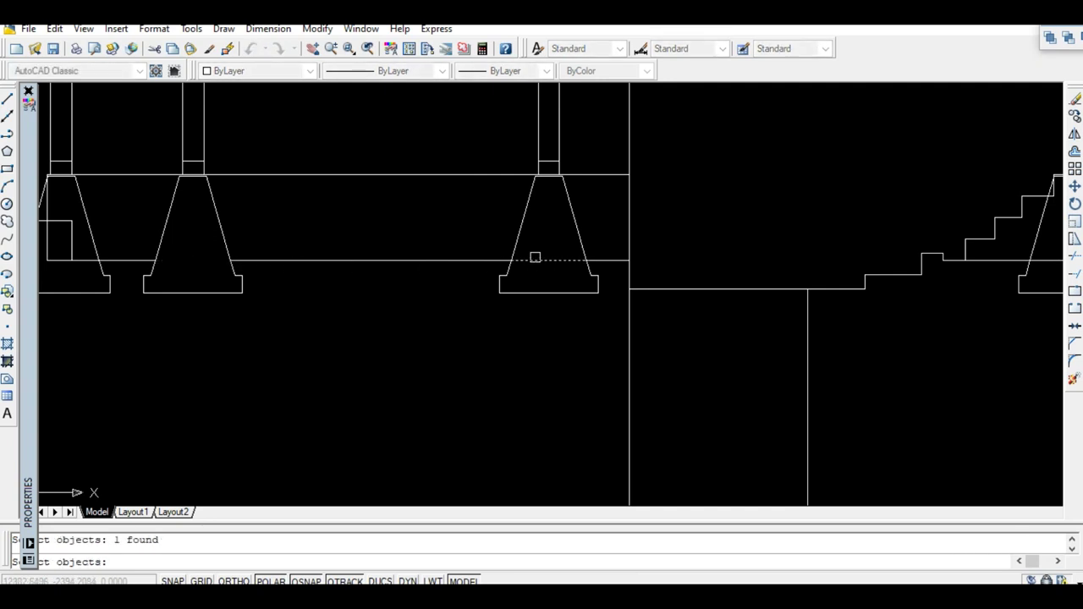
key("Return")
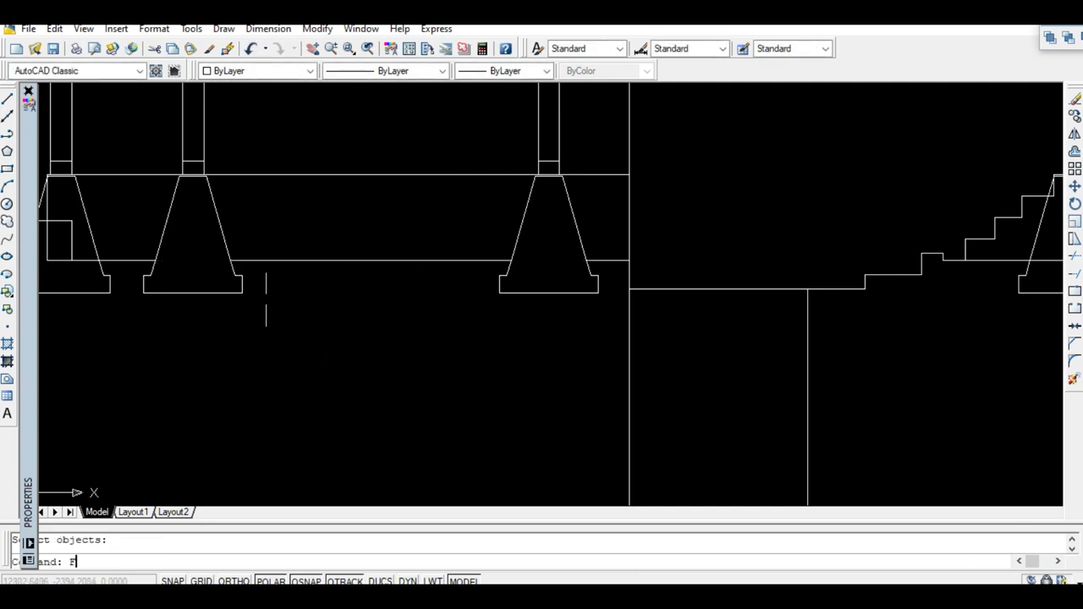
- Fillet the first footing edge and the horizontal ground line into clean corners
key("Return")
left_click(243, 281)
left_click(262, 260)
key("Return")
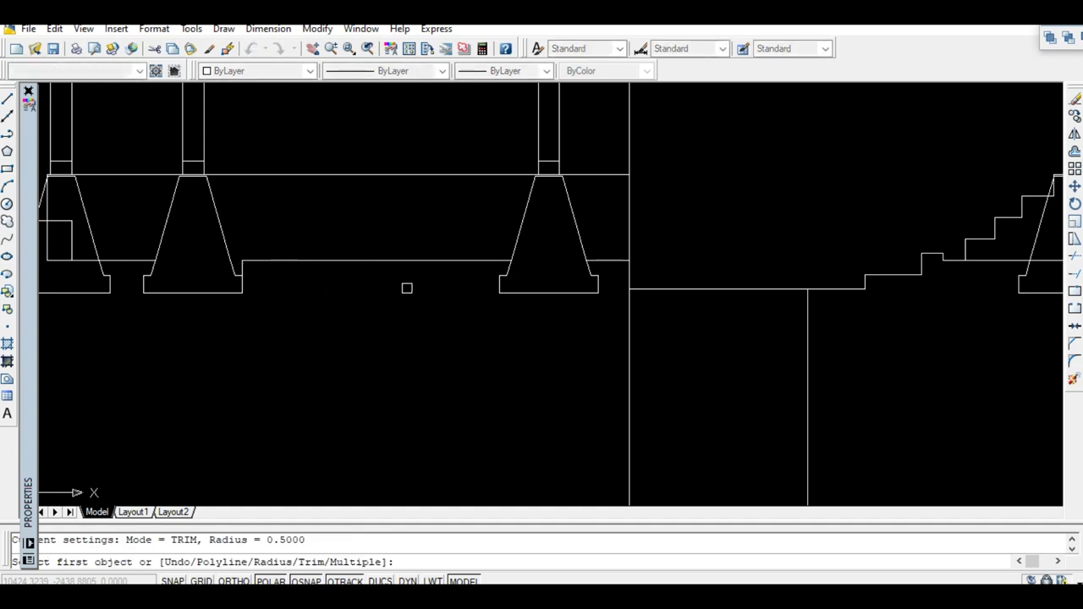
left_click(498, 284)
left_click(496, 259)
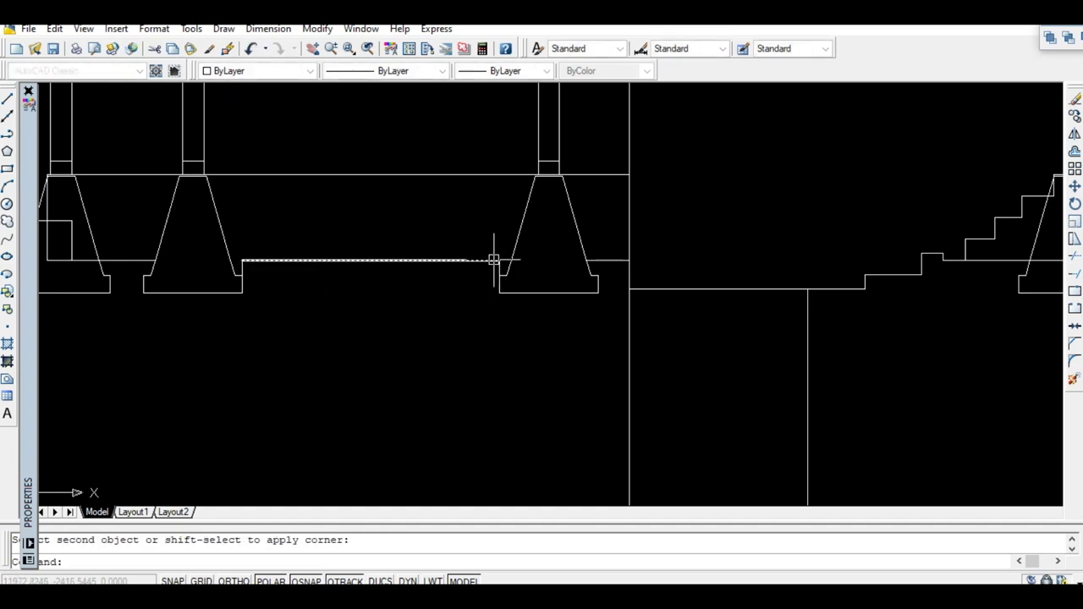
scroll(333, 258, "down", 3)
scroll(411, 271, "up", 2)
scroll(411, 271, "up", 3)
- Fillet the left and right footings' inner edges to the horizontal line
key("Return")
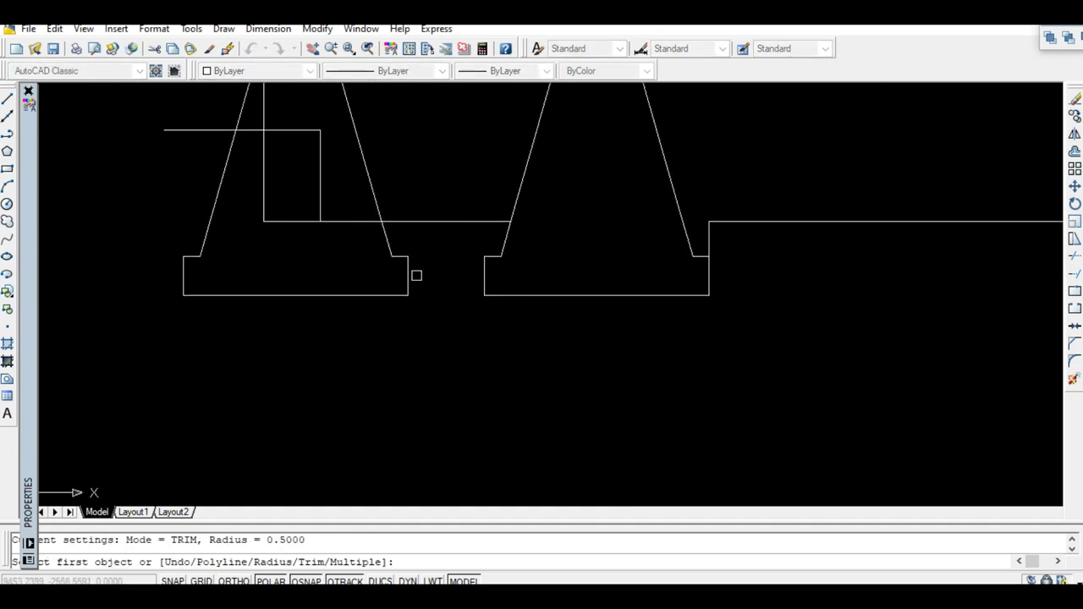
left_click(408, 274)
left_click(409, 226)
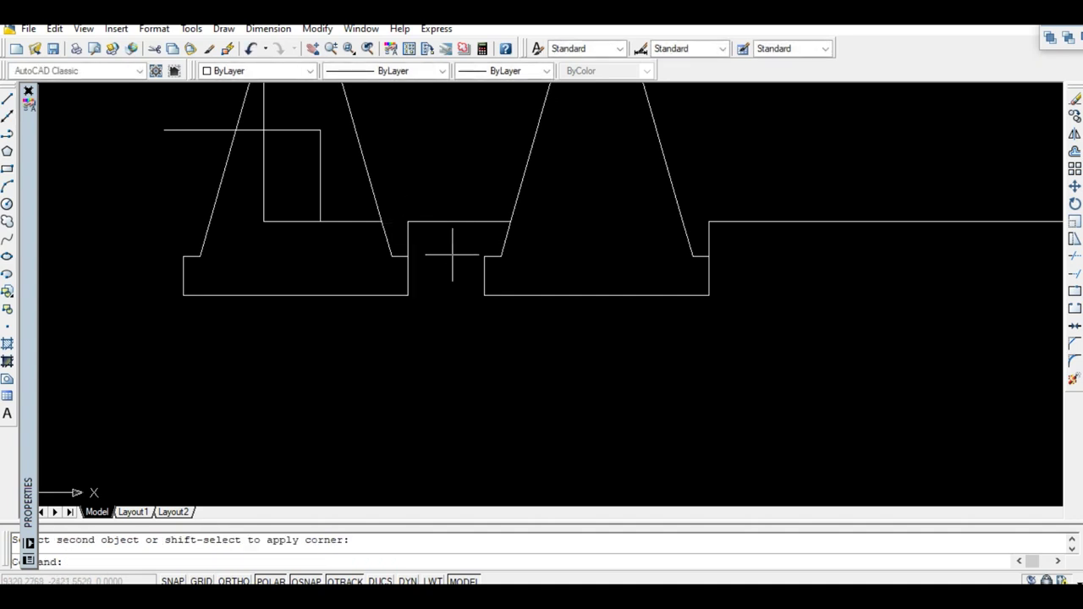
key("Return")
left_click(485, 280)
left_click(476, 223)
key("Return")
key("Escape")
- Erase the small rectangle between the footings with a selection window
type("e")
key("Return")
left_click(314, 212)
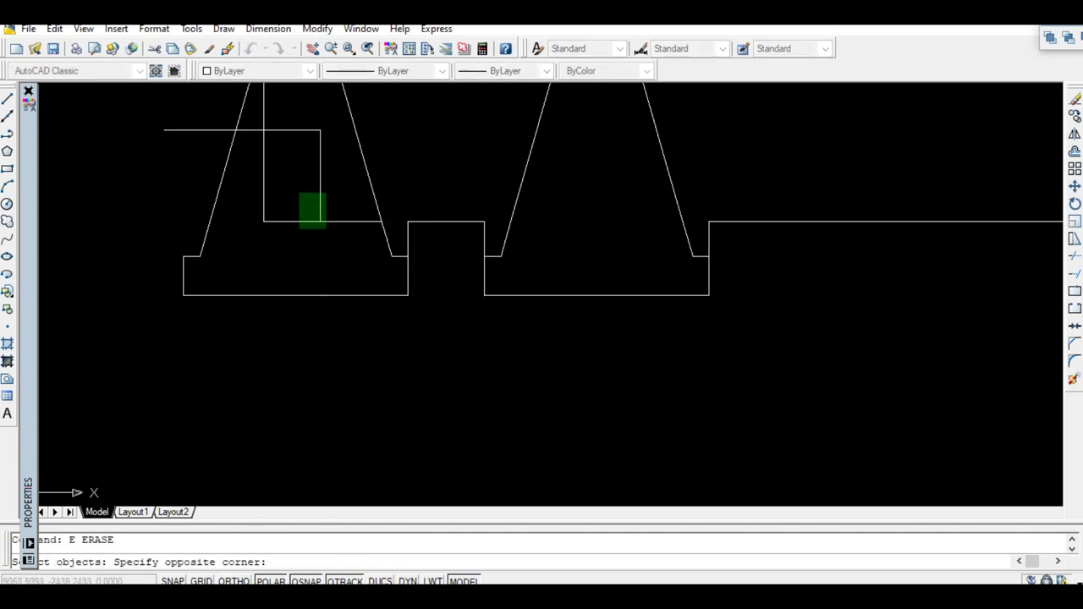
left_click(258, 127)
key("Return")
scroll(235, 238, "down", 1)
scroll(234, 238, "up", 1)
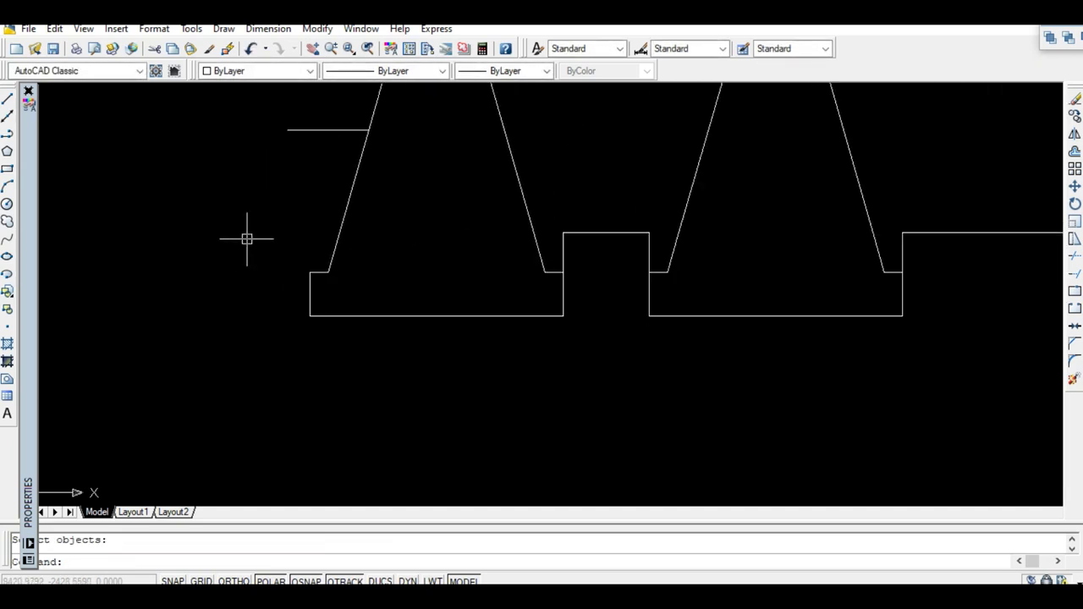
type("F")
- Fillet the left vertical line to the top line to close that corner
key("Return")
left_click(309, 292)
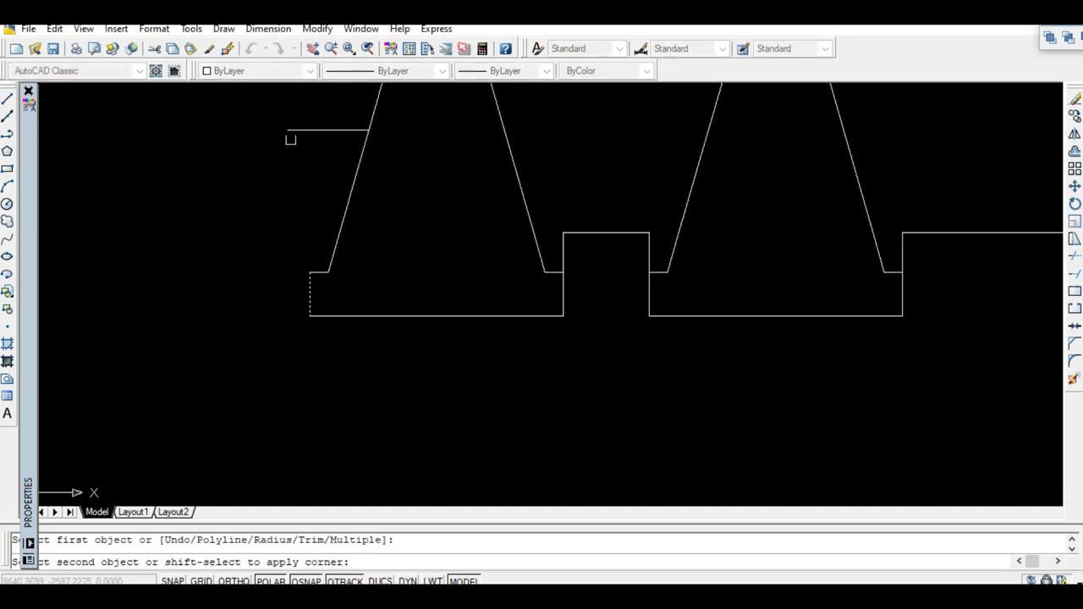
left_click(290, 132)
scroll(334, 290, "down", 3)
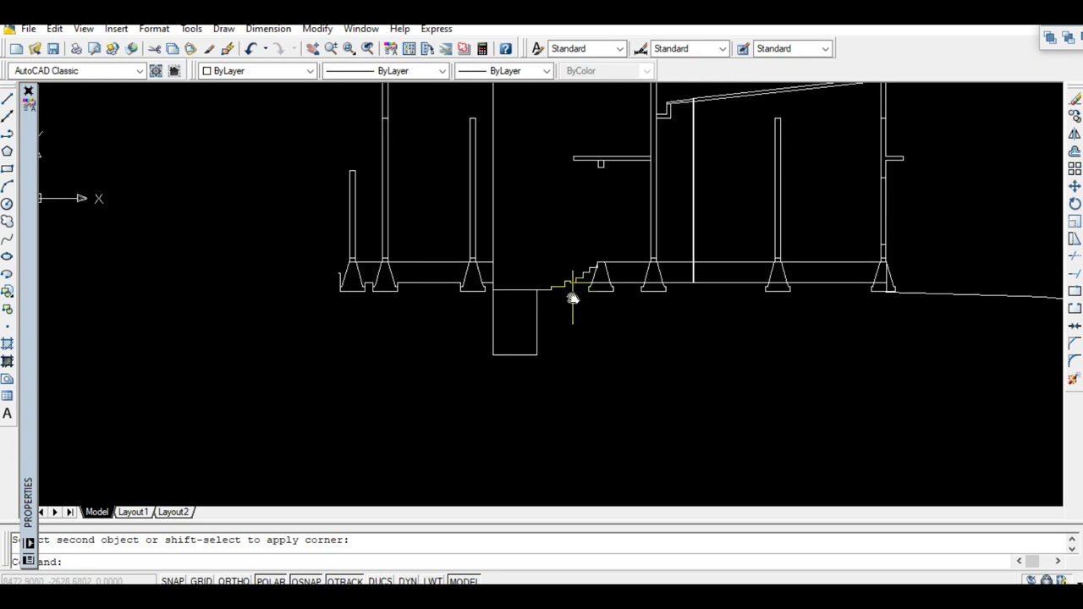
scroll(254, 300, "up", 5)
scroll(551, 259, "up", 3)
scroll(467, 330, "down", 4)
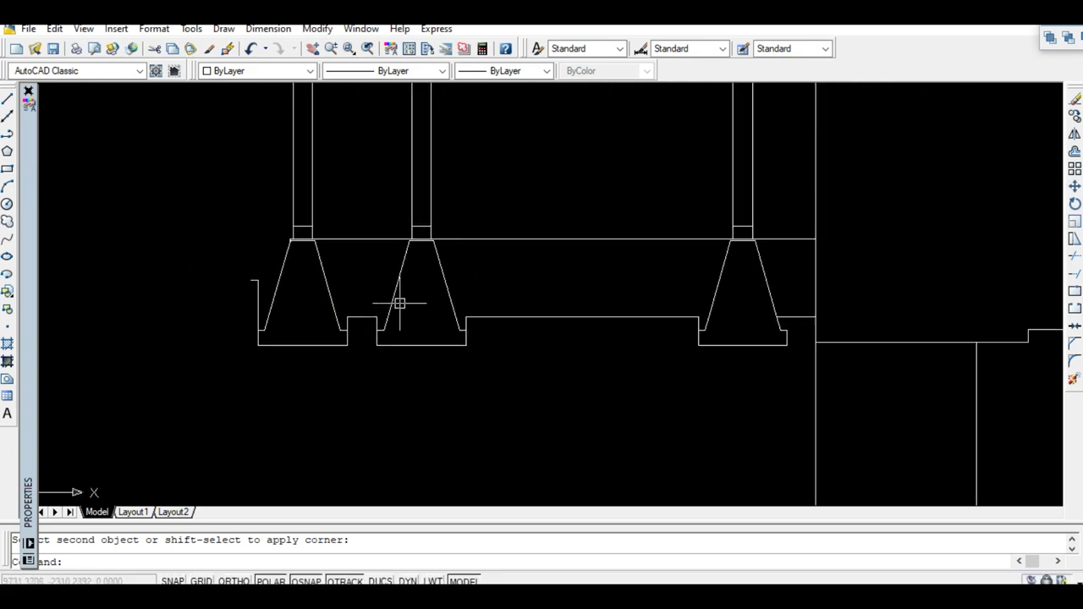
scroll(453, 372, "down", 2)
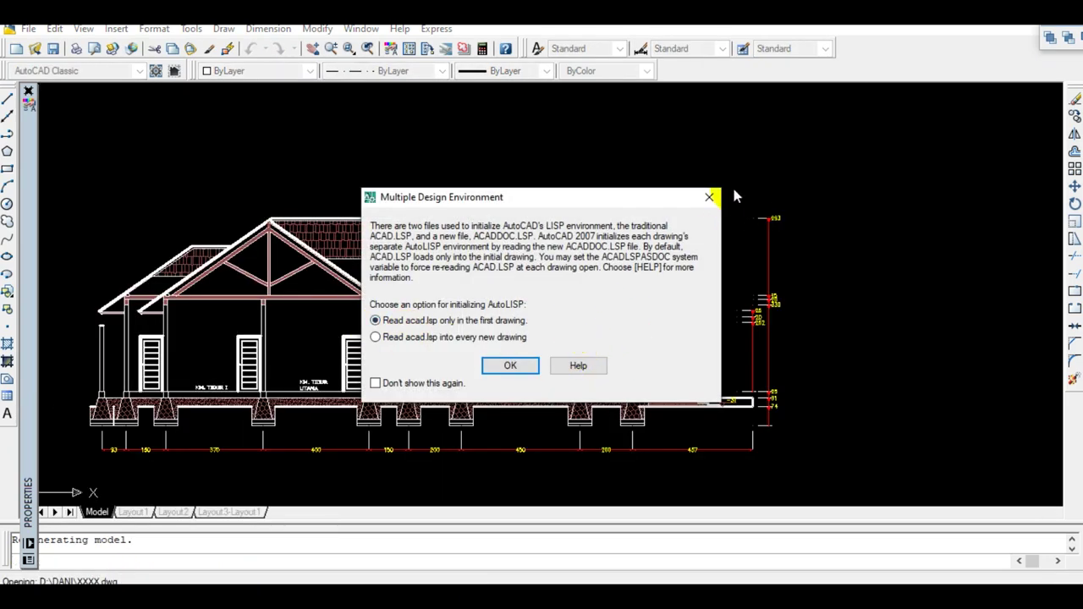
- Dismiss the AutoLISP loading notice and zoom around the opened house section drawing
left_click(709, 199)
scroll(643, 288, "up", 2)
scroll(645, 285, "up", 1)
scroll(810, 294, "up", 1)
scroll(812, 300, "down", 1)
scroll(838, 328, "down", 3)
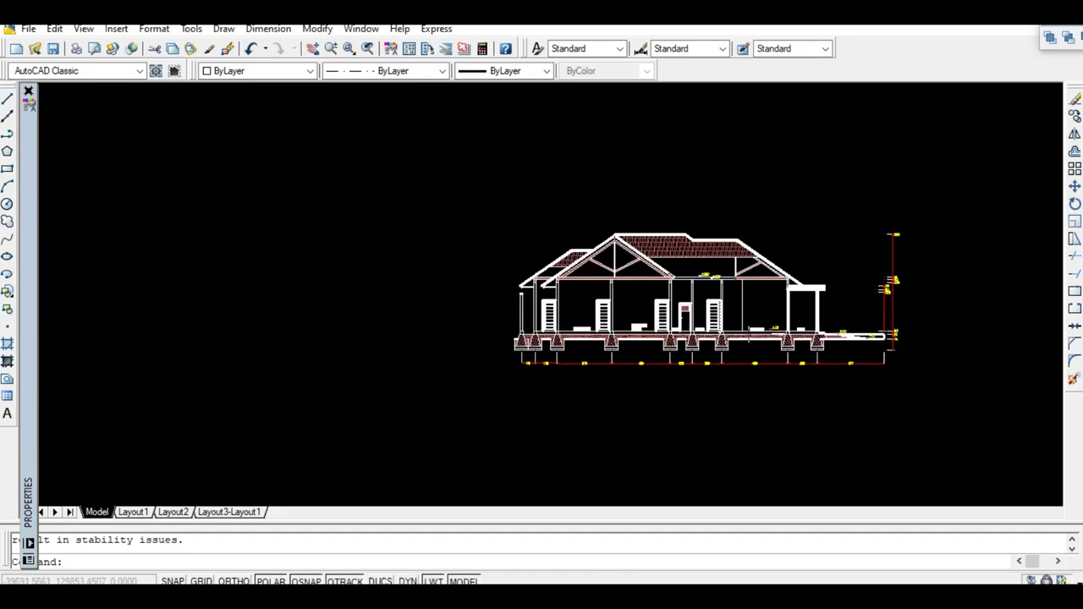
scroll(749, 338, "up", 3)
middle_click_drag(812, 338, 718, 358)
scroll(718, 358, "down", 5)
scroll(718, 358, "down", 2)
scroll(965, 345, "up", 2)
scroll(499, 363, "up", 2)
scroll(499, 363, "up", 2)
scroll(862, 322, "down", 2)
scroll(862, 322, "up", 3)
- Pan across the TERAS, Pantry and KM. TIDUR rooms to review labels and dimensions
middle_click_drag(346, 291, 717, 289)
scroll(626, 288, "down", 4)
scroll(699, 324, "up", 4)
scroll(774, 321, "down", 4)
scroll(619, 283, "up", 4)
scroll(666, 272, "up", 3)
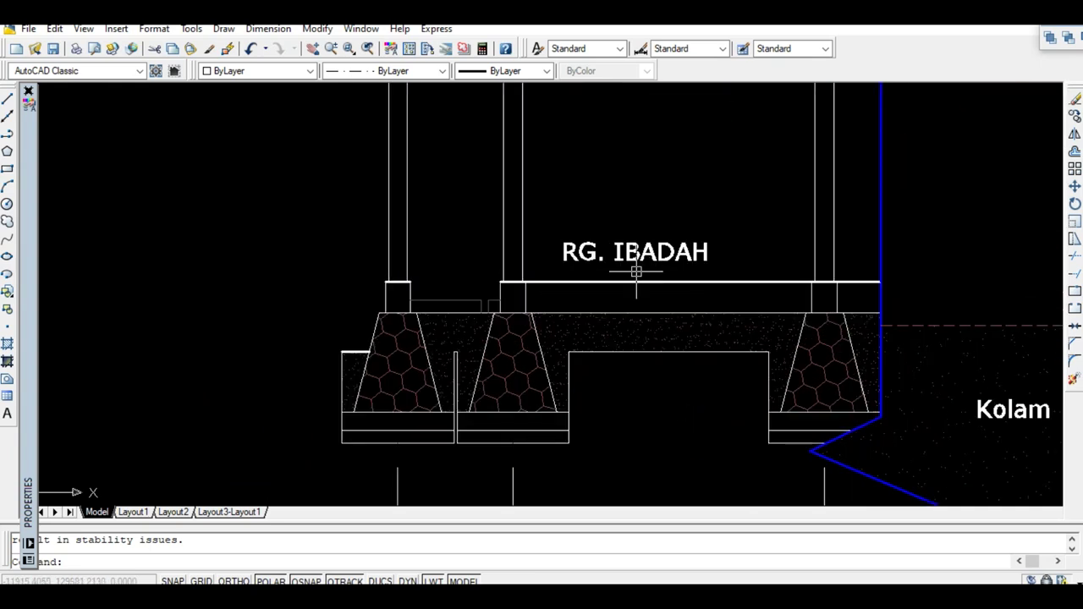
scroll(610, 273, "down", 6)
scroll(626, 283, "up", 1)
scroll(626, 286, "down", 1)
scroll(630, 288, "up", 2)
scroll(630, 288, "up", 2)
middle_click_drag(707, 408, 555, 387)
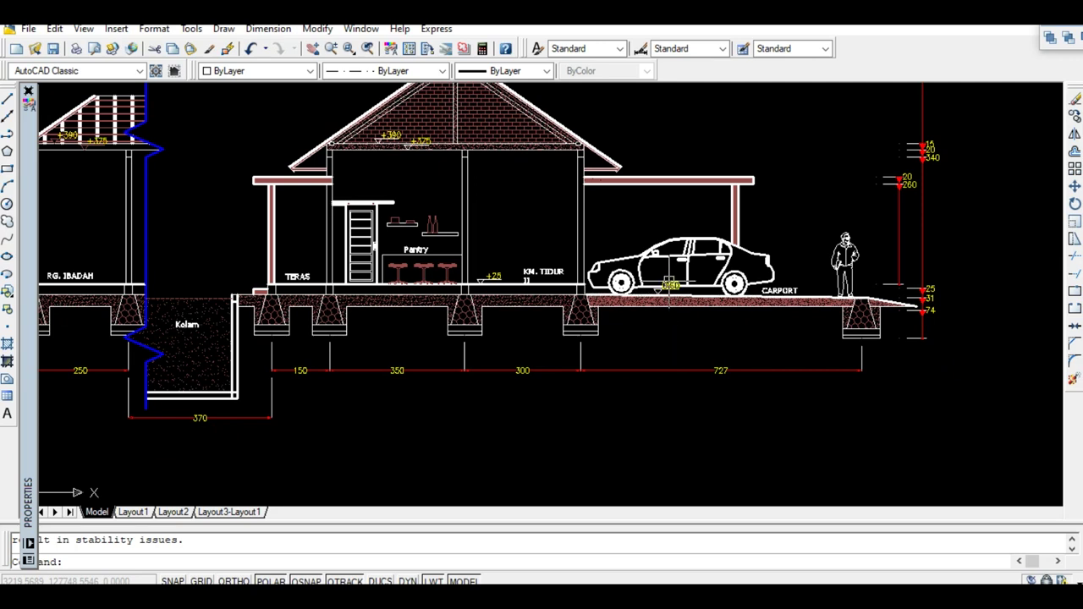
scroll(420, 266, "up", 4)
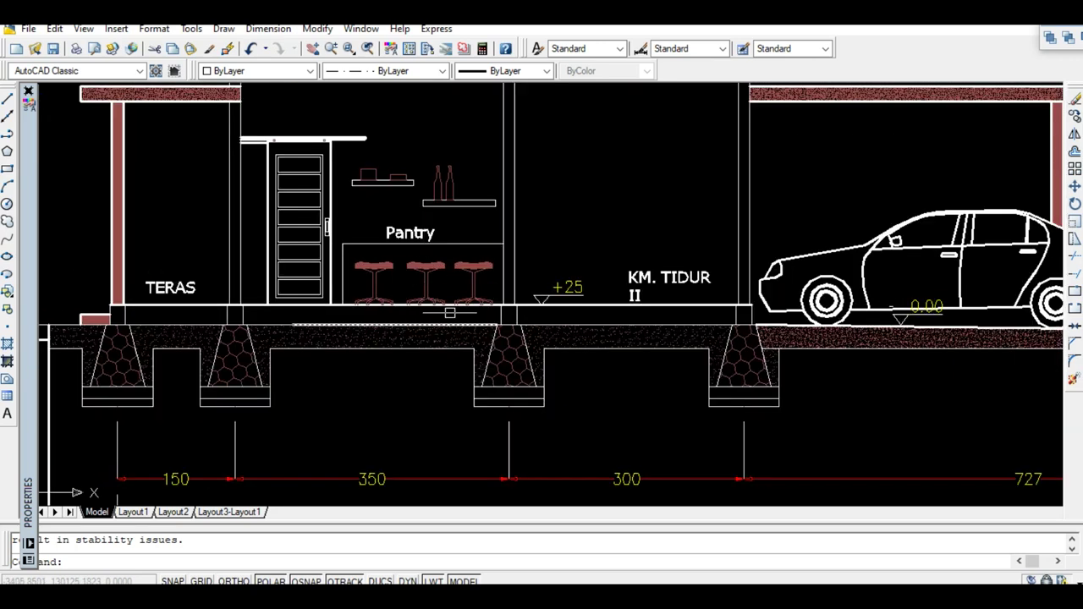
scroll(508, 334, "down", 7)
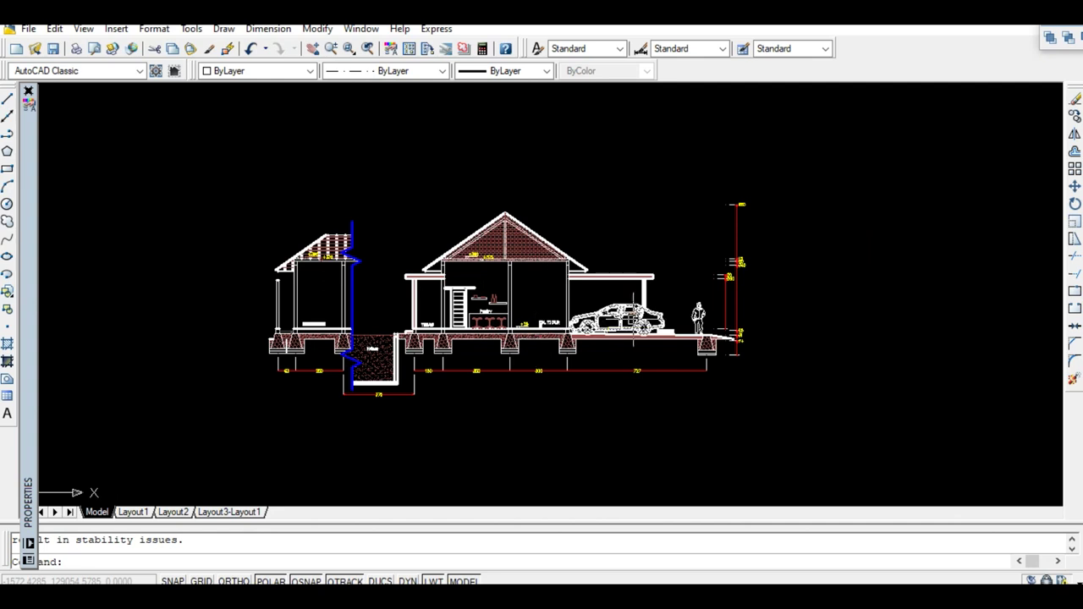